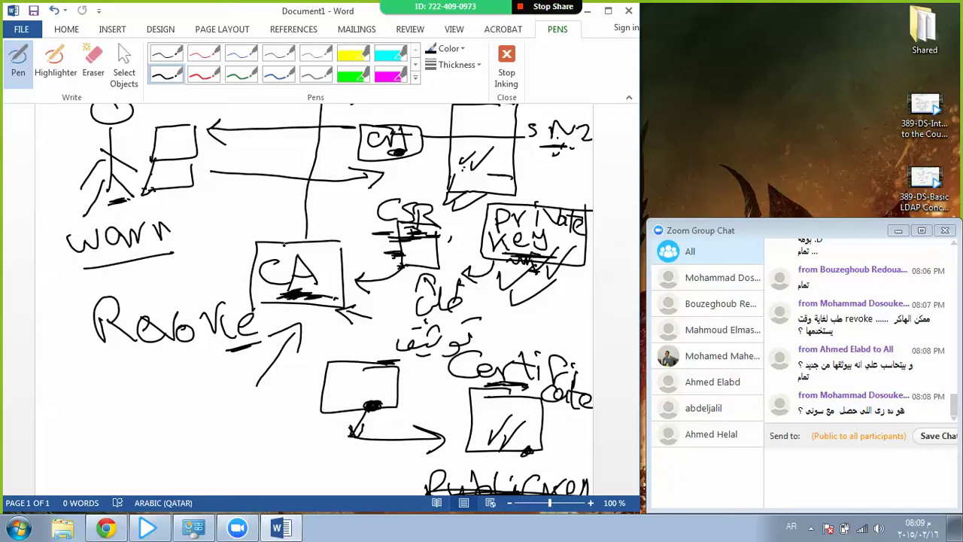
Select all ink strokes on the page and scroll to review the diagram.
scroll(315, 299, "down", 1)
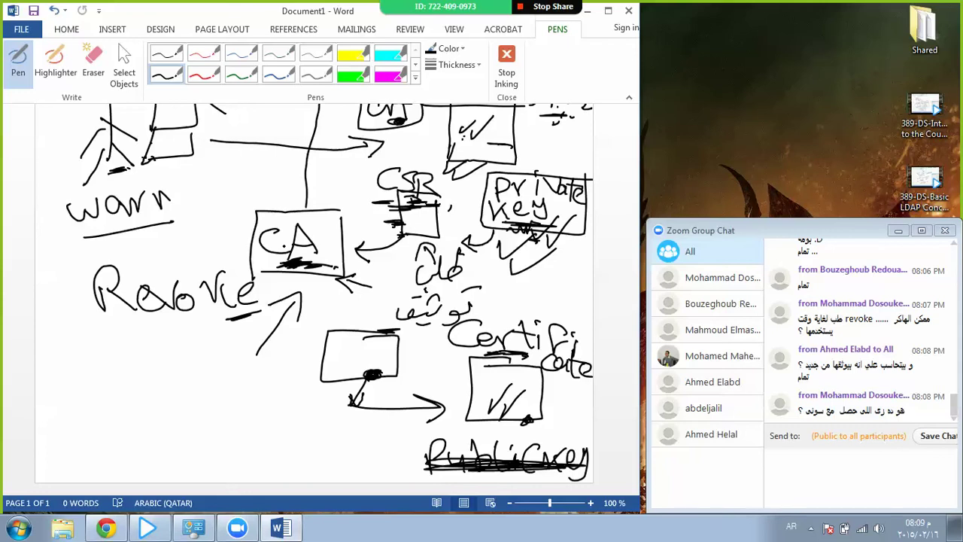
key("ctrl+a")
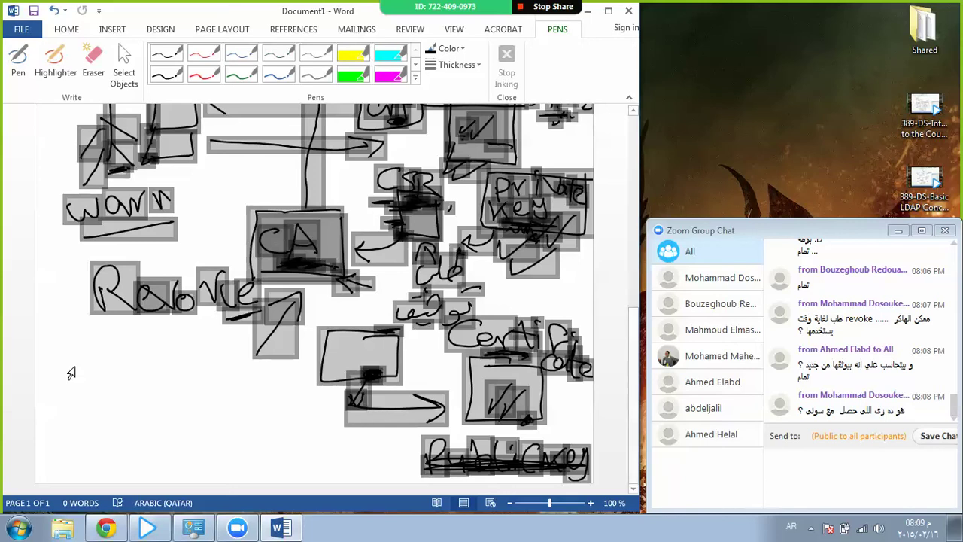
scroll(285, 246, "up", 10)
scroll(164, 388, "down", 5)
scroll(164, 388, "down", 5)
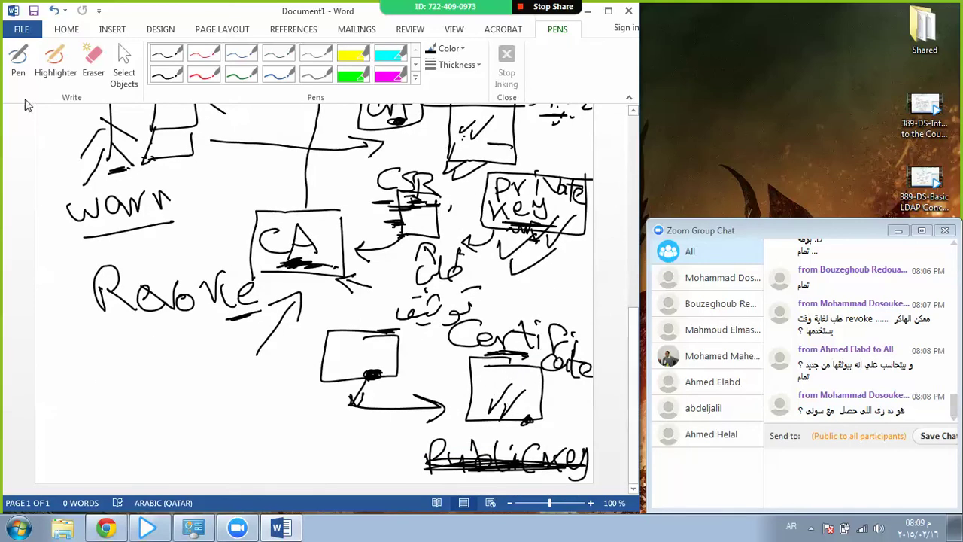
With the Pen, draw a box below Revoke, dot it, and arrow it from the lower middle box.
left_click(18, 64)
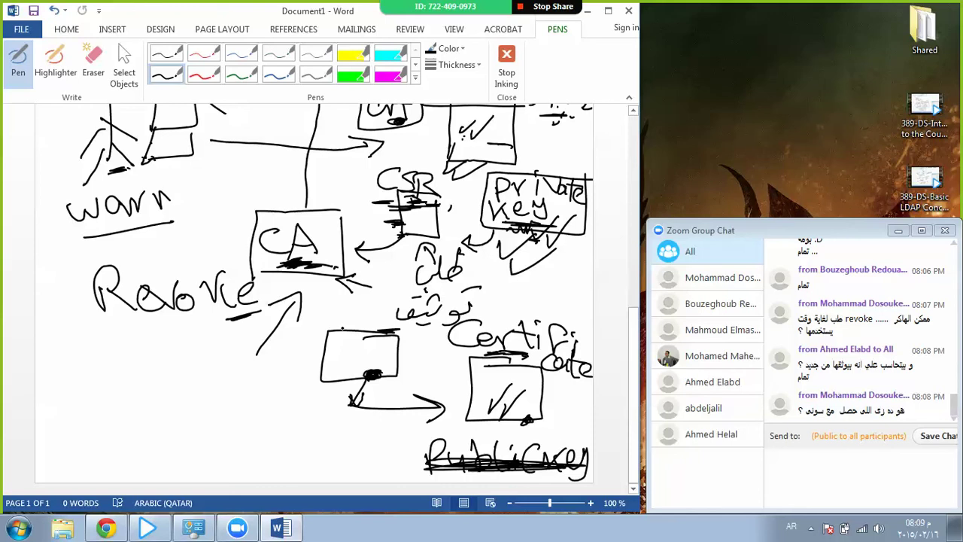
mouse_move(181, 364)
left_mouse_down()
mouse_move(121, 430)
mouse_move(220, 376)
mouse_move(181, 362)
left_mouse_up()
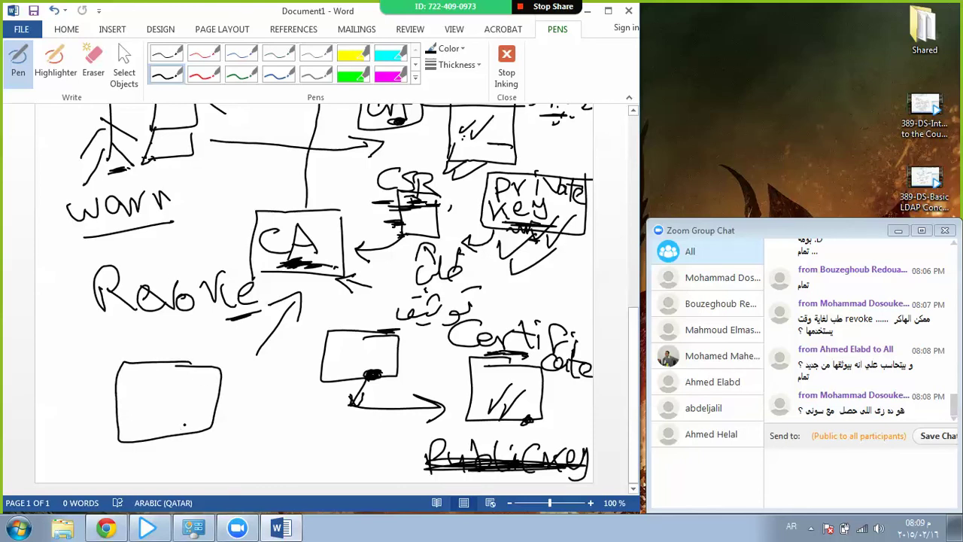
left_click_drag(188, 421, 197, 422)
left_click(176, 427)
left_click_drag(302, 289, 316, 285)
mouse_move(277, 407)
left_mouse_down()
mouse_move(229, 411)
mouse_move(247, 418)
left_mouse_up()
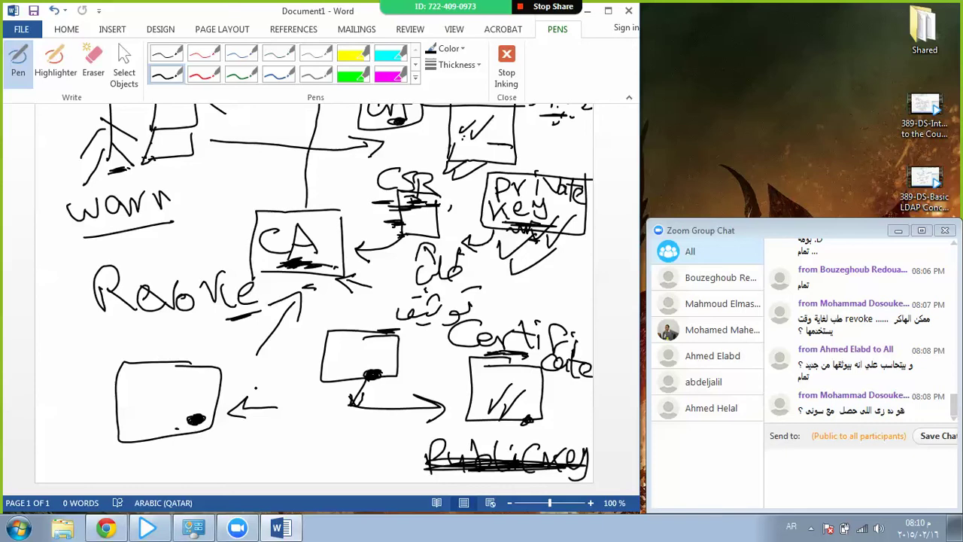
left_click_drag(198, 443, 210, 449)
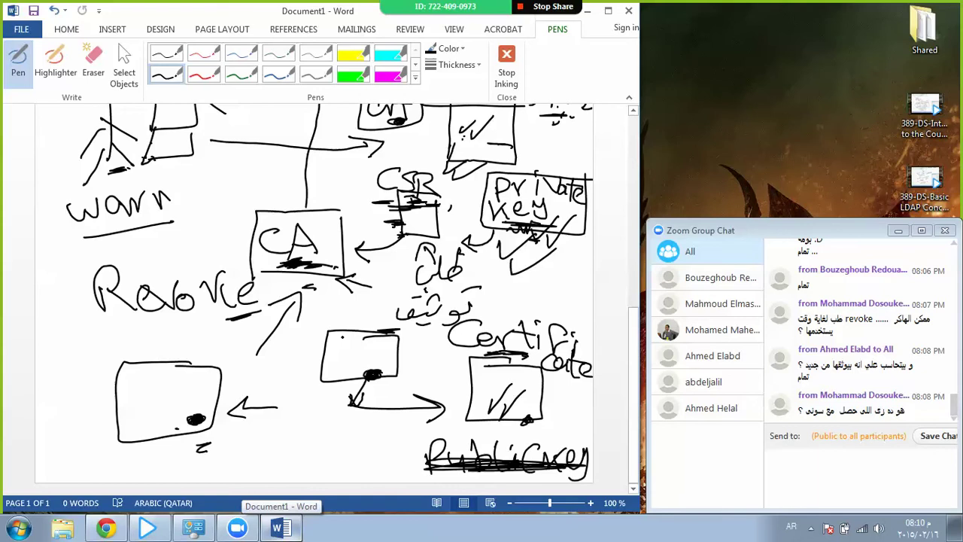
Draw an arrow from CSR to Private Key and add small marks around the CA box.
left_click_drag(142, 170, 176, 170)
left_click_drag(440, 188, 471, 183)
left_click_drag(156, 160, 167, 167)
left_click_drag(309, 214, 316, 214)
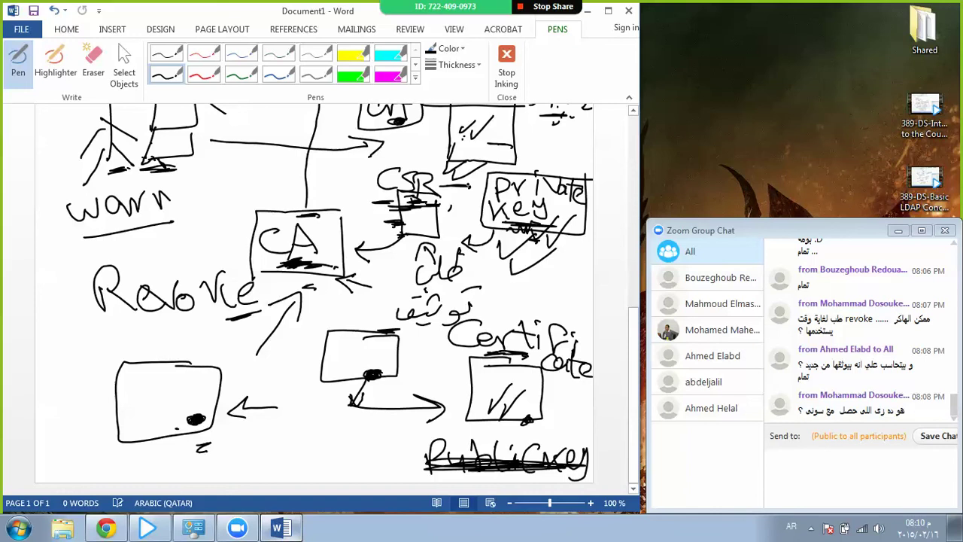
mouse_move(464, 182)
left_mouse_down()
mouse_move(468, 189)
mouse_move(438, 210)
left_mouse_up()
left_click_drag(327, 239, 337, 238)
left_click_drag(340, 234, 349, 245)
left_click_drag(468, 185, 390, 227)
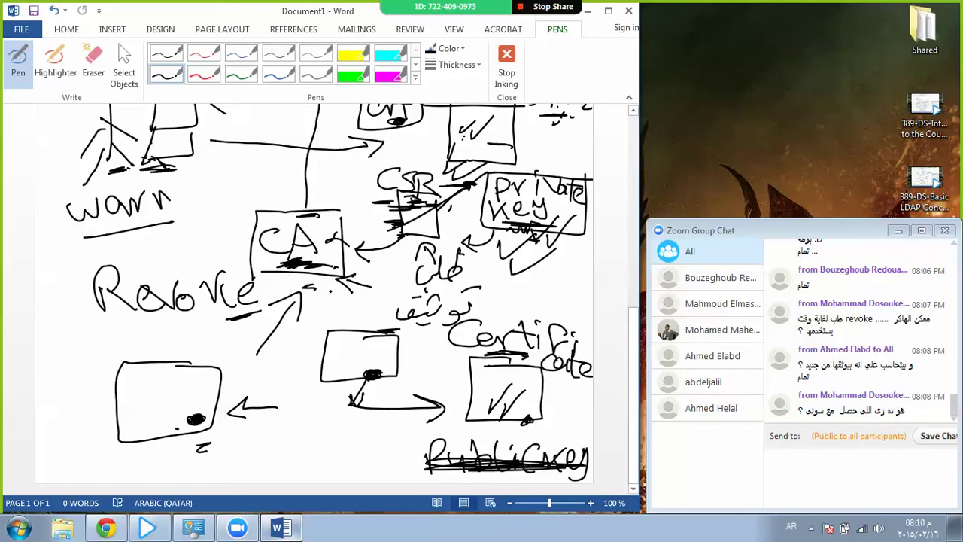
Draw a line down from the CA box and handwrite Pub below the left arrow.
mouse_move(324, 284)
left_mouse_down()
mouse_move(325, 443)
mouse_move(303, 434)
left_mouse_up()
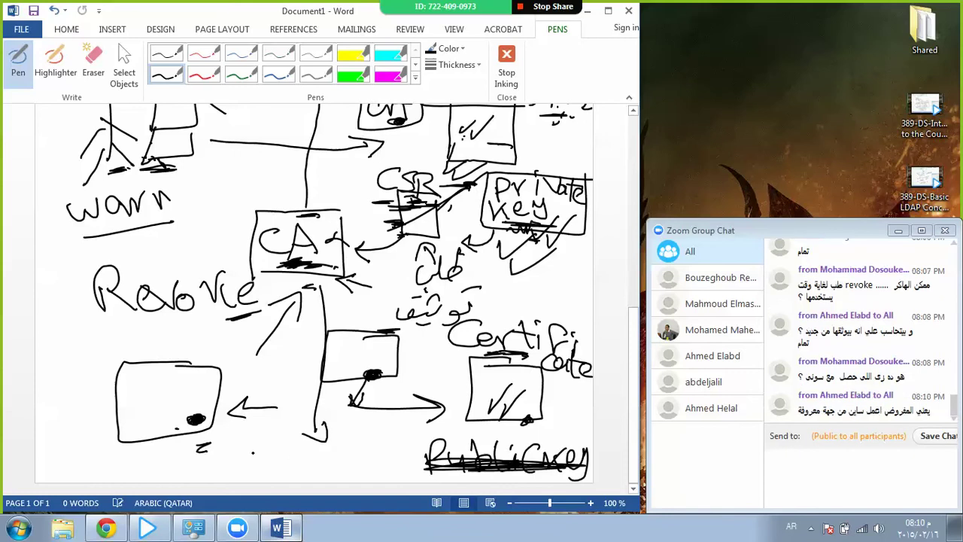
left_click_drag(239, 432, 241, 460)
mouse_move(240, 432)
left_mouse_down()
mouse_move(252, 438)
mouse_move(242, 448)
left_mouse_up()
left_click_drag(260, 439, 295, 450)
left_click_drag(330, 259, 336, 267)
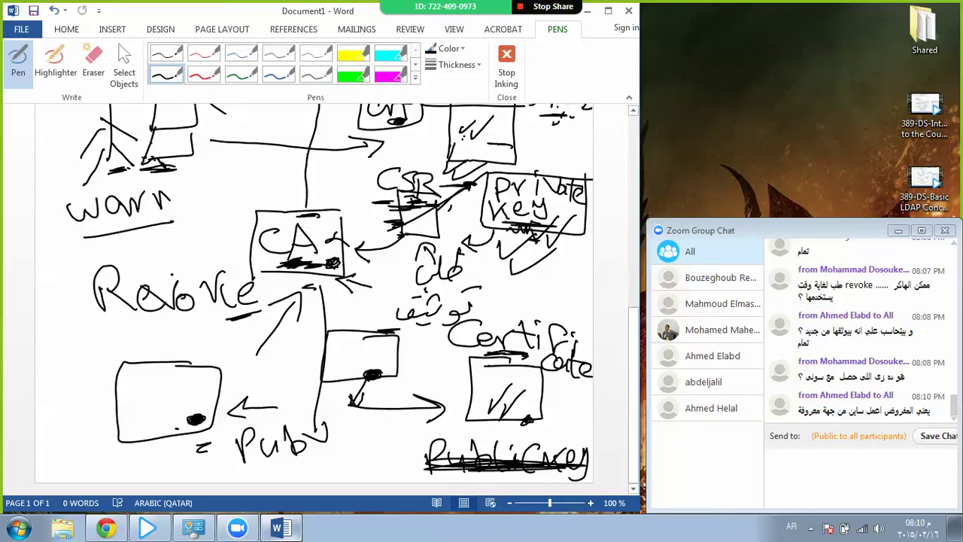
Draw a ring of small circles above, left of and below Revoke.
left_click_drag(203, 249, 205, 256)
left_click_drag(133, 252, 135, 253)
left_click_drag(53, 256, 63, 259)
mouse_move(58, 299)
left_mouse_down()
mouse_move(73, 343)
mouse_move(64, 337)
left_mouse_up()
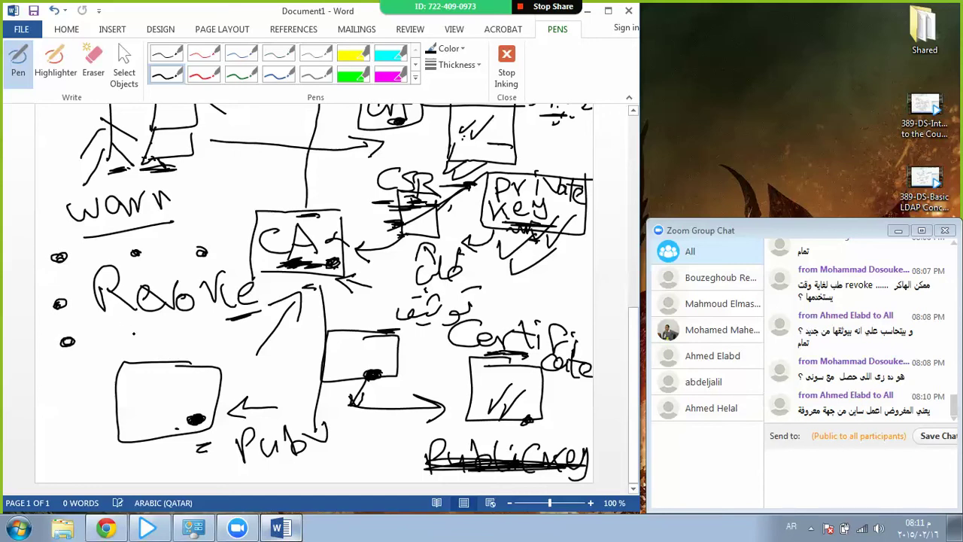
mouse_move(132, 336)
left_mouse_down()
mouse_move(115, 337)
mouse_move(159, 339)
left_mouse_up()
Sketch a lined document page beside the lower-left box.
mouse_move(102, 384)
left_mouse_down()
mouse_move(47, 451)
mouse_move(116, 388)
mouse_move(84, 386)
mouse_move(95, 400)
left_mouse_up()
left_click_drag(65, 413, 98, 417)
left_click_drag(69, 427, 107, 434)
mouse_move(71, 444)
left_mouse_down()
mouse_move(94, 443)
mouse_move(87, 452)
left_mouse_up()
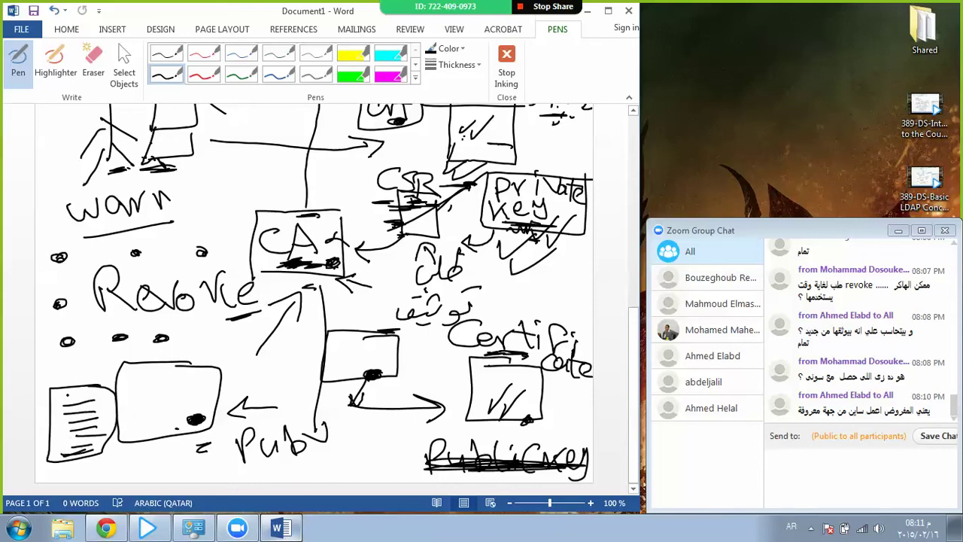
mouse_move(66, 394)
left_mouse_down()
mouse_move(93, 392)
mouse_move(79, 398)
left_mouse_up()
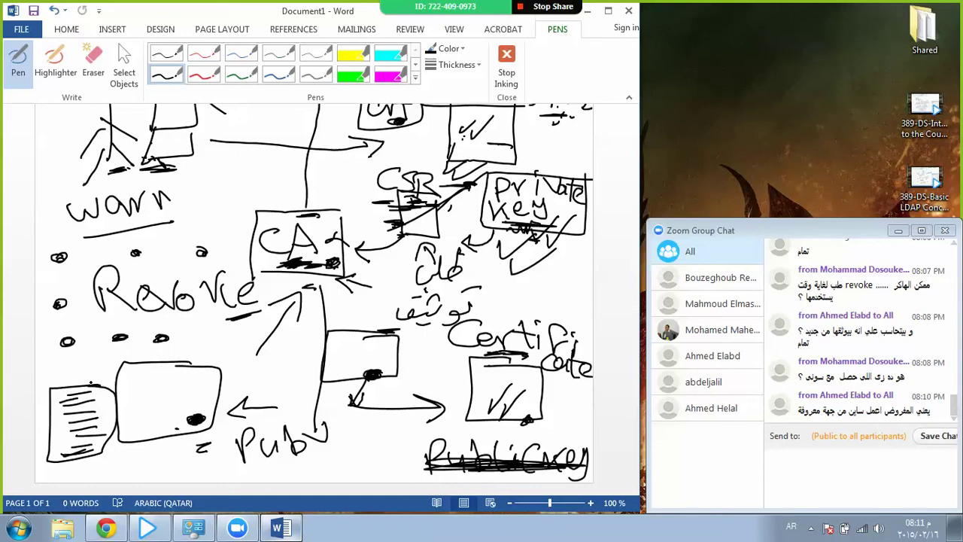
Ink connecting strokes from Revoke to the CA box and fill the circle above Revoke solid.
mouse_move(198, 345)
left_mouse_down()
mouse_move(201, 356)
mouse_move(165, 338)
left_mouse_up()
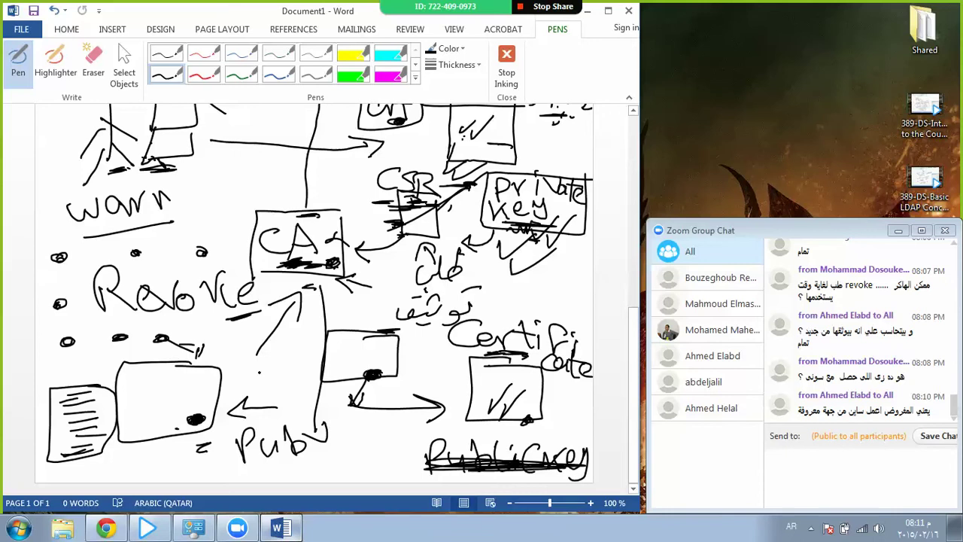
left_click_drag(257, 336, 241, 359)
left_click_drag(221, 340, 245, 349)
left_click_drag(201, 247, 207, 256)
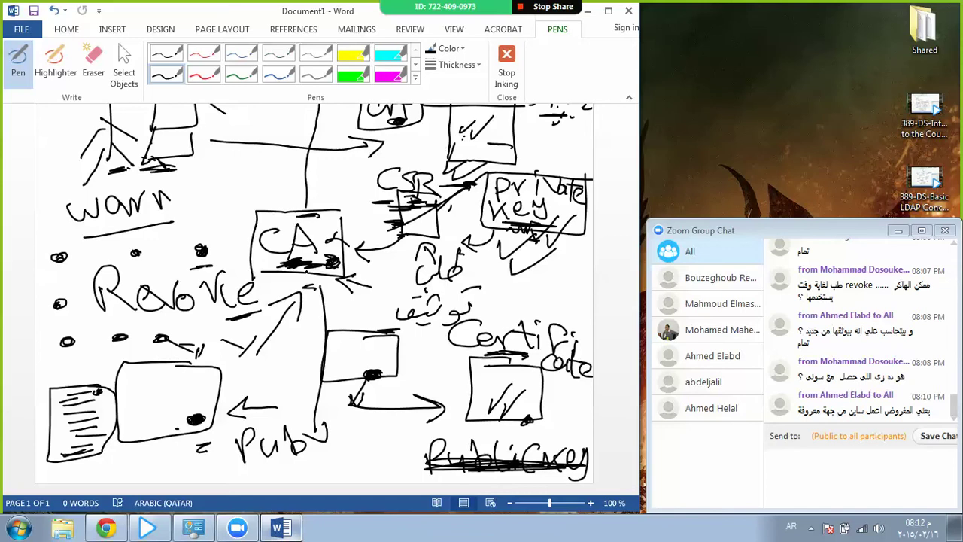
Handwrite google after warn and sign above the CA box.
left_click(176, 203)
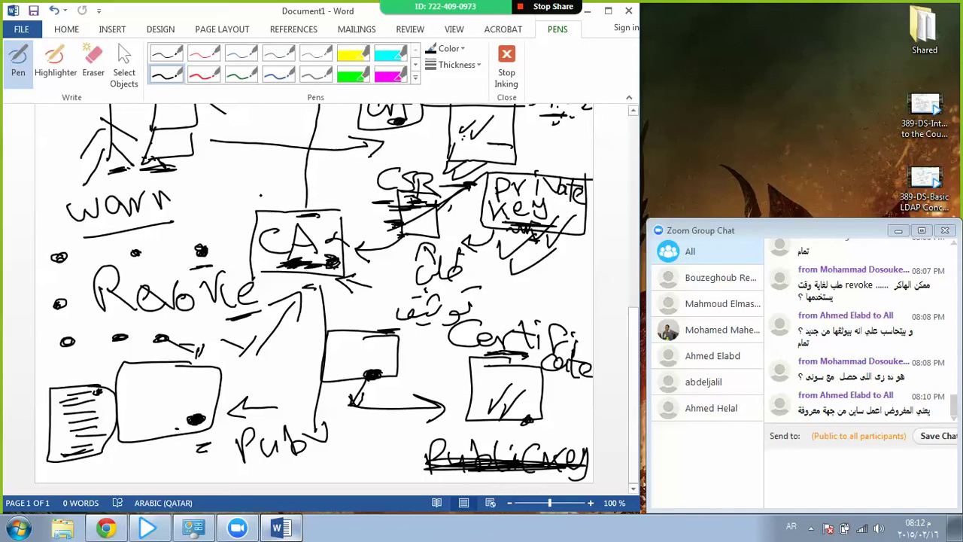
left_click_drag(267, 250, 286, 254)
mouse_move(194, 177)
left_mouse_down()
mouse_move(249, 176)
mouse_move(253, 190)
mouse_move(304, 175)
left_mouse_up()
mouse_move(216, 205)
left_mouse_down()
mouse_move(202, 221)
mouse_move(244, 220)
mouse_move(302, 192)
mouse_move(336, 203)
left_mouse_up()
mouse_move(209, 222)
left_mouse_down()
mouse_move(235, 240)
mouse_move(289, 220)
left_mouse_up()
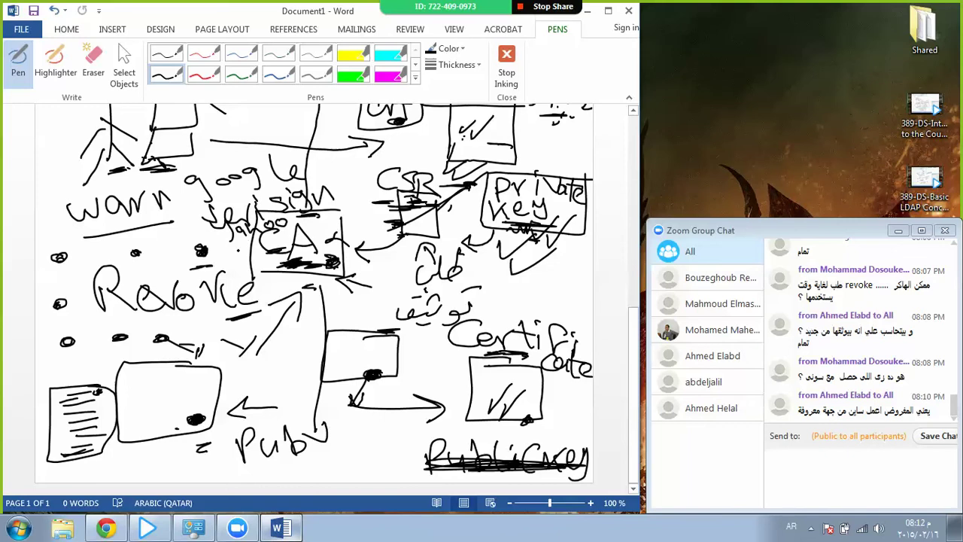
mouse_move(321, 175)
left_mouse_down()
mouse_move(339, 170)
mouse_move(345, 184)
mouse_move(365, 167)
mouse_move(384, 169)
mouse_move(335, 203)
mouse_move(343, 197)
left_mouse_up()
Write Pub near CSR and draw a box around it.
mouse_move(349, 185)
left_mouse_down()
mouse_move(379, 200)
mouse_move(353, 225)
mouse_move(381, 201)
left_mouse_up()
left_click_drag(325, 232, 391, 225)
mouse_move(406, 141)
left_mouse_down()
mouse_move(343, 244)
mouse_move(320, 161)
left_mouse_up()
left_click_drag(348, 160, 399, 142)
left_click_drag(310, 456, 335, 454)
Draw a left-pointing arrow beside the lower-left box and add finishing marks nearby.
left_click_drag(197, 415, 200, 421)
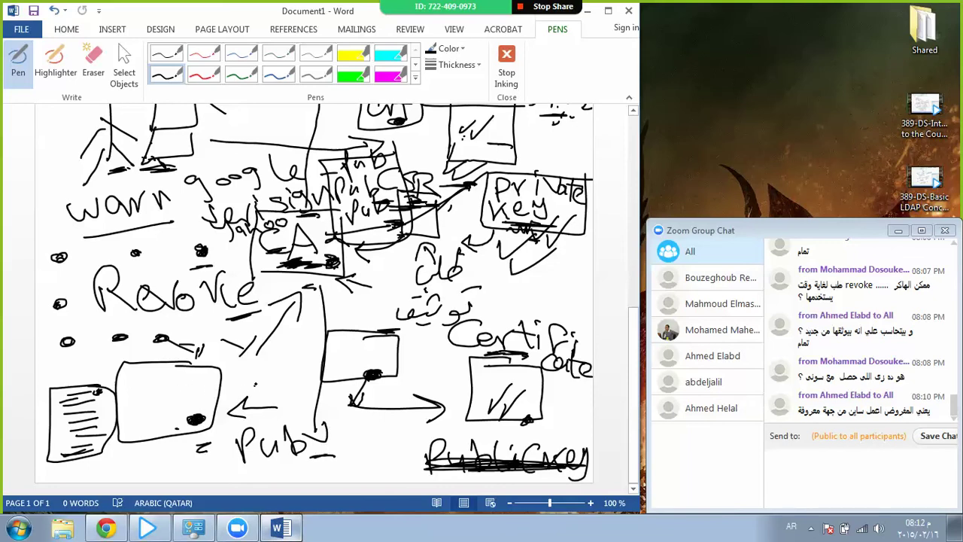
left_click_drag(257, 382, 199, 391)
mouse_move(208, 375)
left_mouse_down()
mouse_move(191, 391)
mouse_move(220, 403)
left_mouse_up()
mouse_move(358, 206)
left_mouse_down()
mouse_move(372, 215)
mouse_move(369, 227)
mouse_move(355, 222)
left_mouse_up()
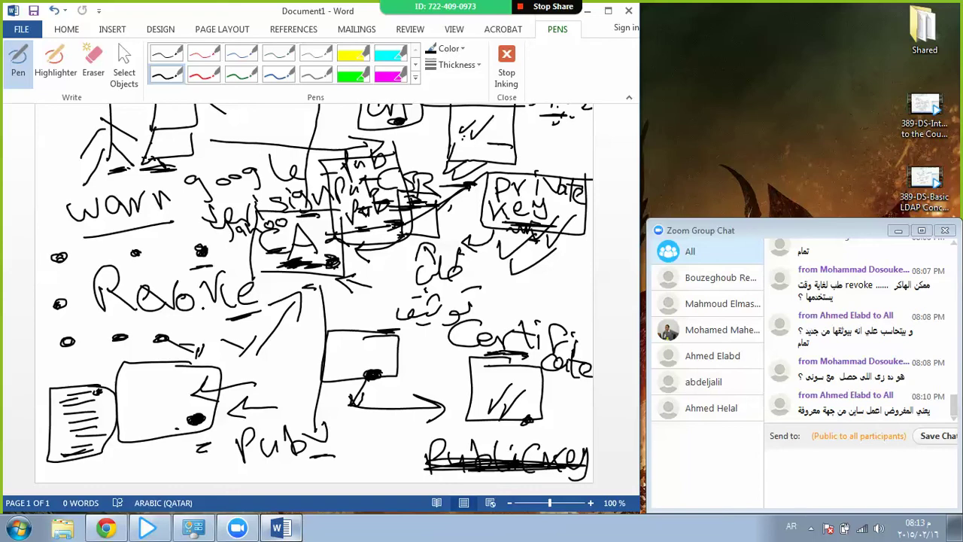
left_click_drag(330, 256, 336, 263)
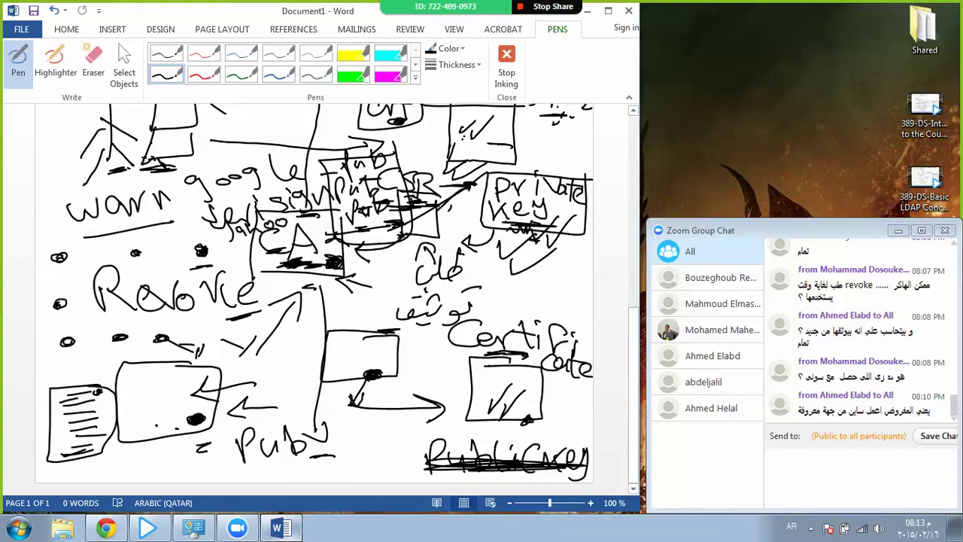
left_click_drag(156, 425, 150, 427)
left_click(153, 426)
mouse_move(193, 446)
left_mouse_down()
mouse_move(193, 474)
mouse_move(186, 452)
mouse_move(194, 456)
left_mouse_up()
Launch Mozilla Firefox by searching 'fir' from the Start menu.
left_click(18, 527)
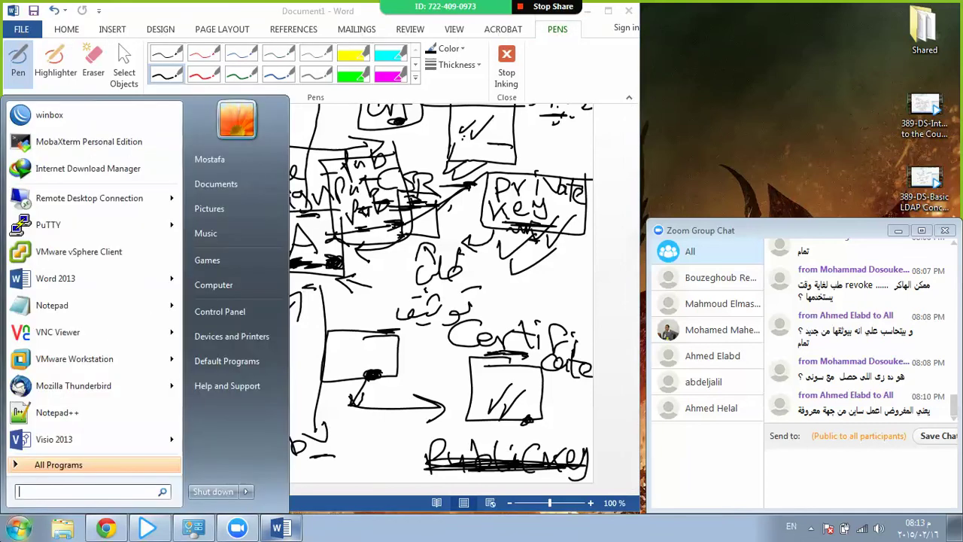
type("fir")
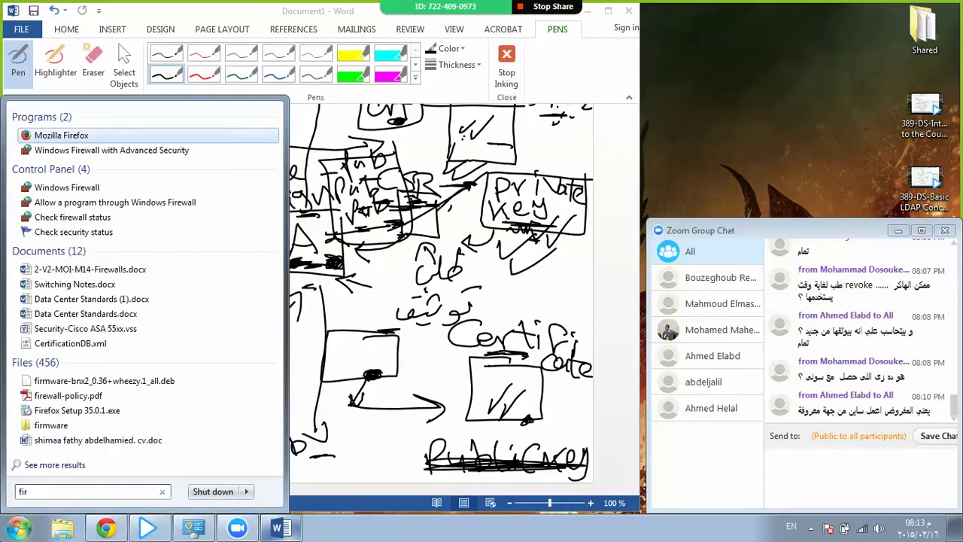
key("Return")
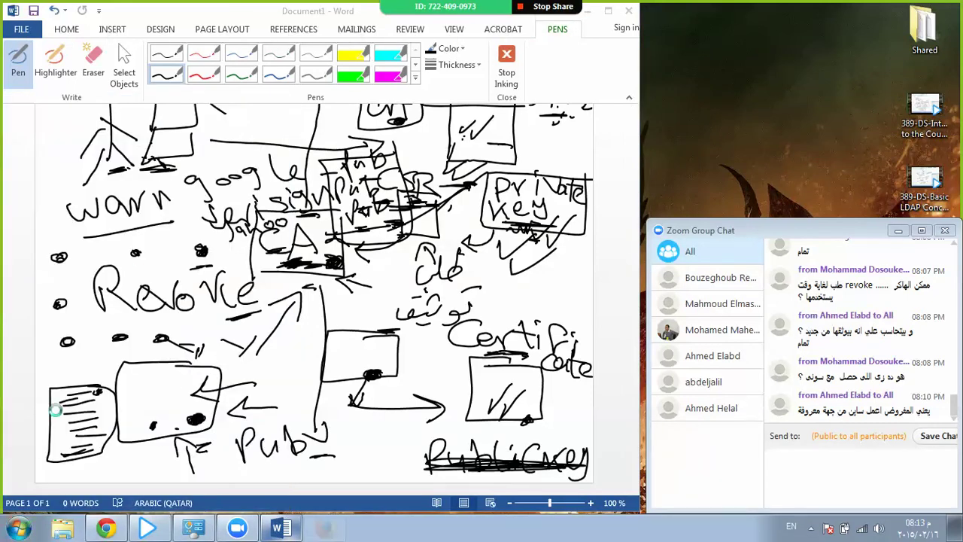
Open the Certificate Manager via Tools > Options > Advanced > Certificates > View Certificates.
key("alt")
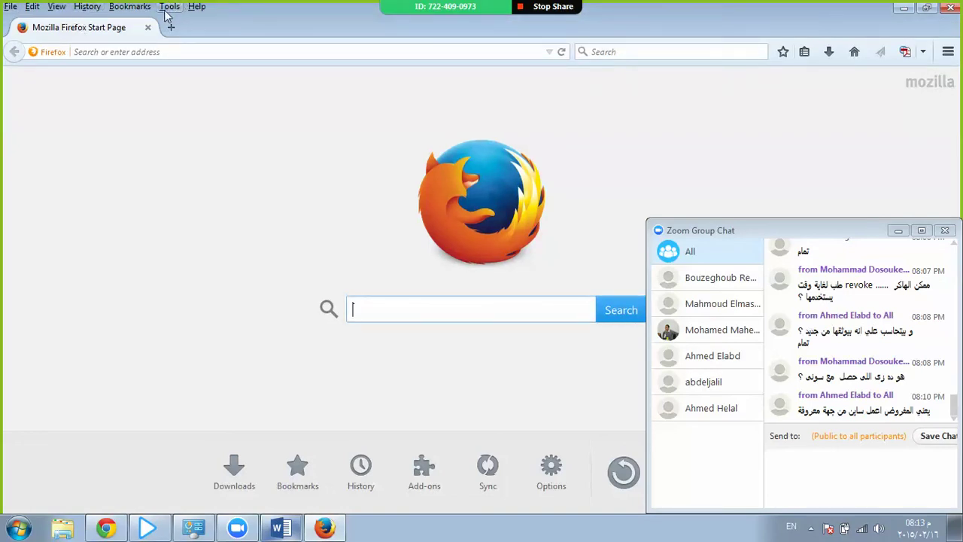
left_click(172, 6)
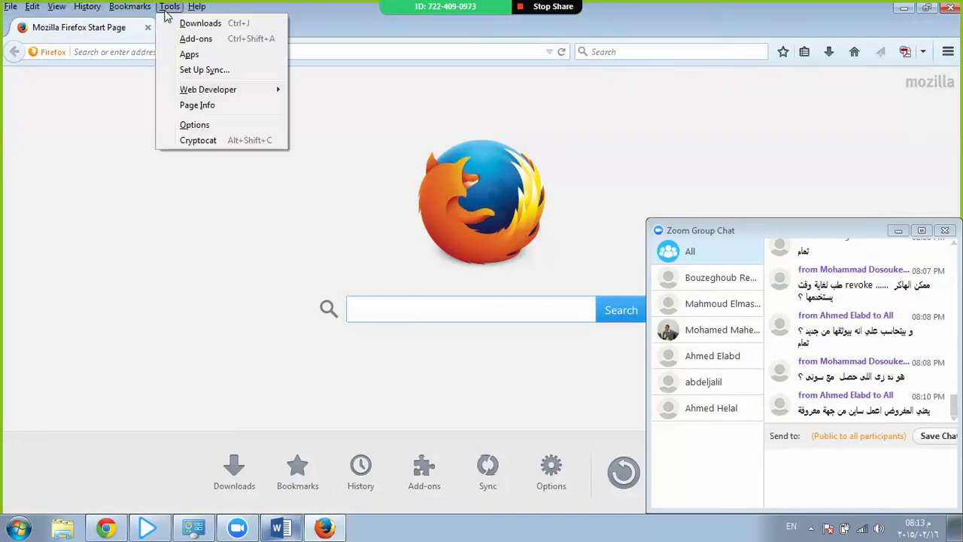
left_click(190, 125)
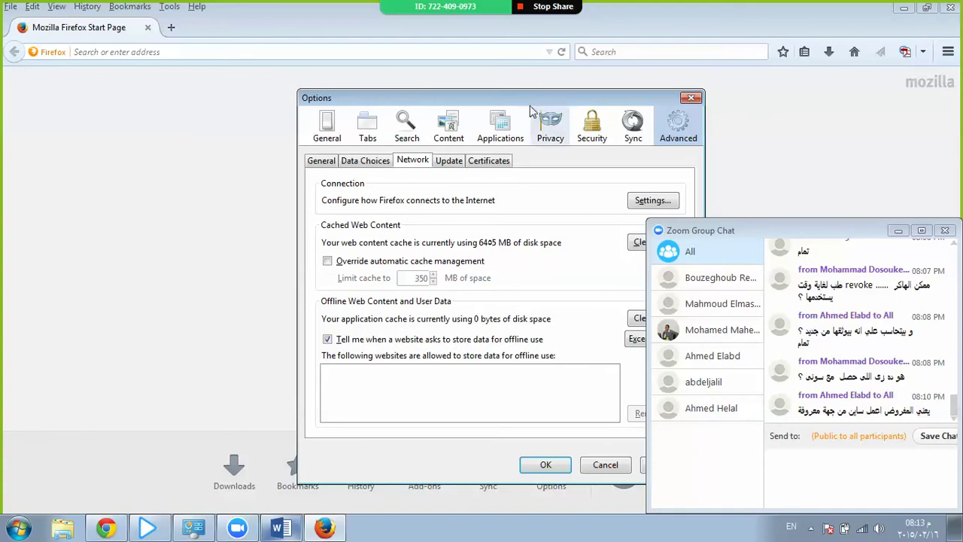
left_click_drag(526, 98, 305, 59)
left_click(359, 84)
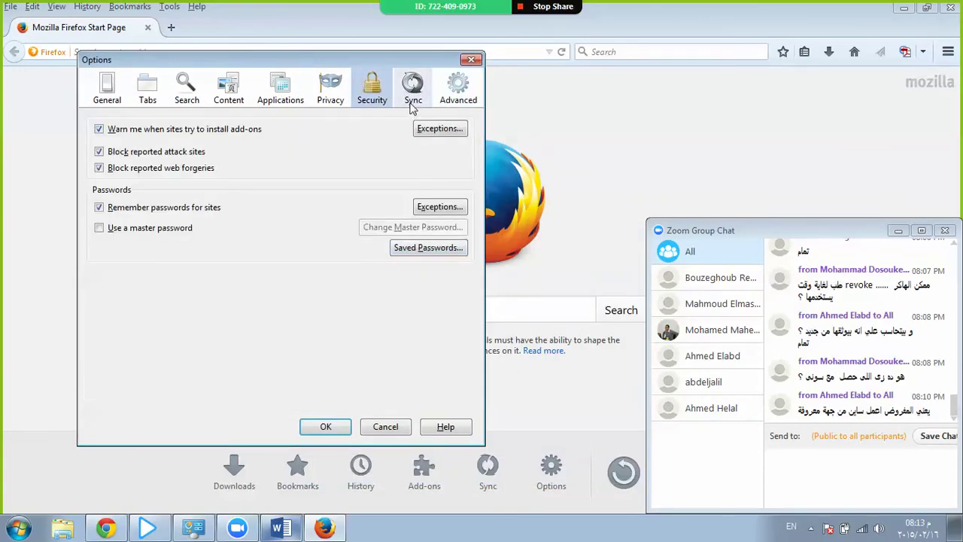
left_click(455, 91)
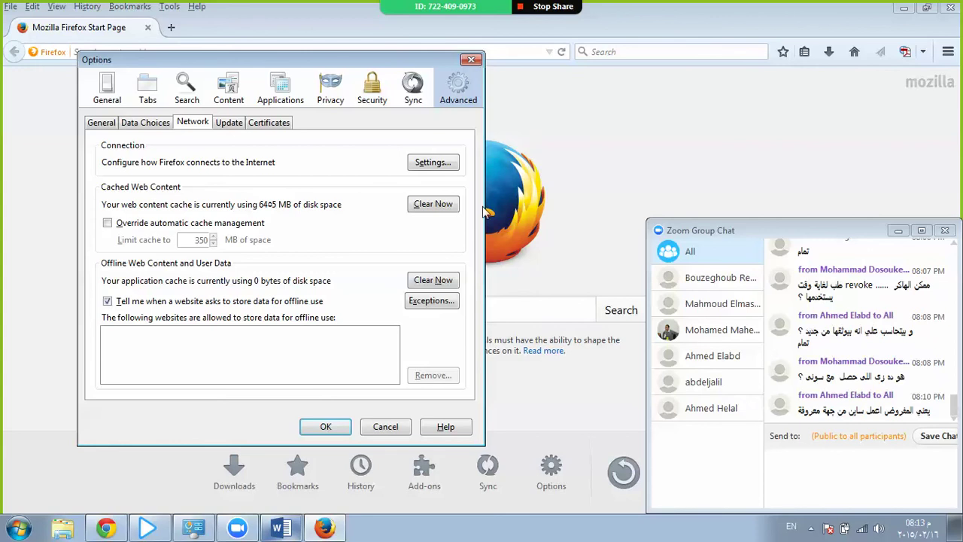
left_click(269, 128)
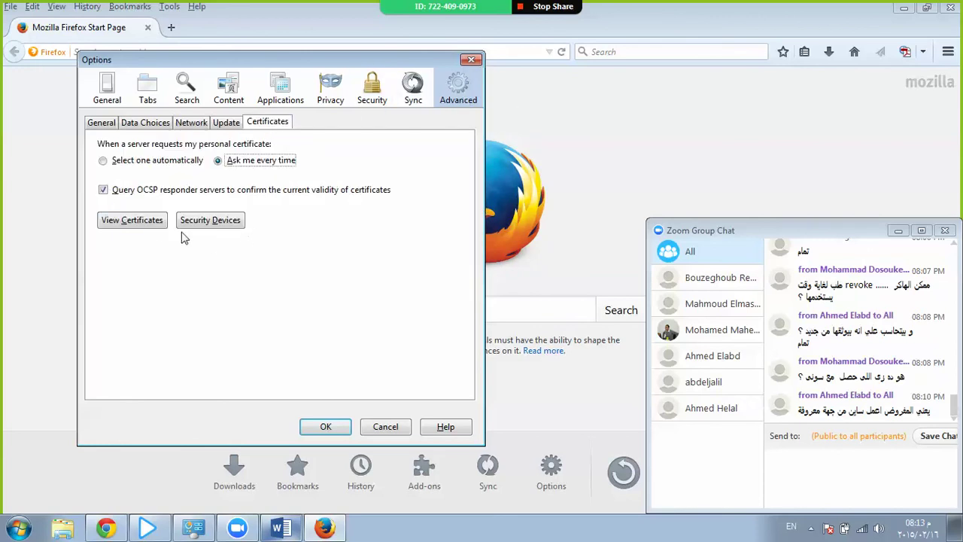
left_click(146, 223)
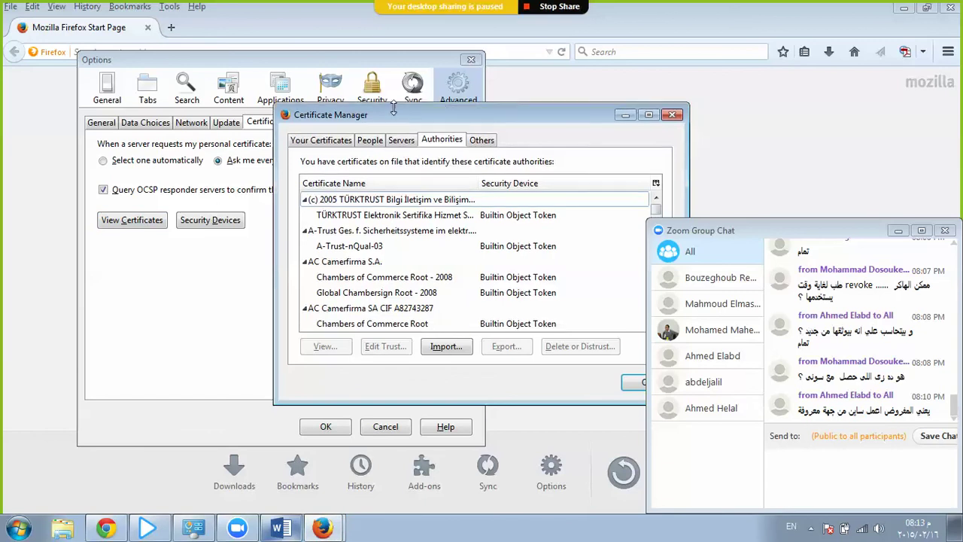
Browse the TÜRKTRUST, AC Camerfirma, ACCV, Actalis and AddTrust AB authority entries.
left_click_drag(402, 120, 232, 80)
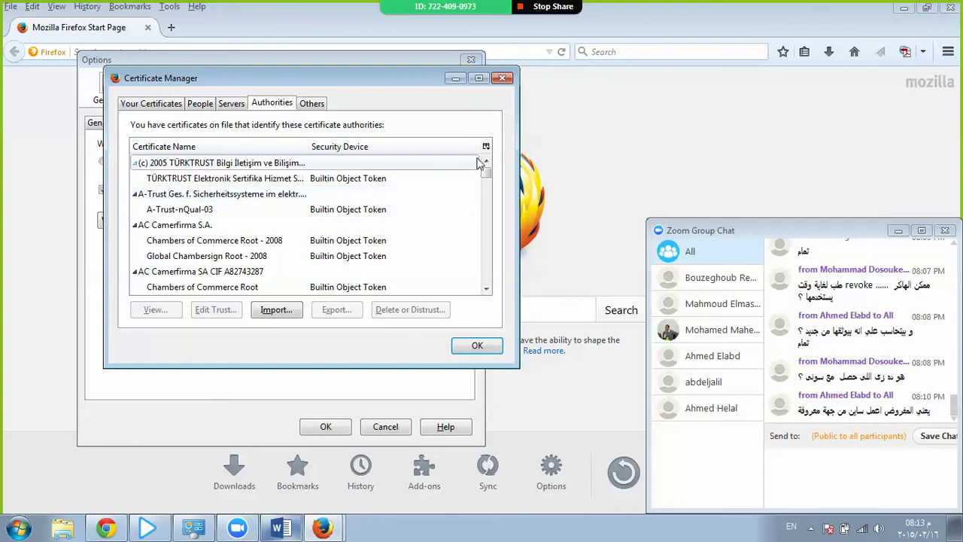
left_click(421, 185)
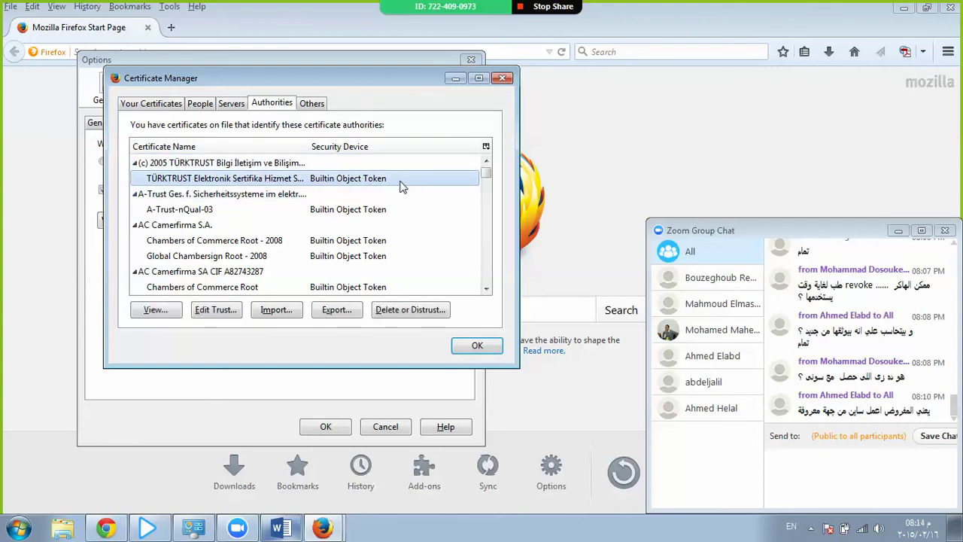
left_click(214, 163)
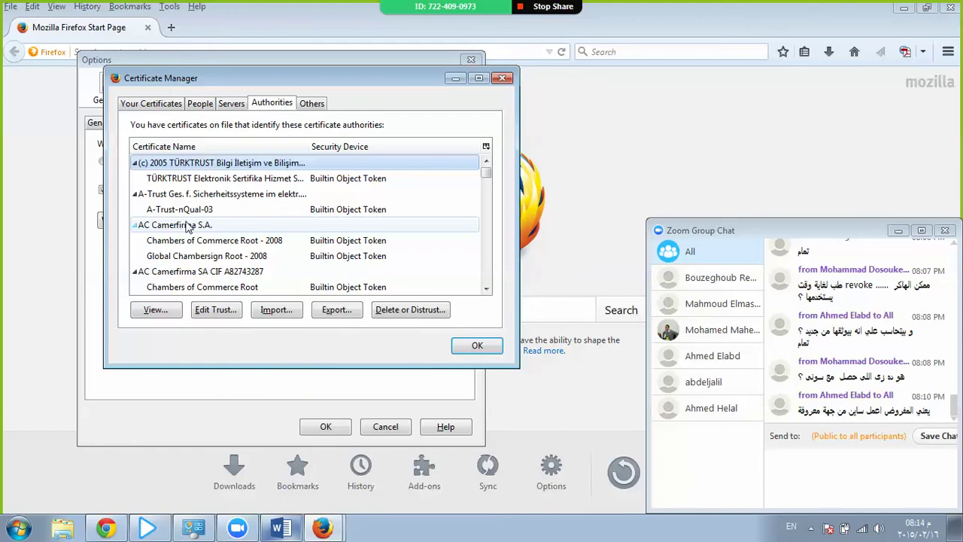
left_click(186, 274)
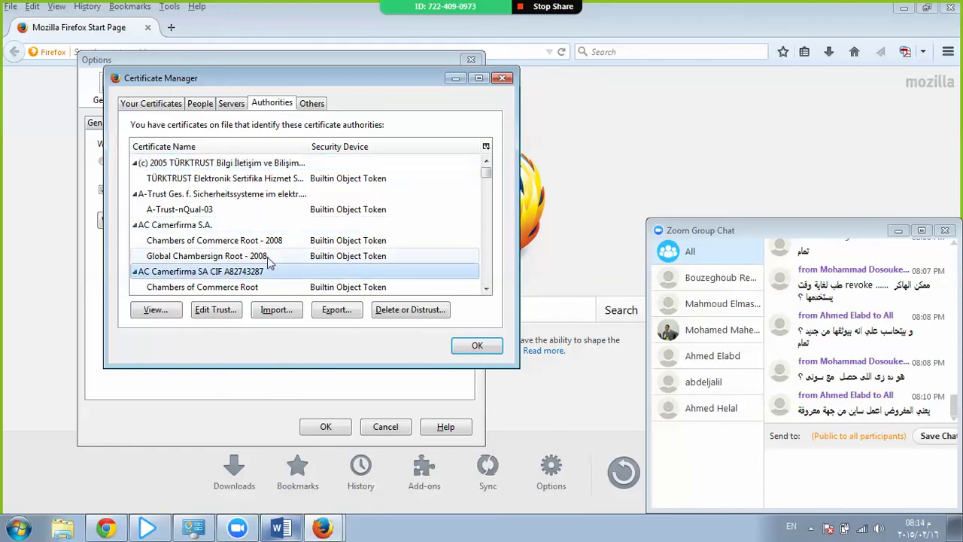
scroll(267, 256, "down", 3)
left_click(217, 194)
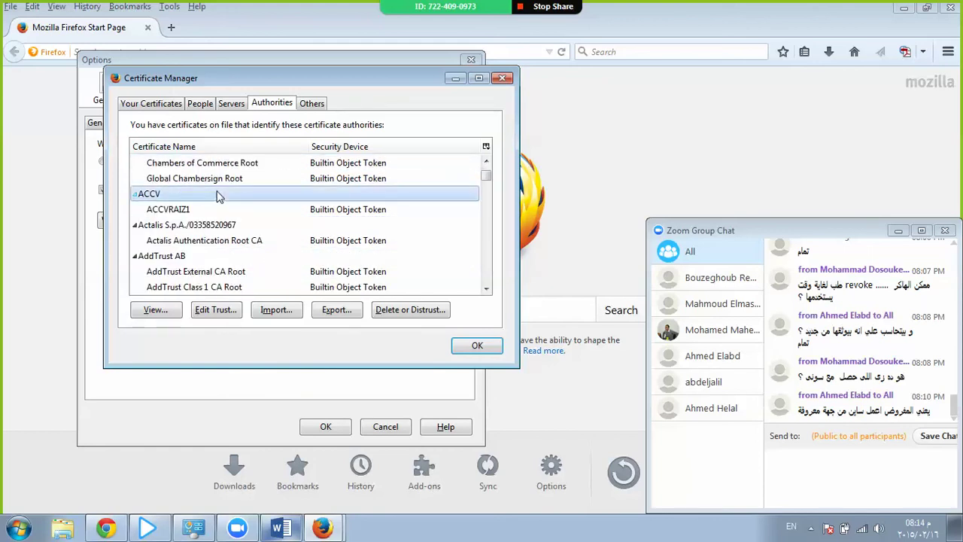
left_click(218, 240)
left_click(223, 257)
Browse AddTrust Qualified through Certinomis authorities, then close the Certificate Manager and Options.
scroll(223, 258, "down", 2)
left_click(221, 242)
scroll(221, 243, "down", 5)
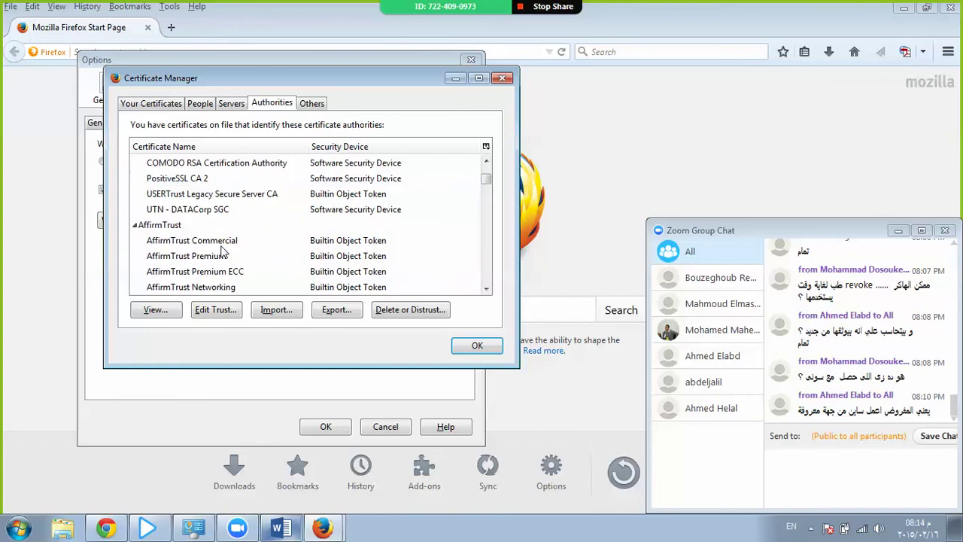
left_click(190, 212)
left_click(193, 256)
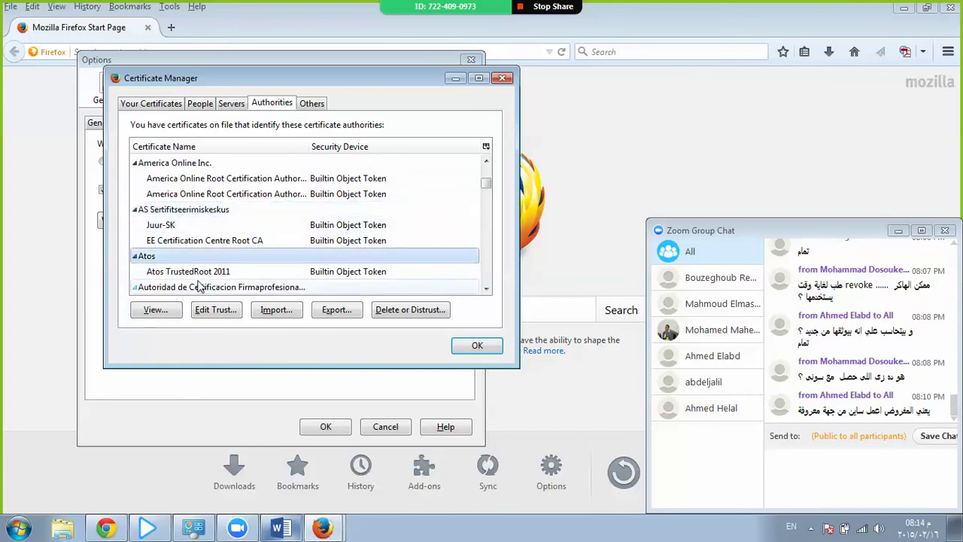
scroll(193, 226, "down", 3)
left_click(191, 194)
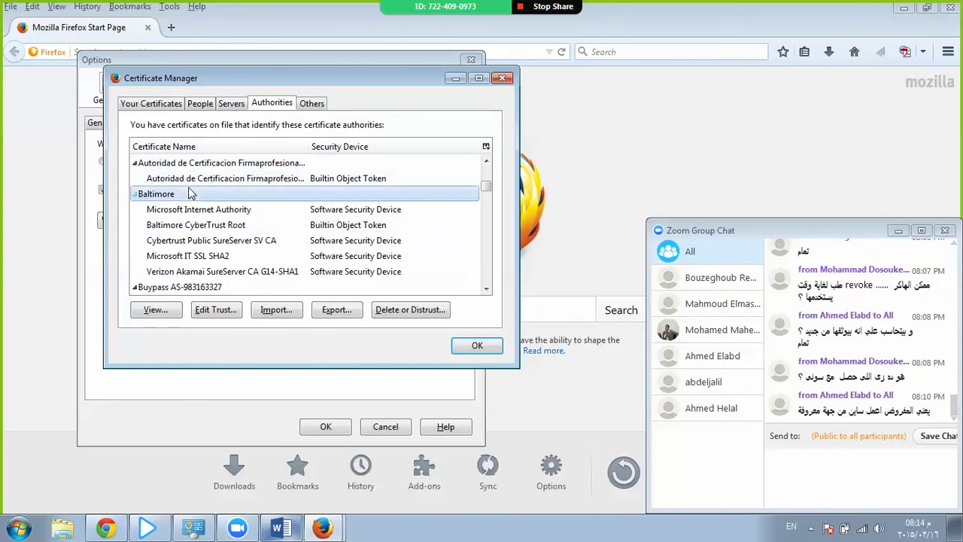
scroll(190, 203, "down", 2)
left_click(188, 209)
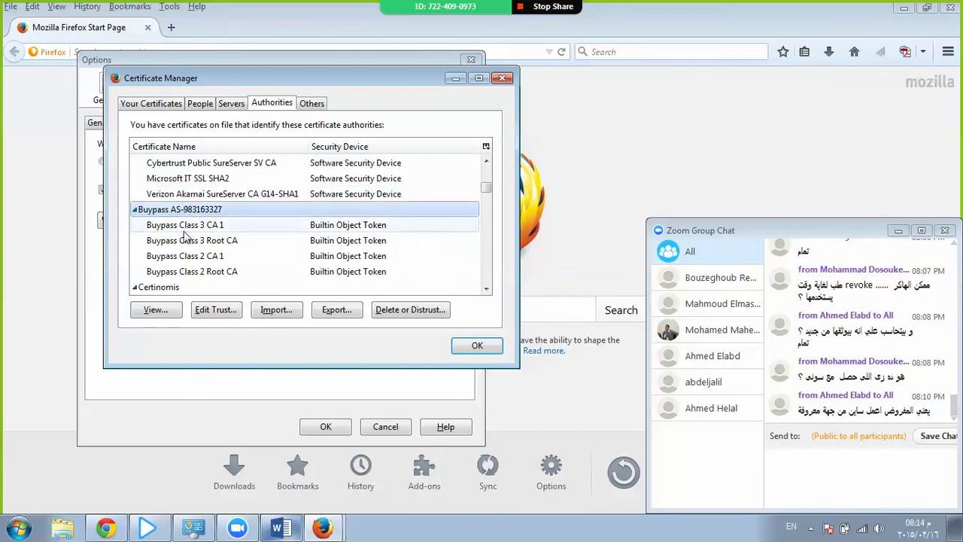
left_click(190, 292)
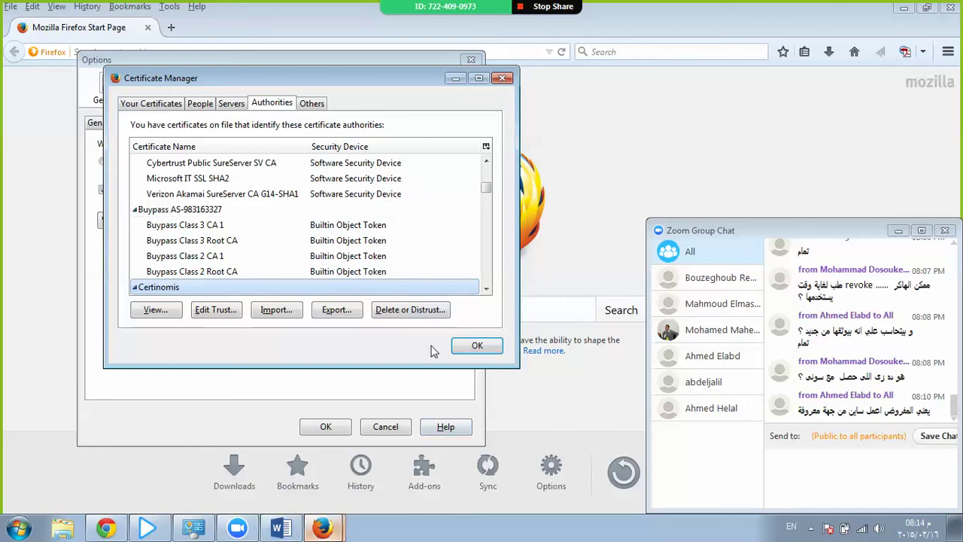
left_click(502, 79)
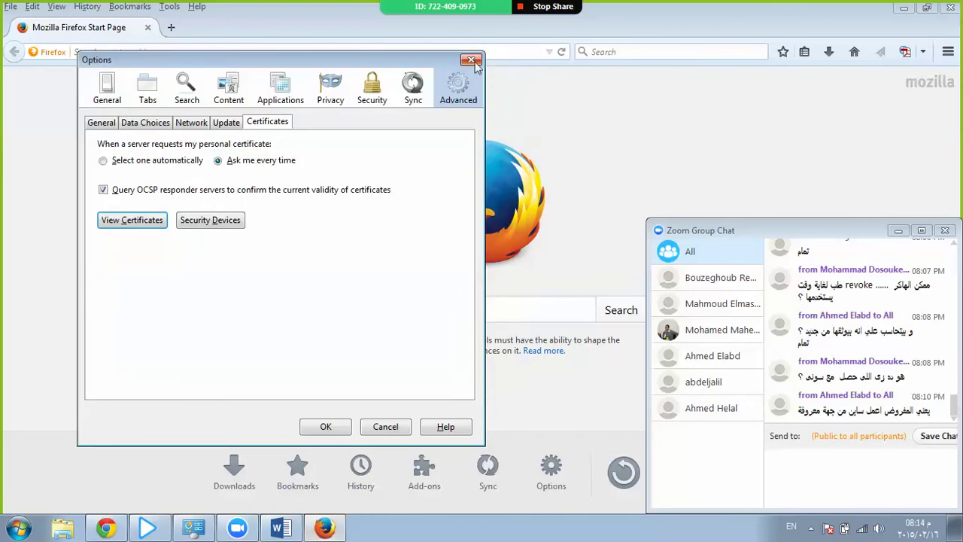
left_click(470, 60)
Load google.com in the address bar.
left_click(457, 38)
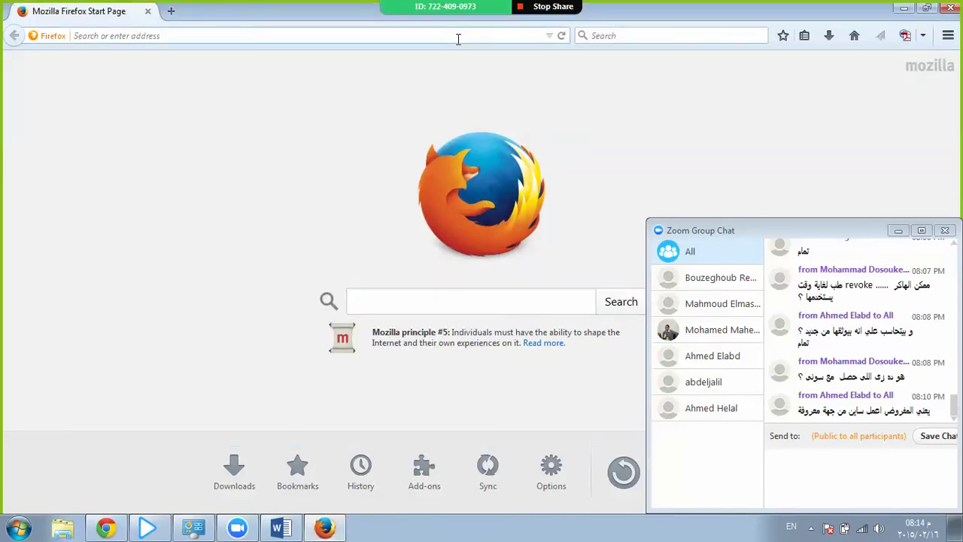
type("gogole")
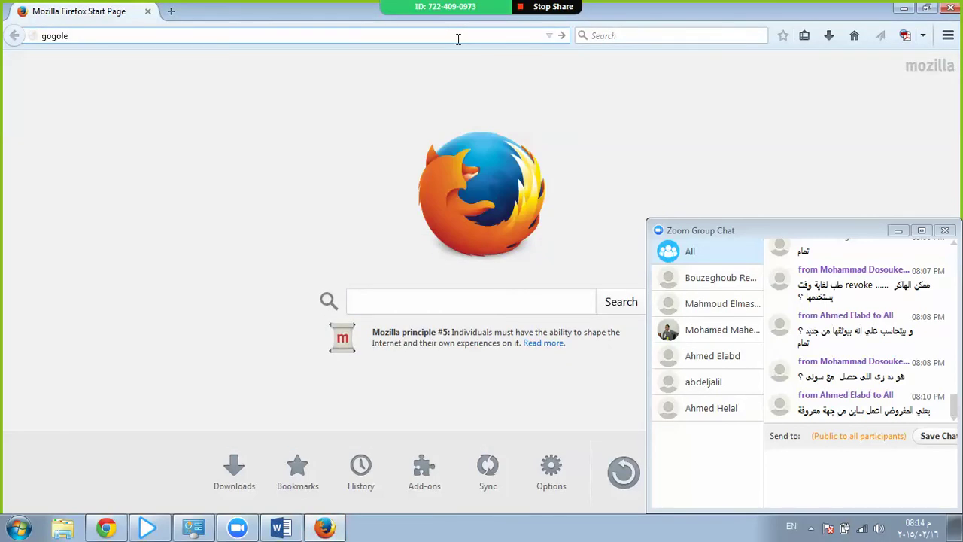
key("BackSpace")
key("BackSpace")
key("BackSpace")
key("BackSpace")
type("g")
key("BackSpace")
type("ogle.com/")
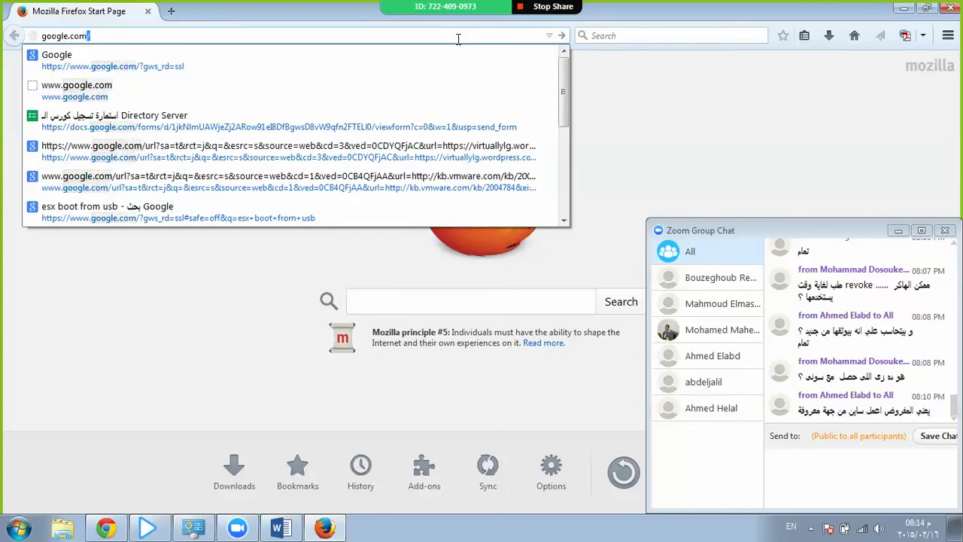
key("Return")
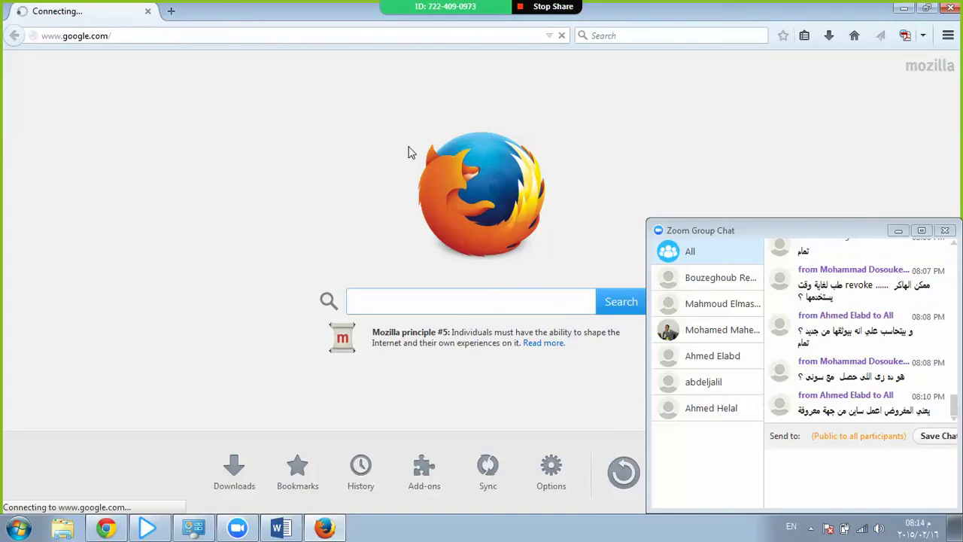
Set Firefox's network connection to No proxy in Options > Advanced > Network.
key("alt")
left_click(170, 8)
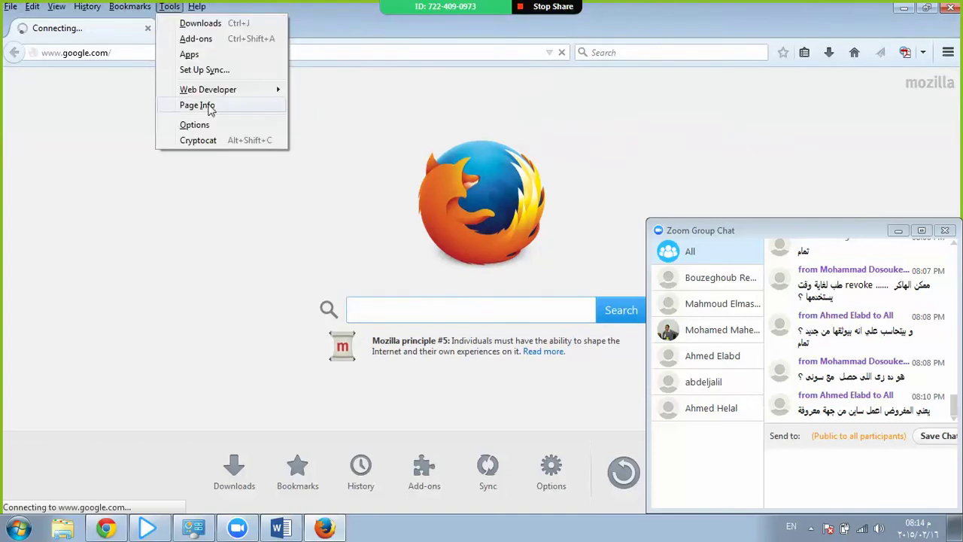
left_click(197, 122)
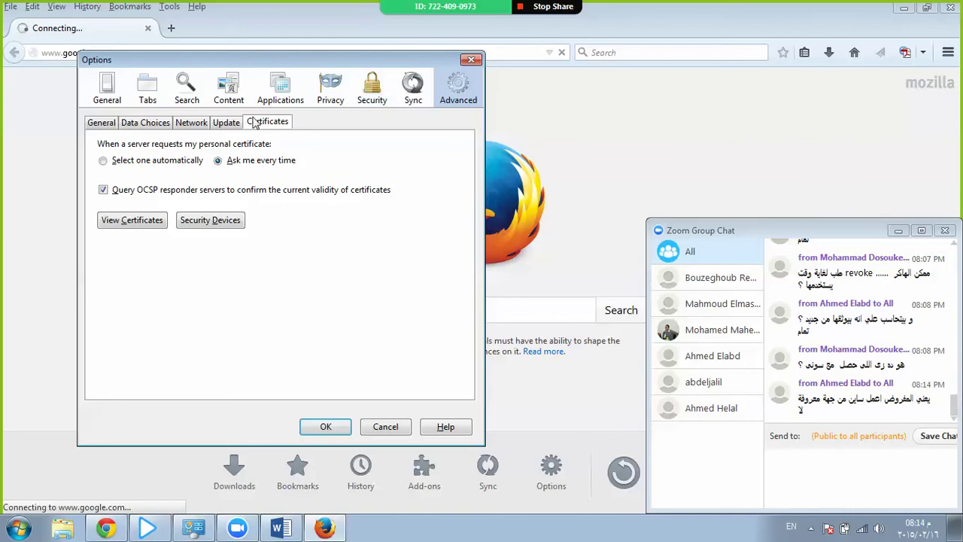
left_click(192, 123)
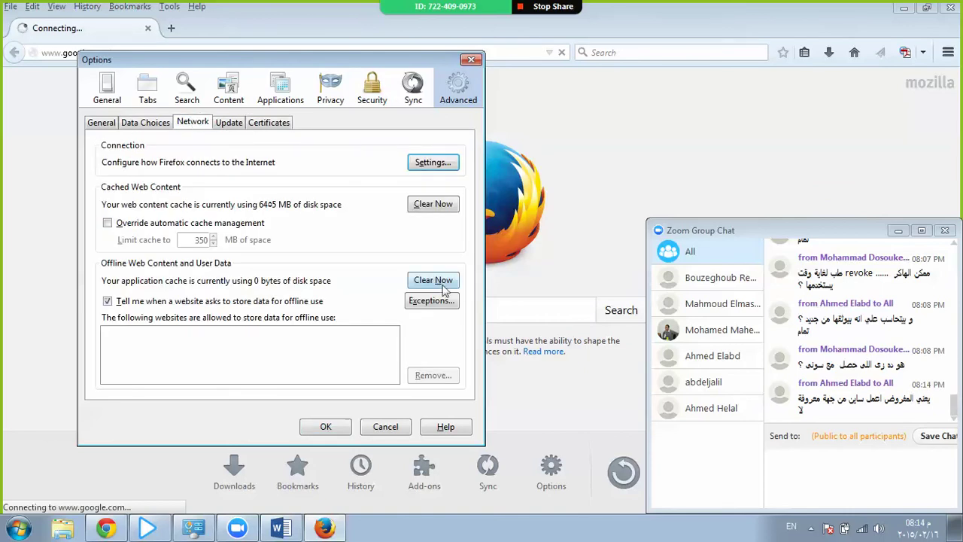
left_click(425, 164)
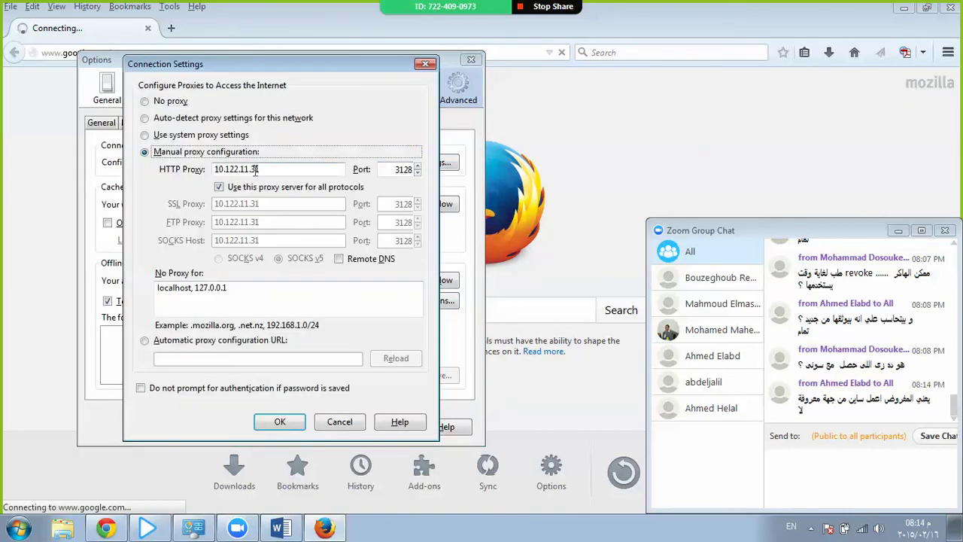
left_click(184, 103)
left_click(301, 423)
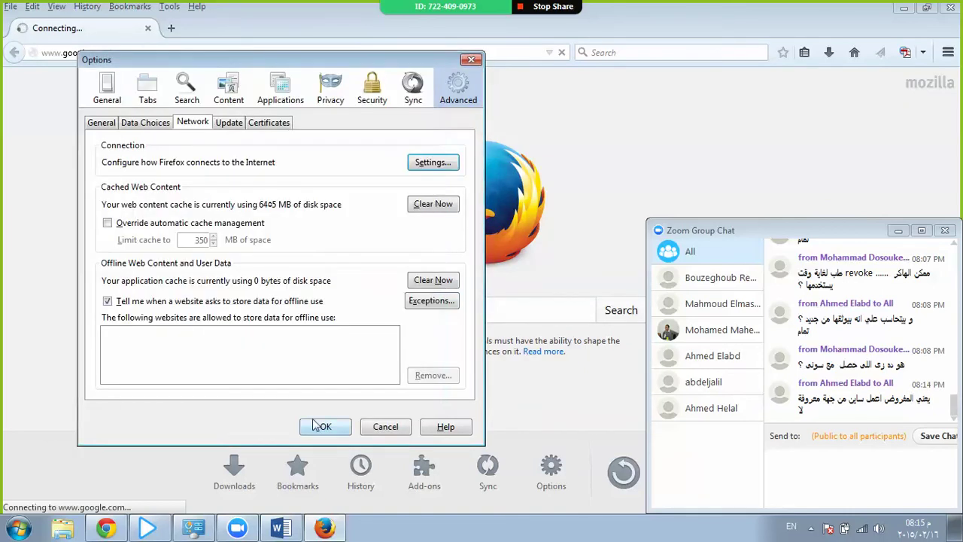
left_click(315, 426)
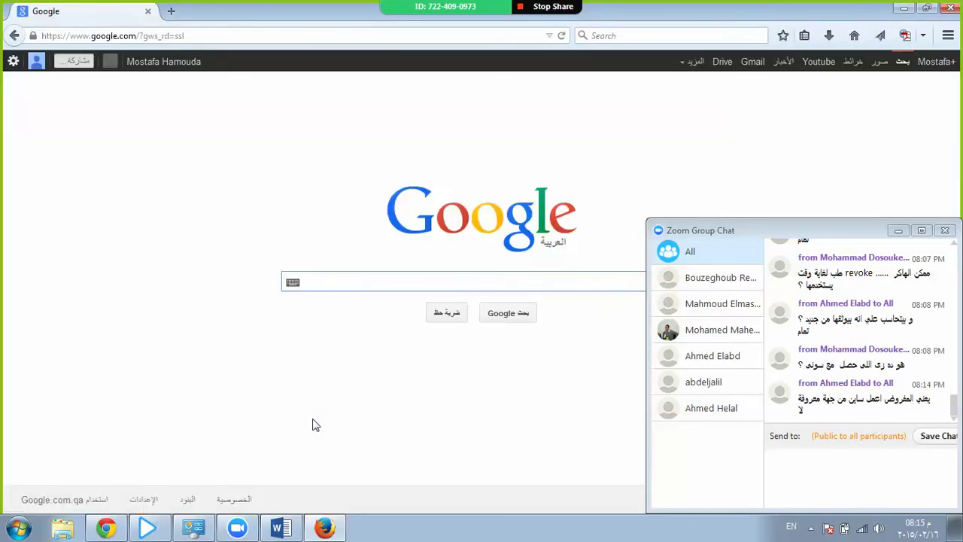
Open google.com's Page Info security details and view its site certificate.
left_click(32, 36)
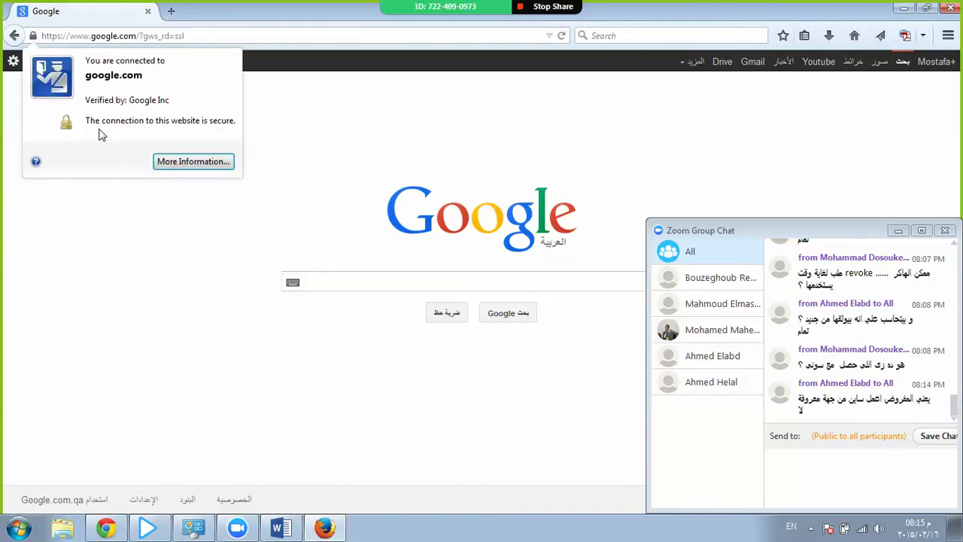
left_click(186, 163)
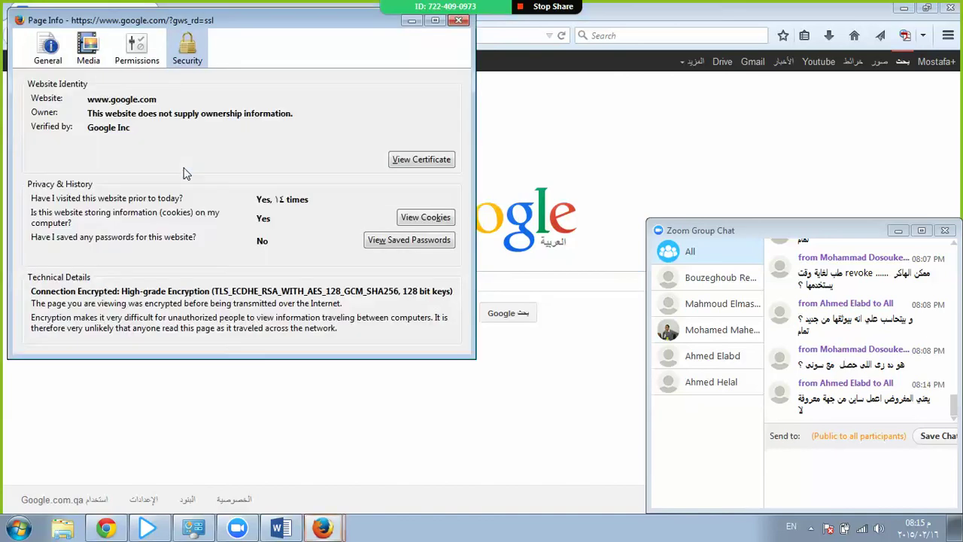
left_click(417, 161)
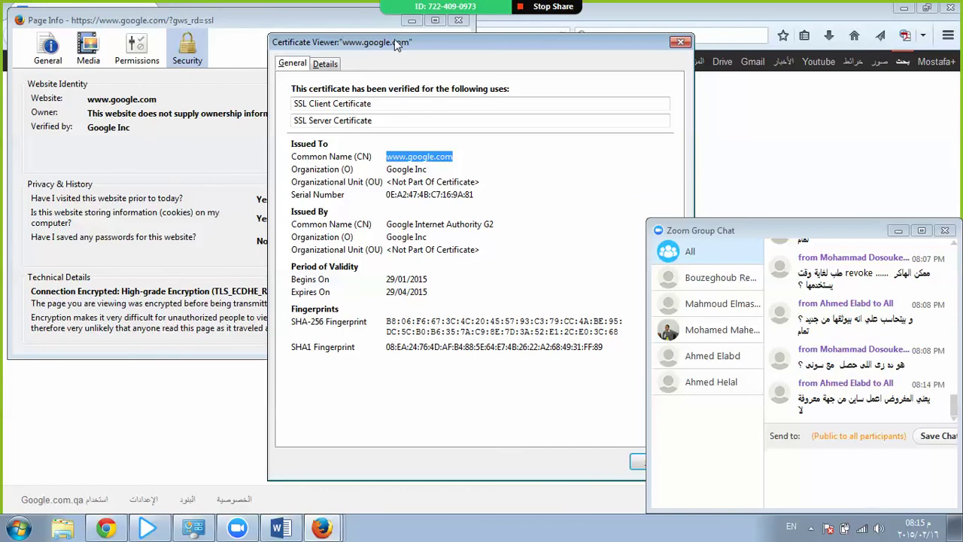
left_click_drag(397, 43, 224, 12)
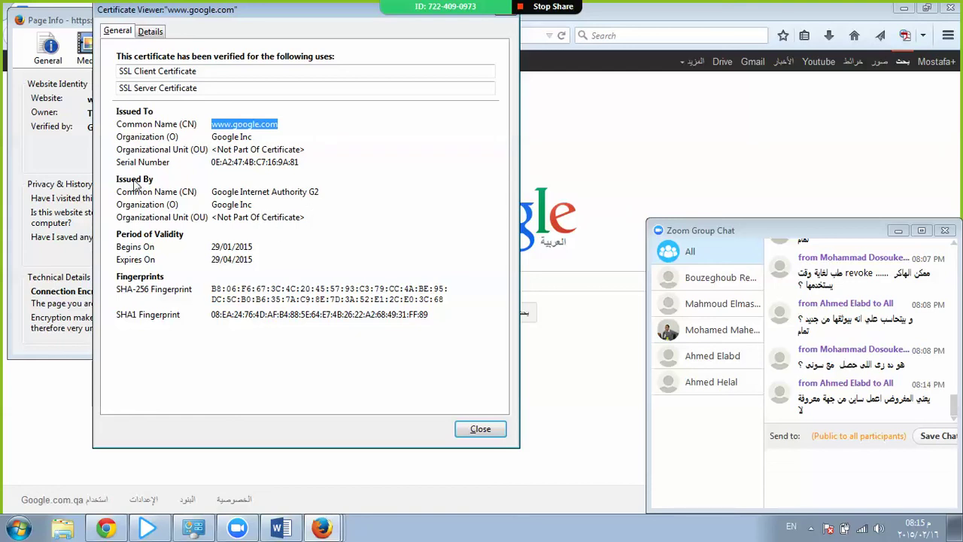
triple_click(284, 194)
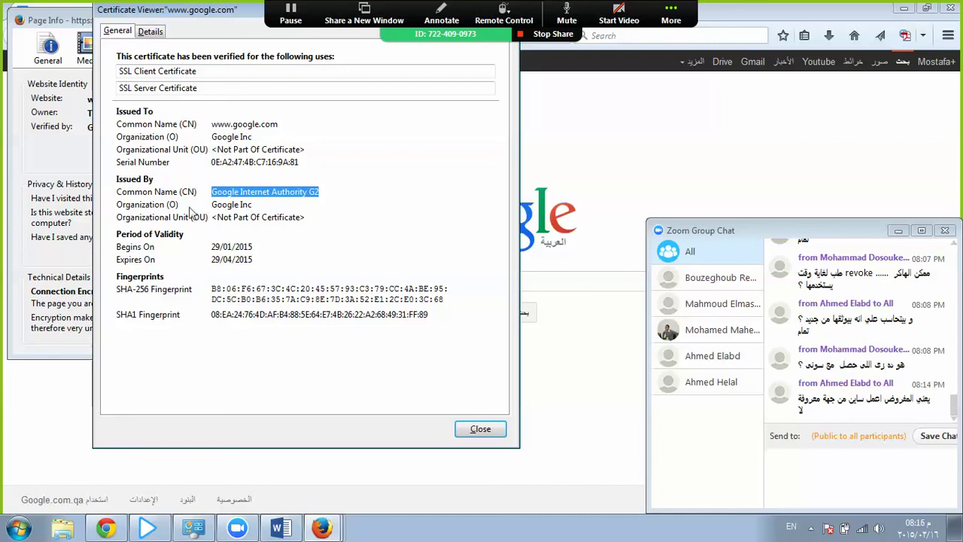
double_click(293, 185)
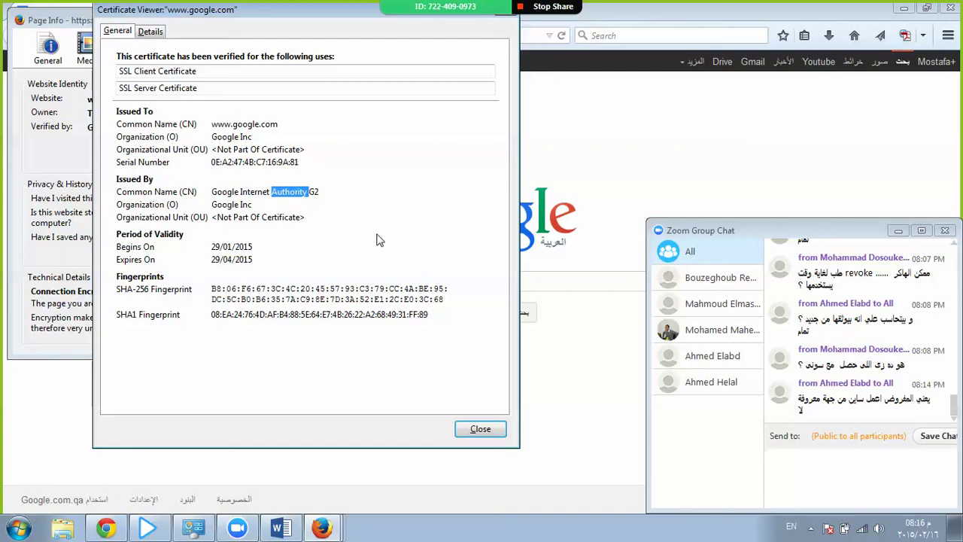
triple_click(250, 195)
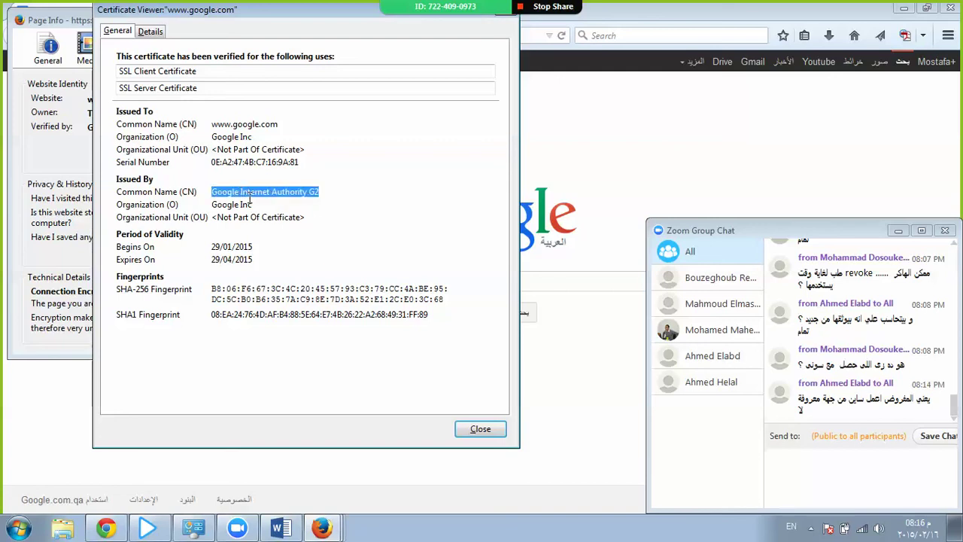
triple_click(239, 127)
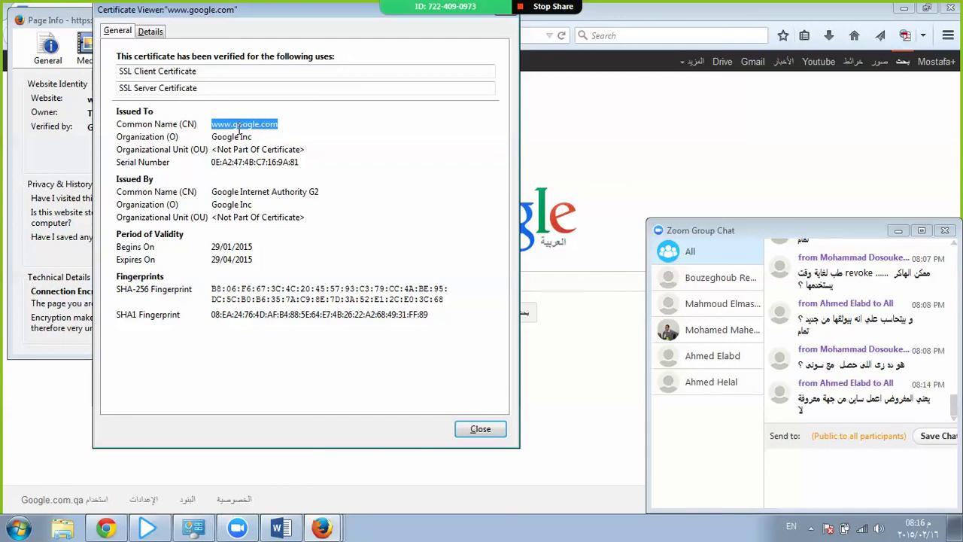
key("Escape")
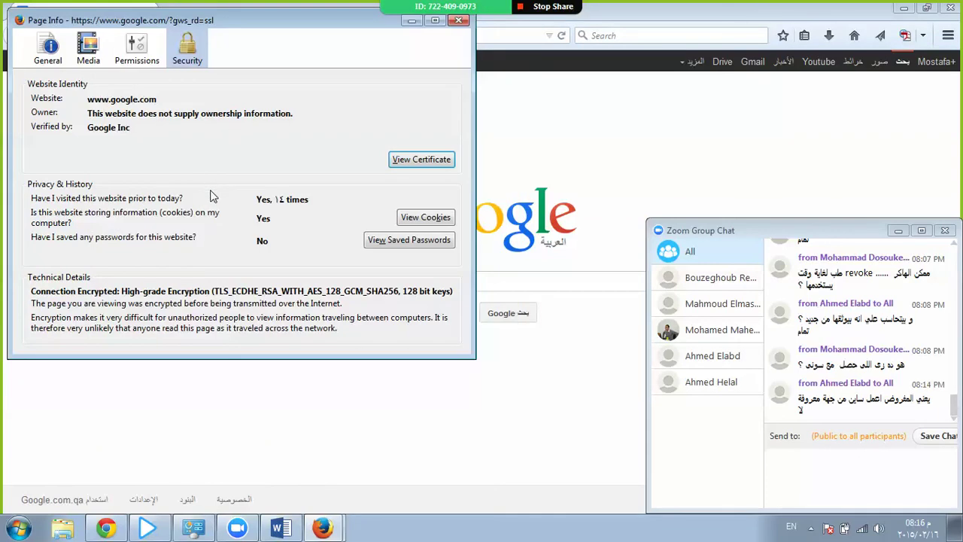
Close Page Info, connect to the QSTRS wireless network, and close Firefox.
key("Escape")
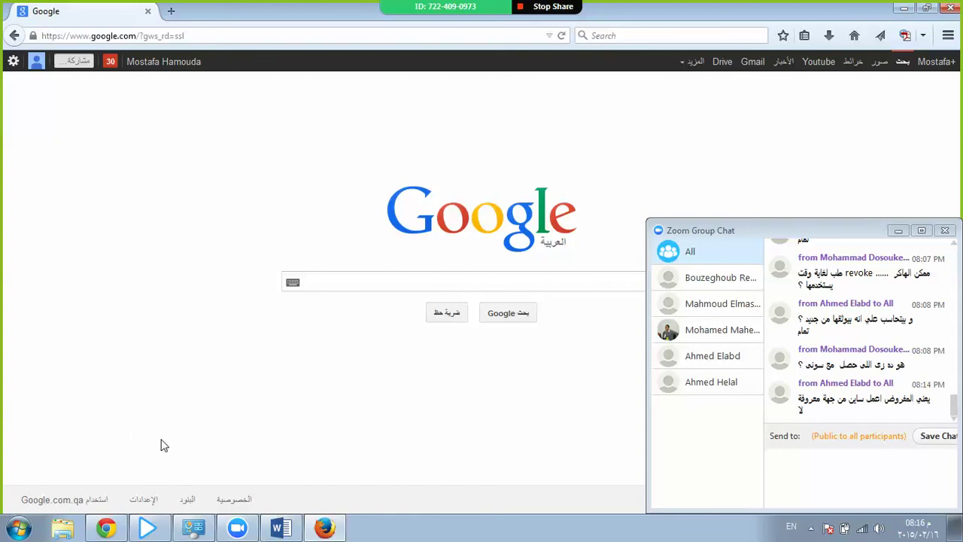
left_click(858, 528)
left_click(889, 355)
left_click(901, 372)
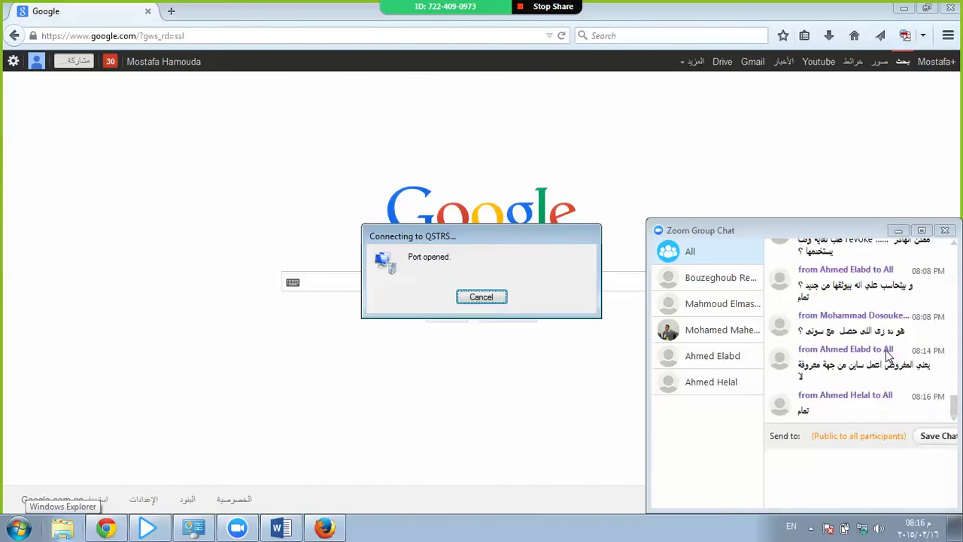
left_click(950, 7)
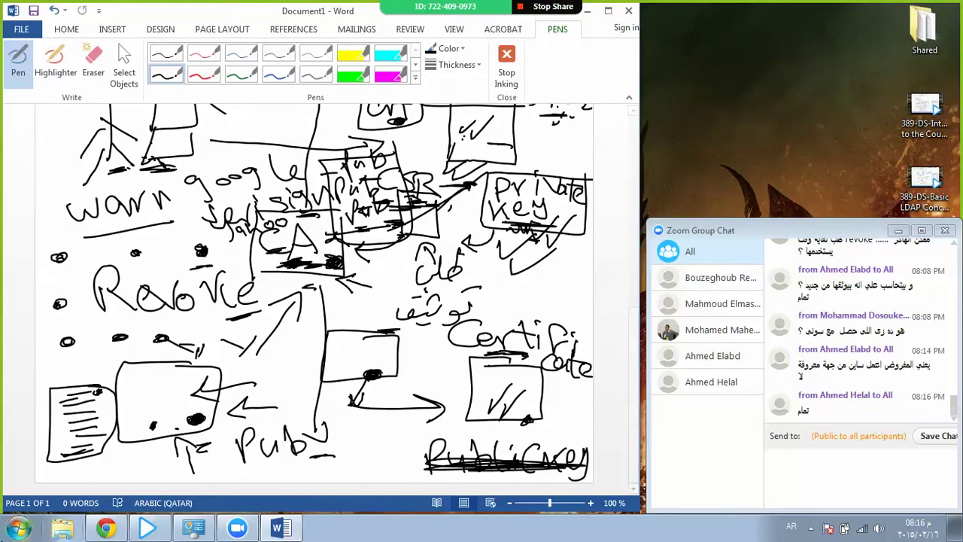
left_click(19, 528)
left_click(41, 143)
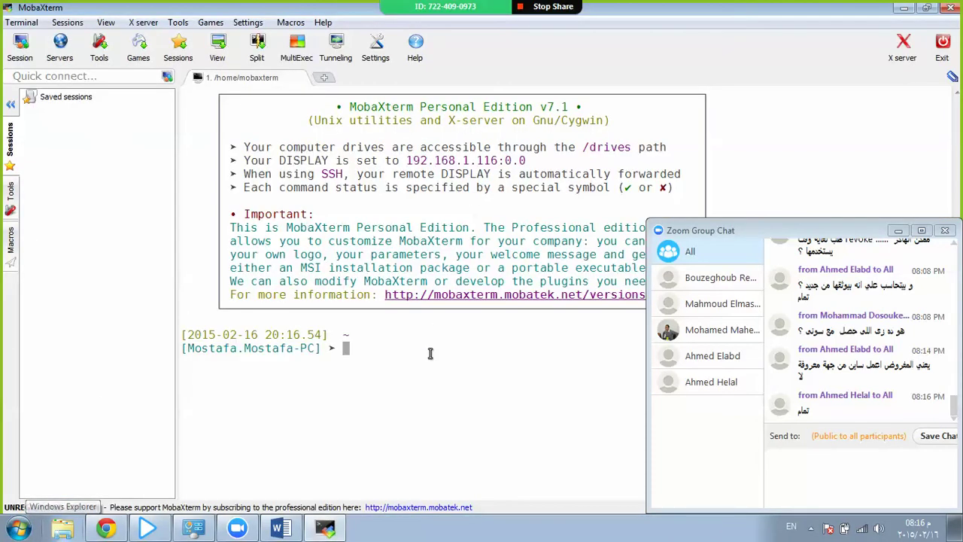
type("ssh root")
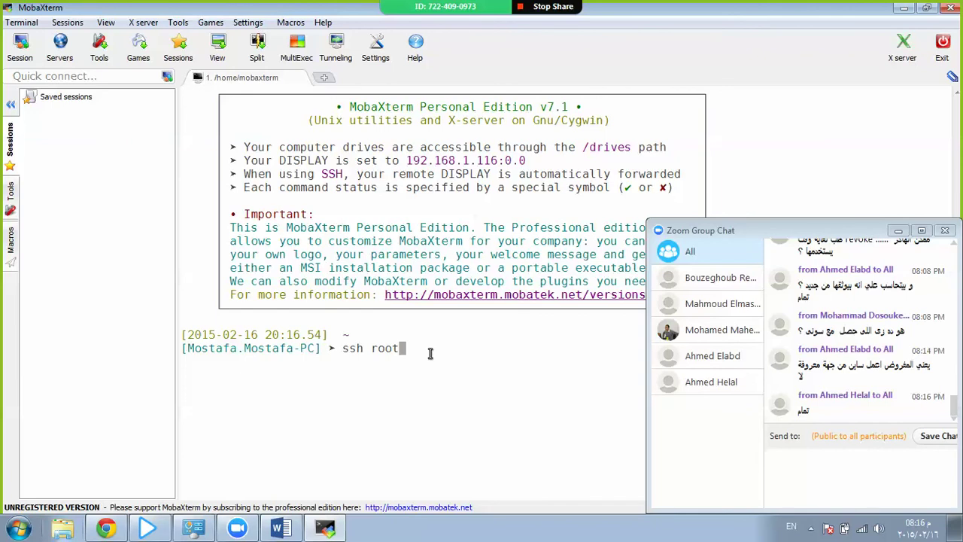
type("@10.122.14.91")
key("Return")
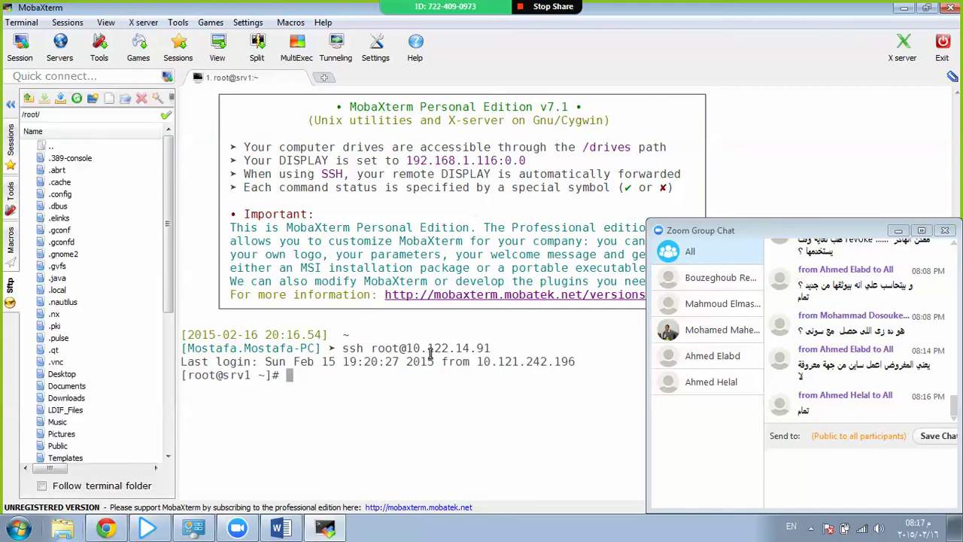
key("Return")
Run yum search openssl on the server, widening the terminal, then return to Word.
type("yum s")
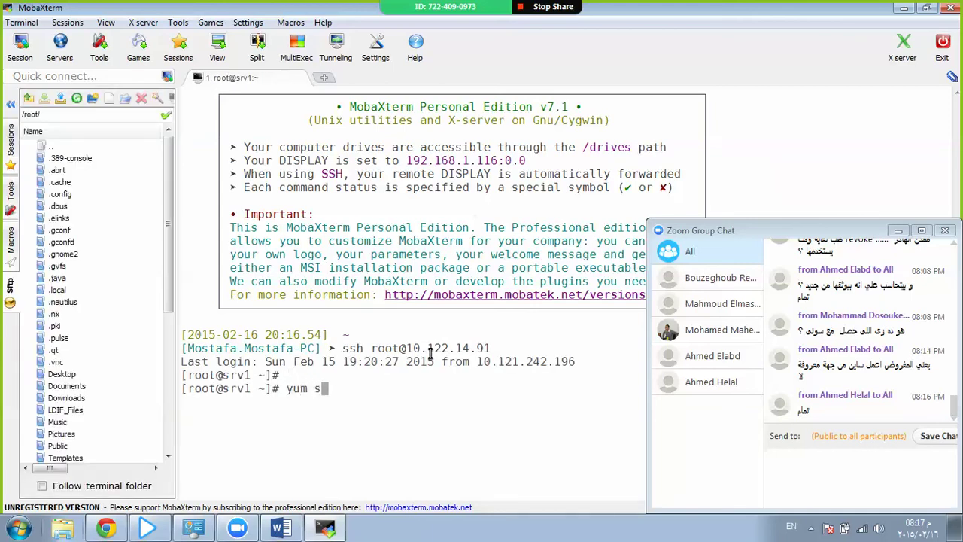
type("earch openssl")
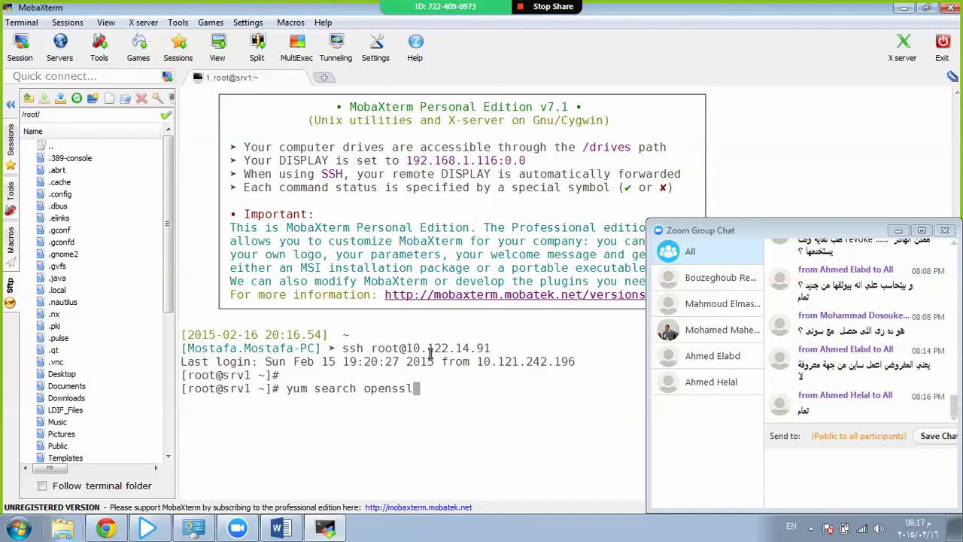
key("ctrl+l")
key("Return")
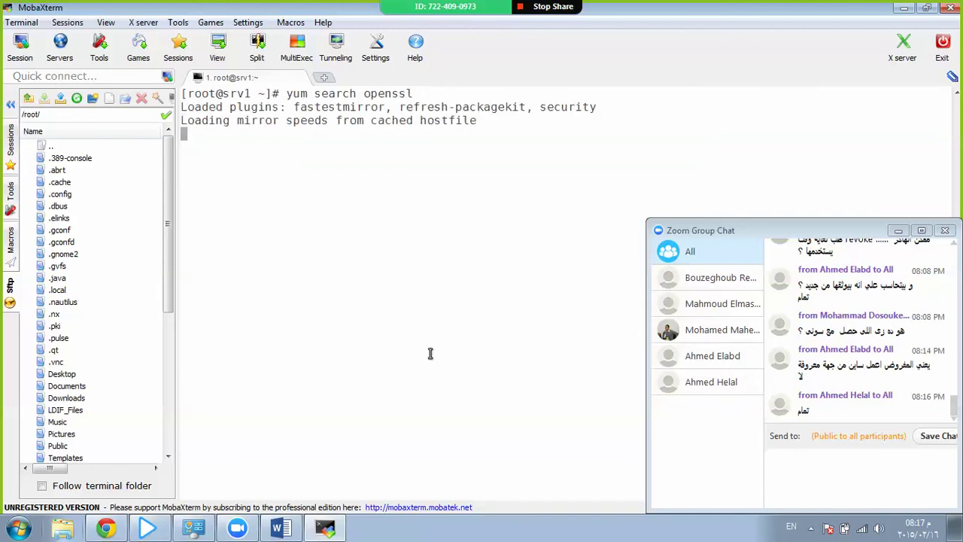
left_click(10, 104)
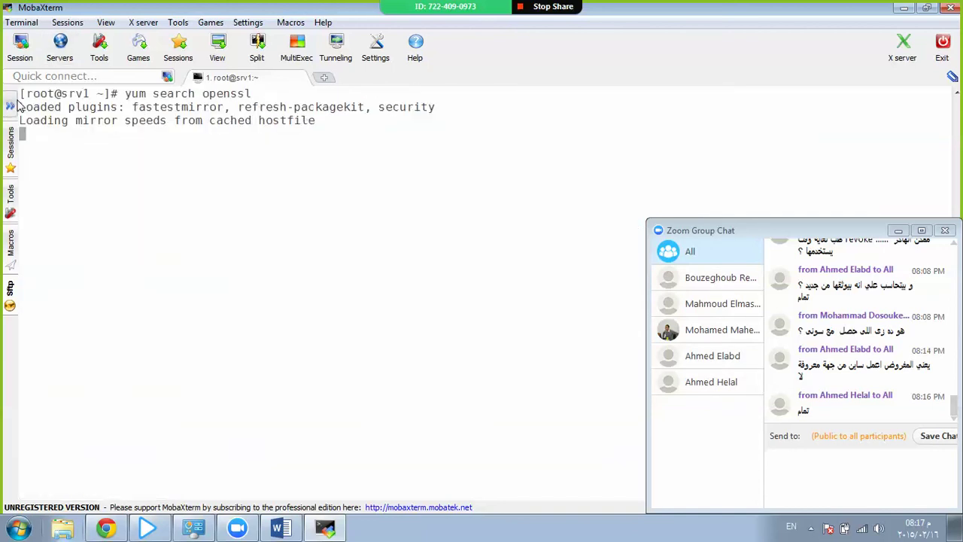
left_click(10, 139)
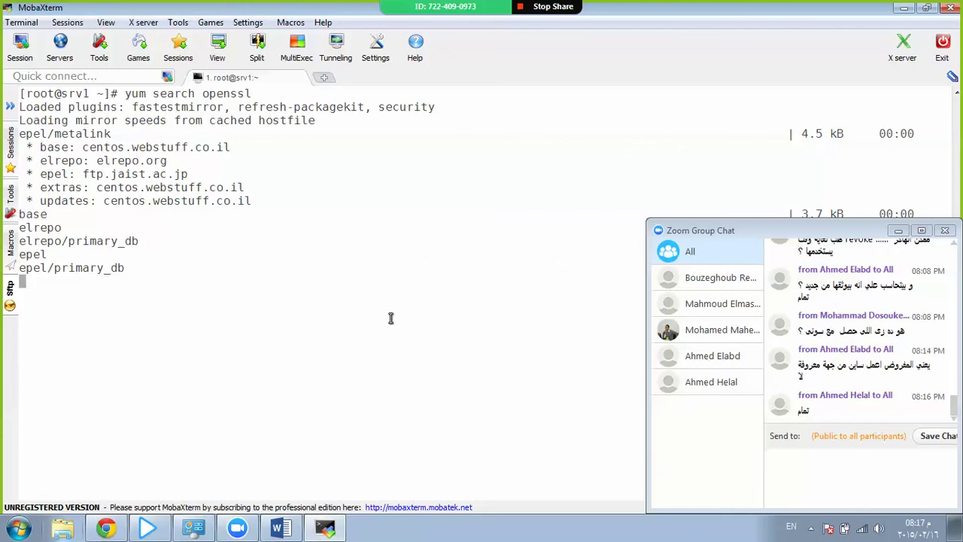
left_click(280, 527)
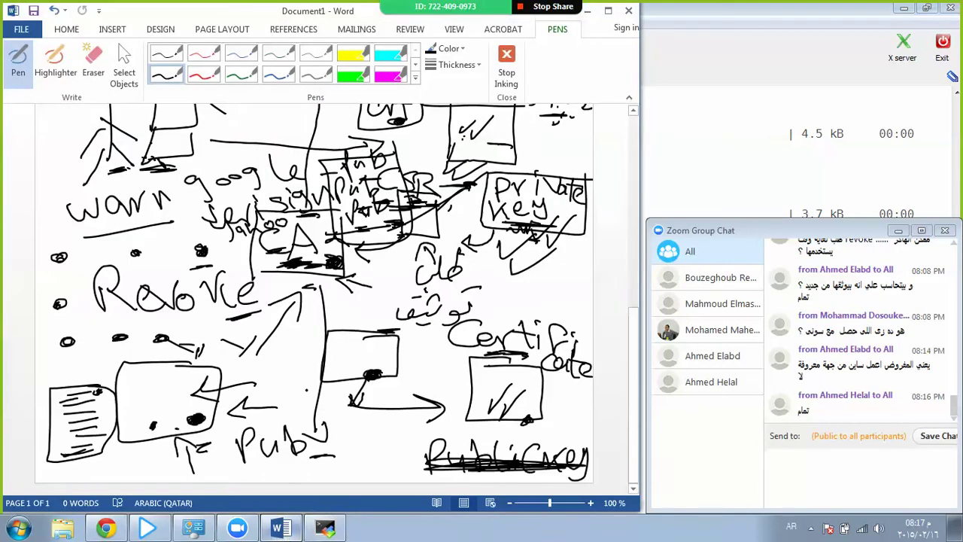
Clear all the old ink and sketch a box labelled 'Pub key'.
key("ctrl+a")
key("Delete")
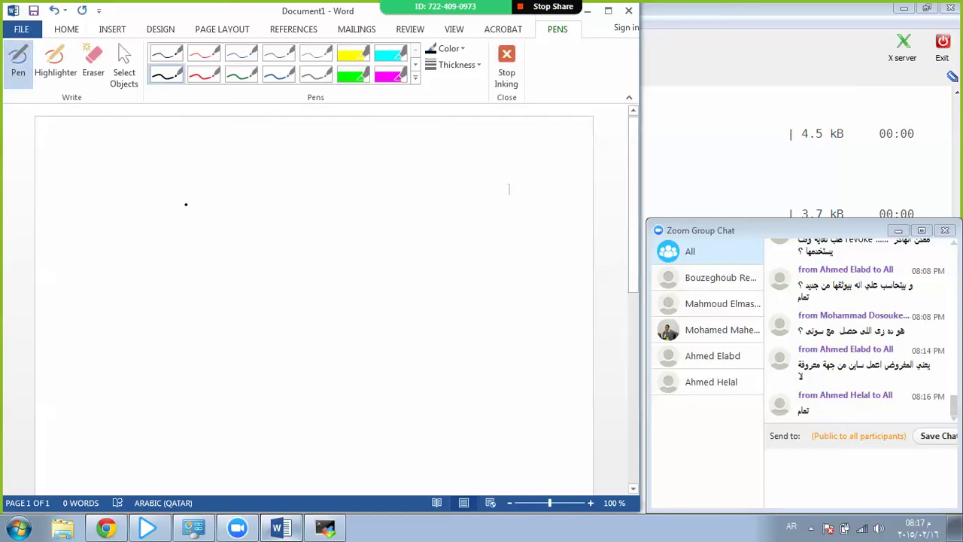
mouse_move(135, 179)
left_mouse_down()
mouse_move(233, 167)
mouse_move(135, 179)
left_mouse_up()
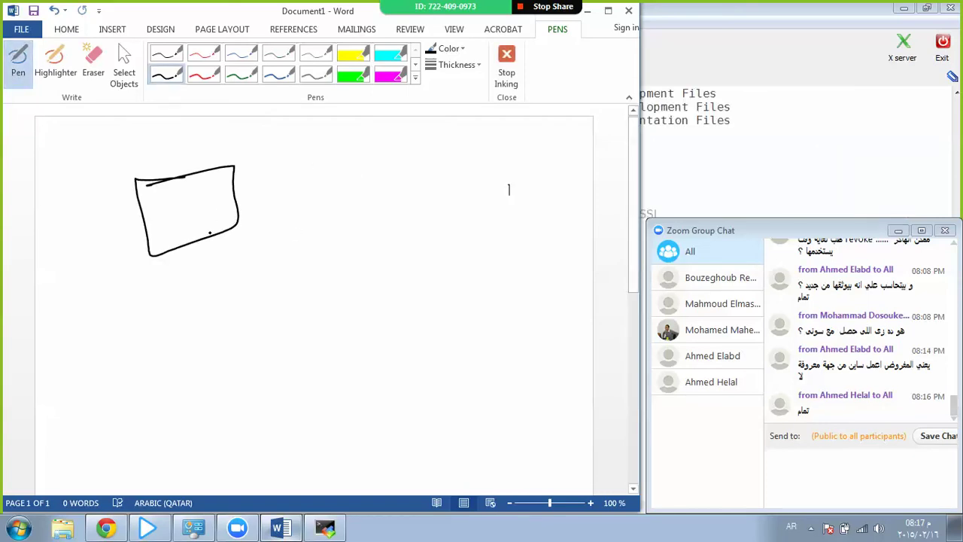
mouse_move(265, 185)
left_mouse_down()
mouse_move(279, 204)
mouse_move(388, 167)
mouse_move(395, 186)
left_mouse_up()
mouse_move(398, 164)
left_mouse_down()
mouse_move(404, 178)
mouse_move(425, 185)
left_mouse_up()
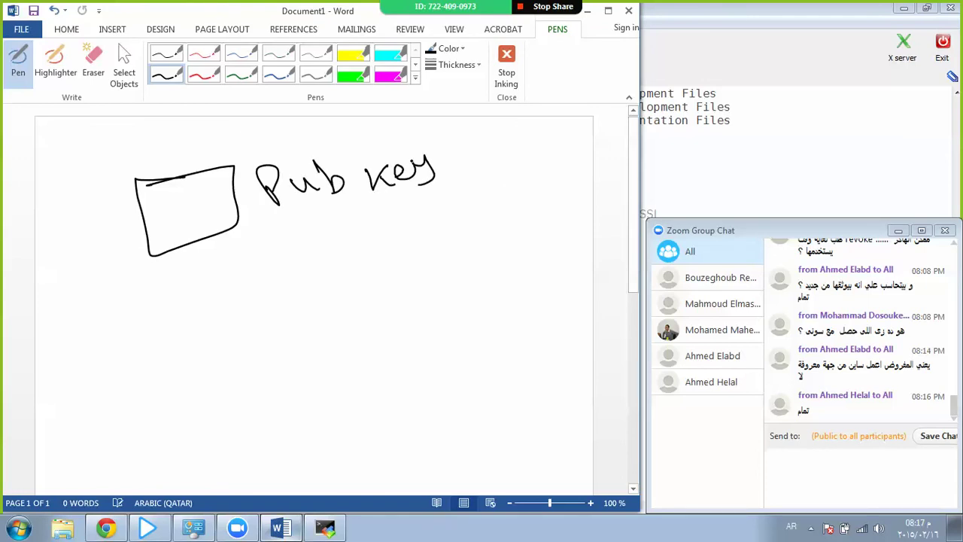
Draw a second box below it labelled 'Server Certificate'.
mouse_move(261, 289)
left_mouse_down()
mouse_move(168, 338)
mouse_move(264, 316)
mouse_move(227, 298)
left_mouse_up()
left_click_drag(310, 268, 301, 292)
mouse_move(316, 280)
left_mouse_down()
mouse_move(357, 259)
mouse_move(385, 267)
left_mouse_up()
mouse_move(393, 264)
left_mouse_down()
mouse_move(407, 253)
mouse_move(418, 265)
left_mouse_up()
left_click_drag(418, 265, 442, 237)
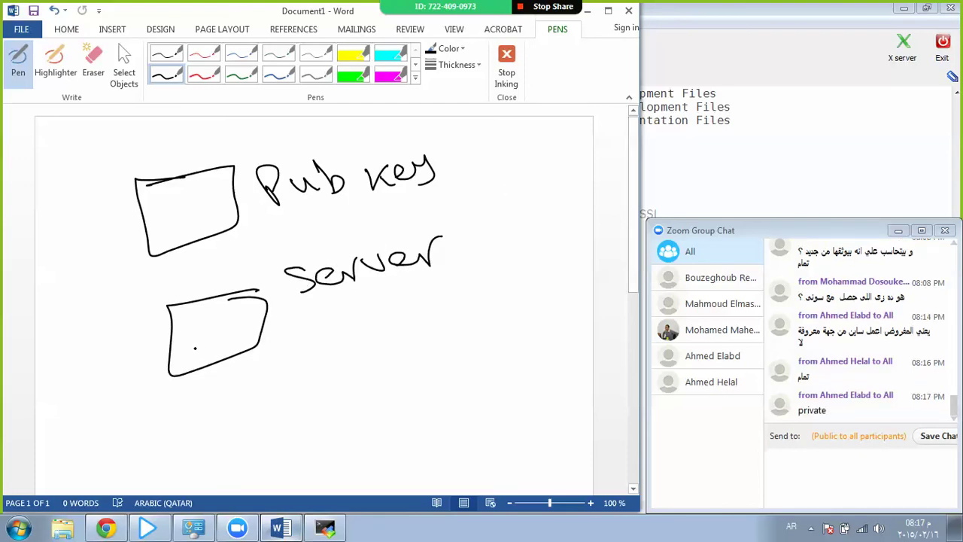
mouse_move(325, 322)
left_mouse_down()
mouse_move(323, 347)
mouse_move(358, 325)
left_mouse_up()
mouse_move(355, 316)
left_mouse_down()
mouse_move(379, 308)
mouse_move(370, 331)
mouse_move(387, 331)
mouse_move(412, 298)
mouse_move(423, 323)
mouse_move(456, 316)
mouse_move(475, 295)
left_mouse_up()
left_click_drag(465, 307, 486, 312)
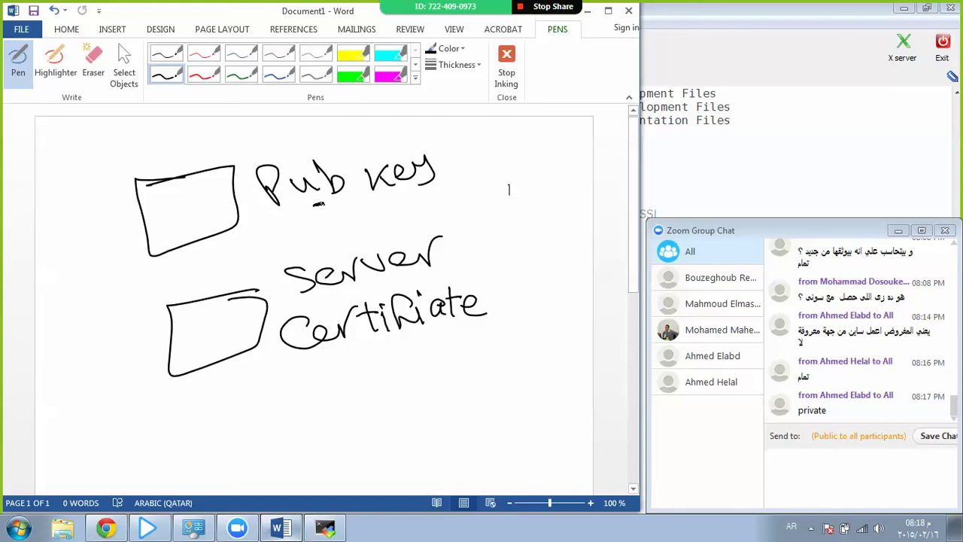
Emphasise Pub and add 'Private' with an underlined 'Pub' beside Pub key.
mouse_move(319, 202)
left_mouse_down()
mouse_move(285, 214)
mouse_move(294, 218)
left_mouse_up()
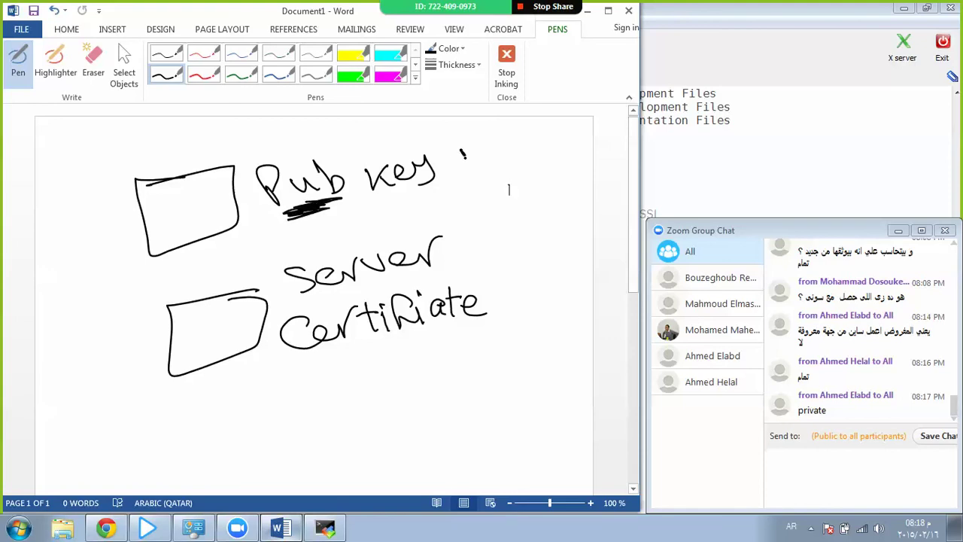
mouse_move(463, 157)
left_mouse_down()
mouse_move(539, 130)
mouse_move(578, 143)
left_mouse_up()
mouse_move(469, 161)
left_mouse_down()
mouse_move(472, 199)
mouse_move(481, 176)
left_mouse_up()
mouse_move(487, 172)
left_mouse_down()
mouse_move(502, 188)
mouse_move(506, 171)
left_mouse_up()
left_click_drag(514, 161, 526, 182)
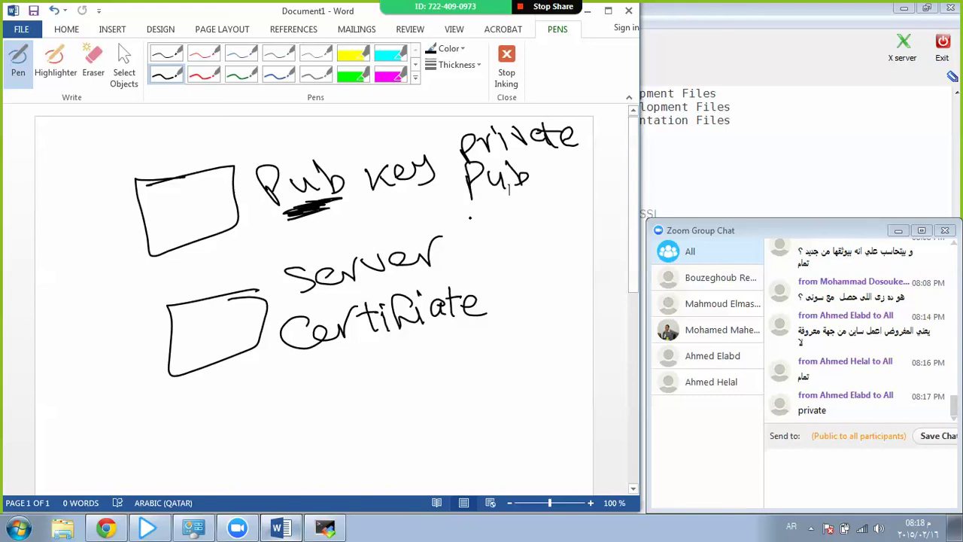
left_click_drag(456, 215, 495, 211)
Write the 'CSr' and underlined 'seret' labels below Certificate.
left_click_drag(293, 406, 297, 401)
mouse_move(360, 380)
left_mouse_down()
mouse_move(391, 369)
mouse_move(475, 371)
mouse_move(295, 403)
left_mouse_up()
key("ctrl+z")
left_click_drag(393, 413, 394, 433)
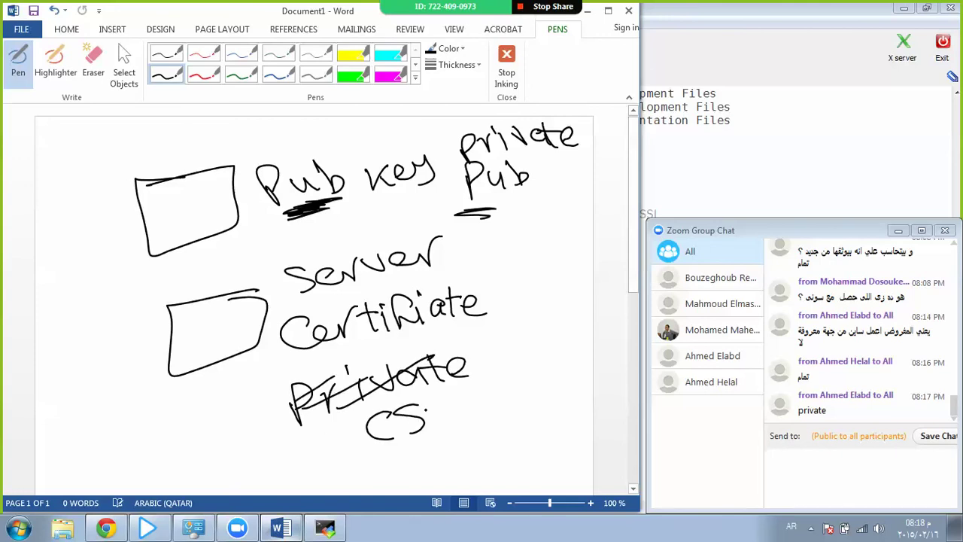
left_click_drag(432, 408, 450, 399)
mouse_move(505, 351)
left_mouse_down()
mouse_move(489, 368)
mouse_move(520, 366)
mouse_move(552, 340)
left_mouse_up()
mouse_move(556, 346)
left_mouse_down()
mouse_move(588, 338)
mouse_move(580, 359)
left_mouse_up()
left_click_drag(499, 373, 540, 372)
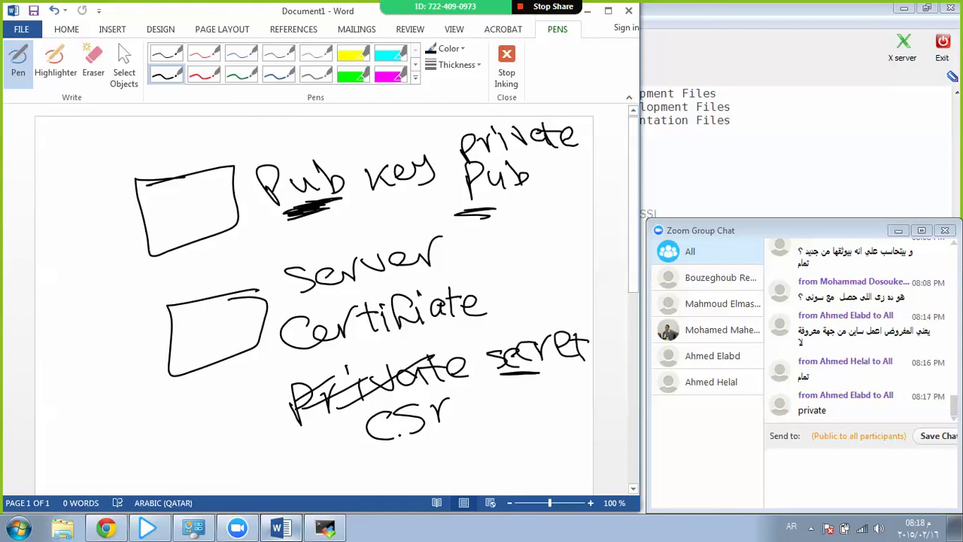
Draw a loop from CSr to Pub key and a curved arrow to Certificate, underlining both.
mouse_move(374, 447)
left_mouse_down()
mouse_move(68, 358)
mouse_move(284, 256)
mouse_move(311, 221)
mouse_move(293, 245)
left_mouse_up()
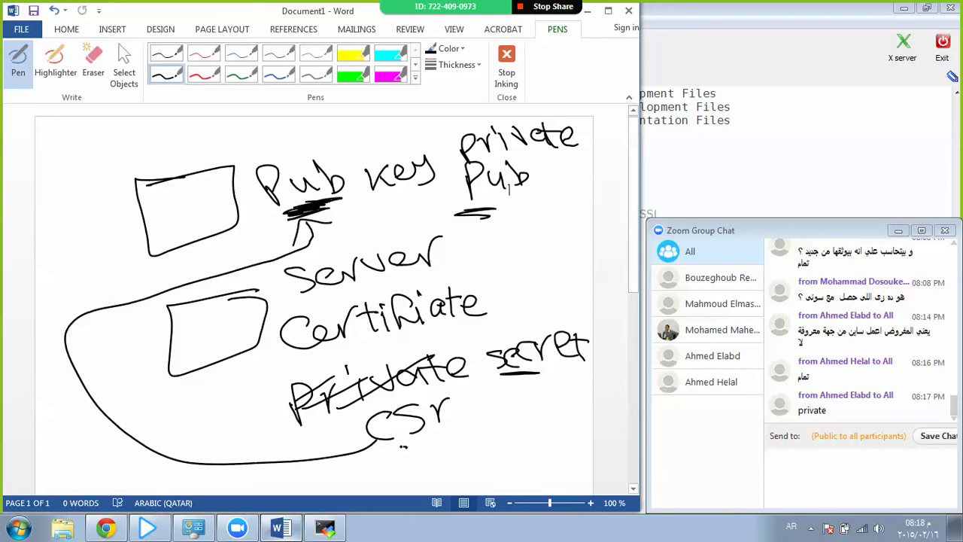
left_click_drag(393, 446, 416, 445)
mouse_move(269, 226)
left_mouse_down()
mouse_move(256, 255)
mouse_move(277, 242)
left_mouse_up()
mouse_move(358, 194)
left_mouse_down()
mouse_move(401, 191)
mouse_move(508, 333)
left_mouse_up()
left_click_drag(406, 343, 436, 338)
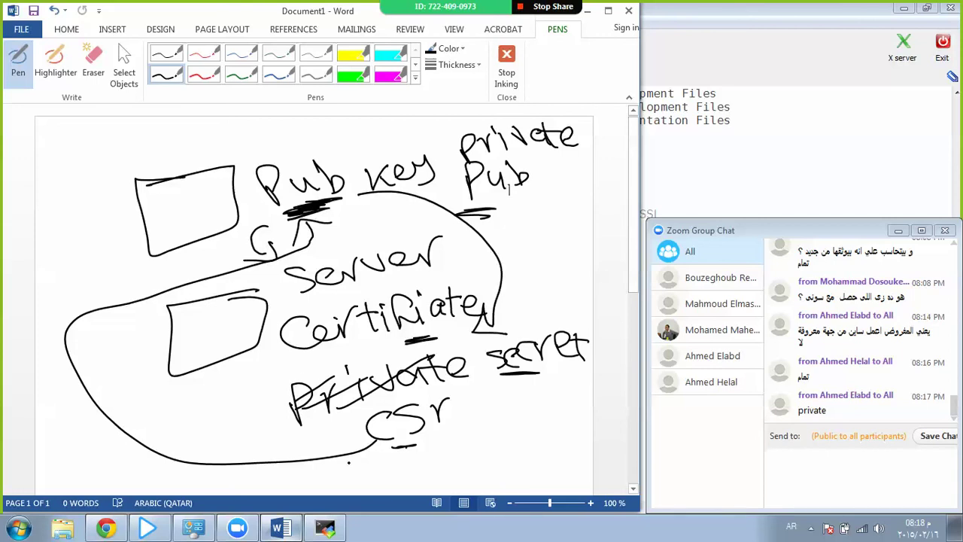
Review the openssl.i686 and openssl.x86_64 entries in the MobaXterm terminal output.
left_click(325, 526)
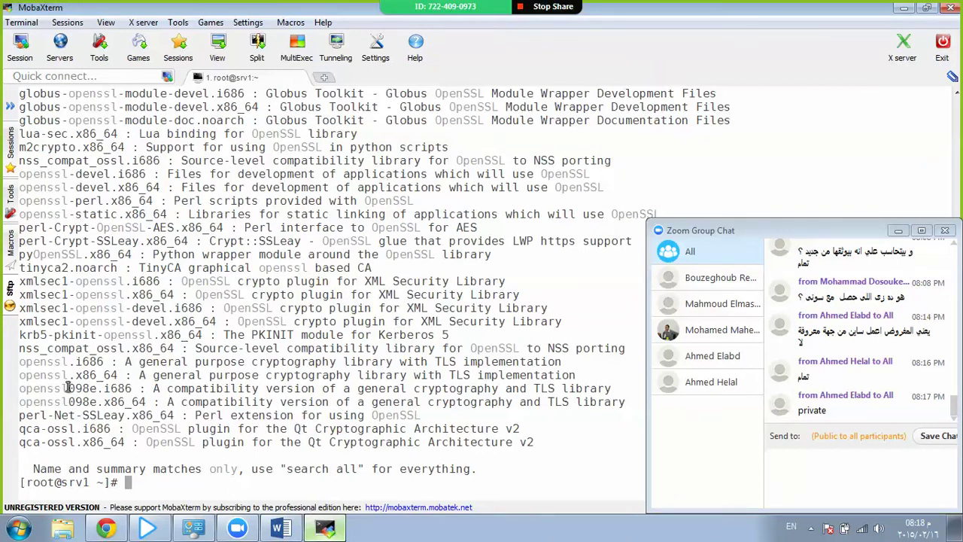
scroll(75, 394, "up", 3)
scroll(76, 394, "up", 3)
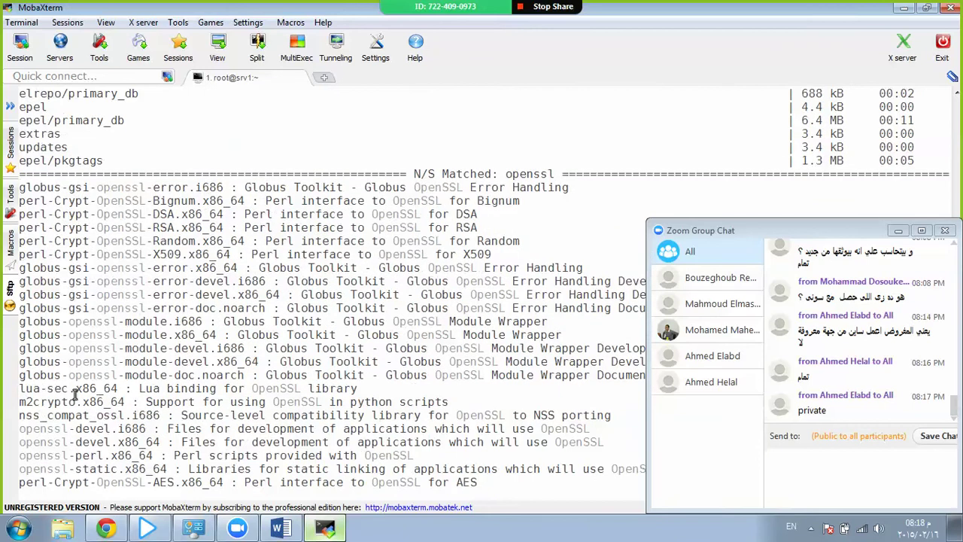
scroll(75, 394, "down", 6)
scroll(80, 393, "down", 1)
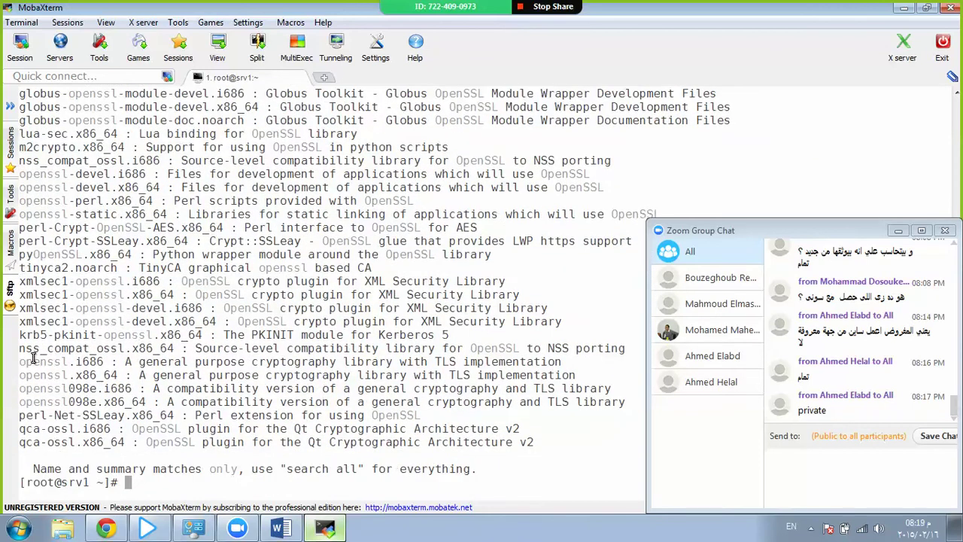
double_click(33, 356)
left_click(57, 203)
double_click(65, 375)
left_click(60, 375)
scroll(219, 382, "up", 7)
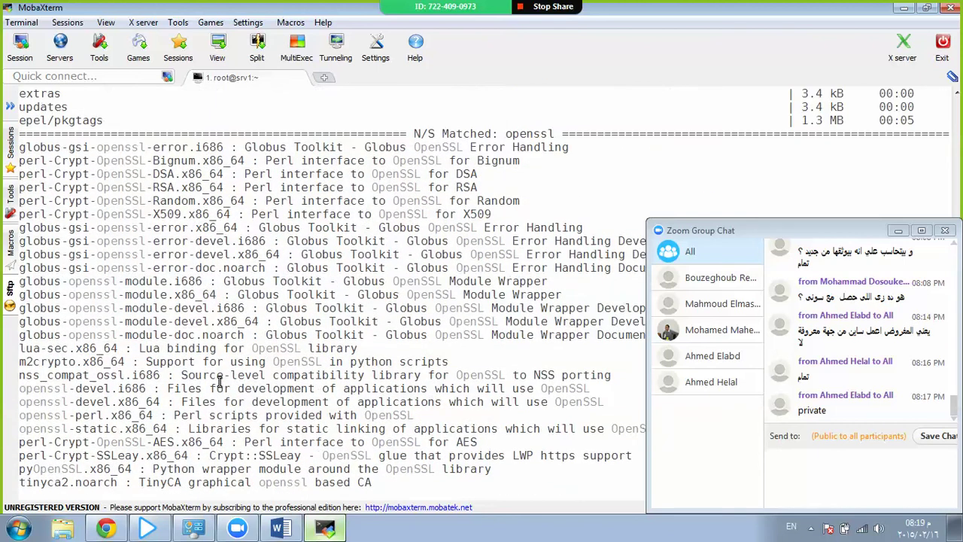
scroll(218, 382, "down", 7)
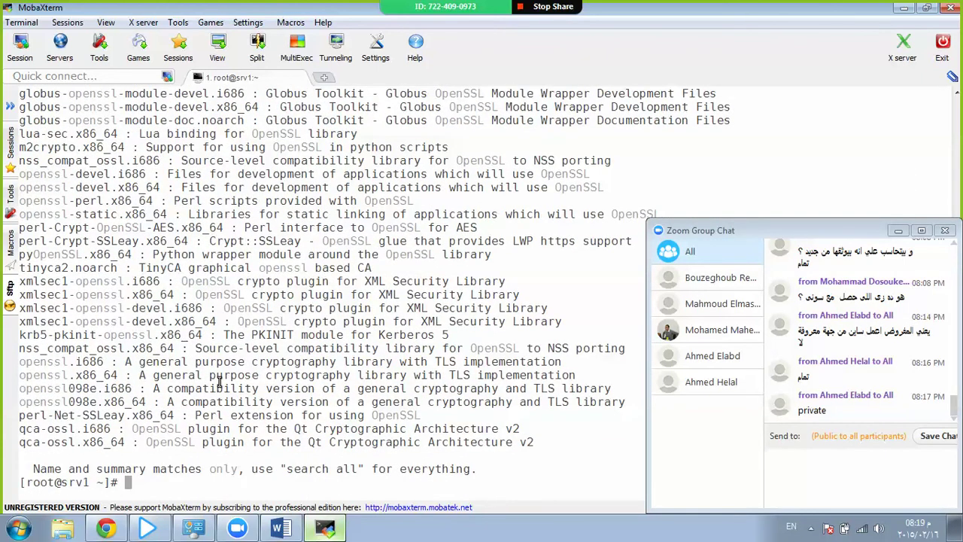
Run rpm -qa | grep -i openssl to list the installed OpenSSL packages.
type("rpm -qa | gre p ")
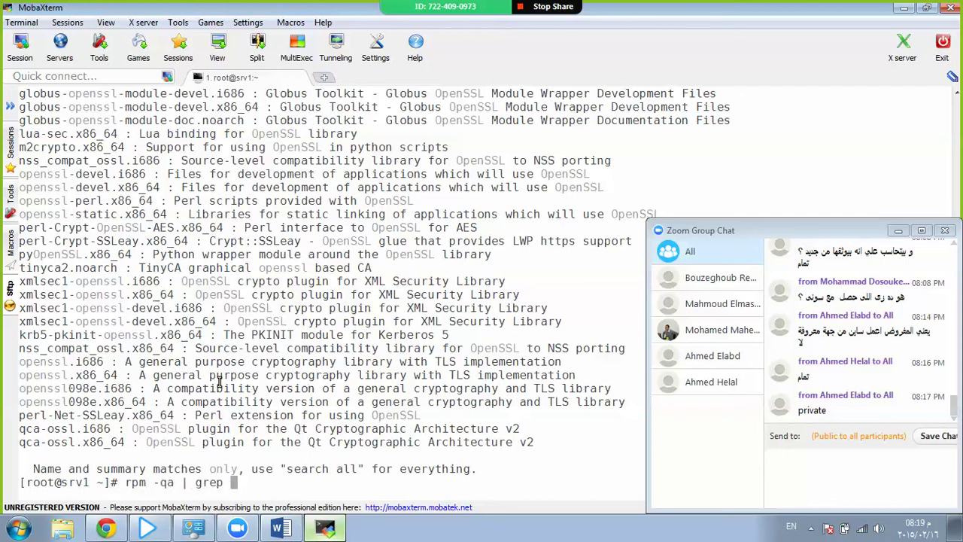
type("-i openssl")
key("Return")
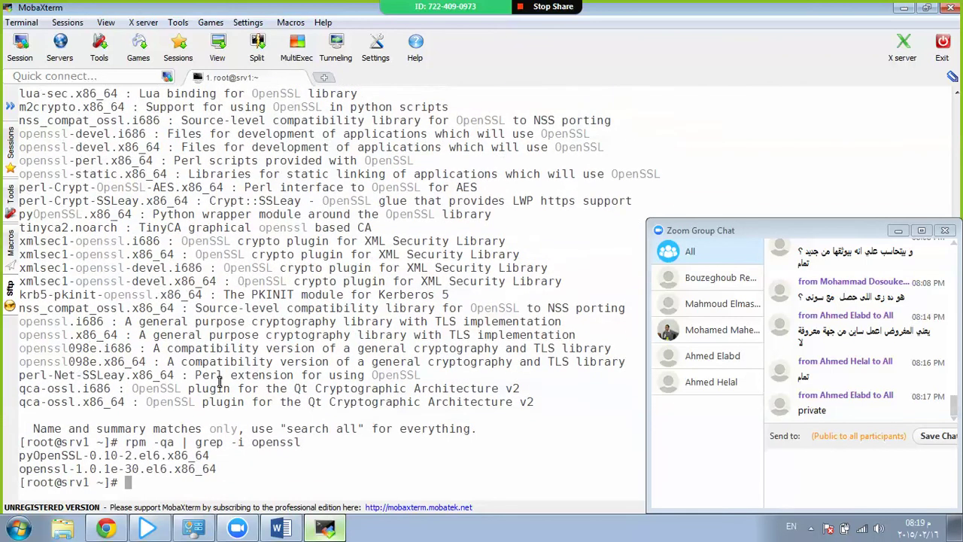
scroll(219, 382, "up", 5)
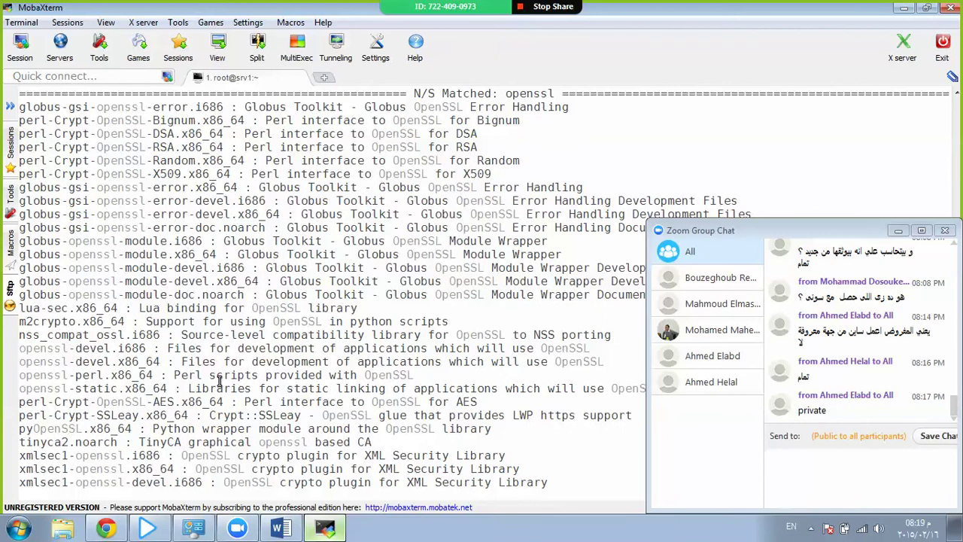
scroll(219, 382, "down", 5)
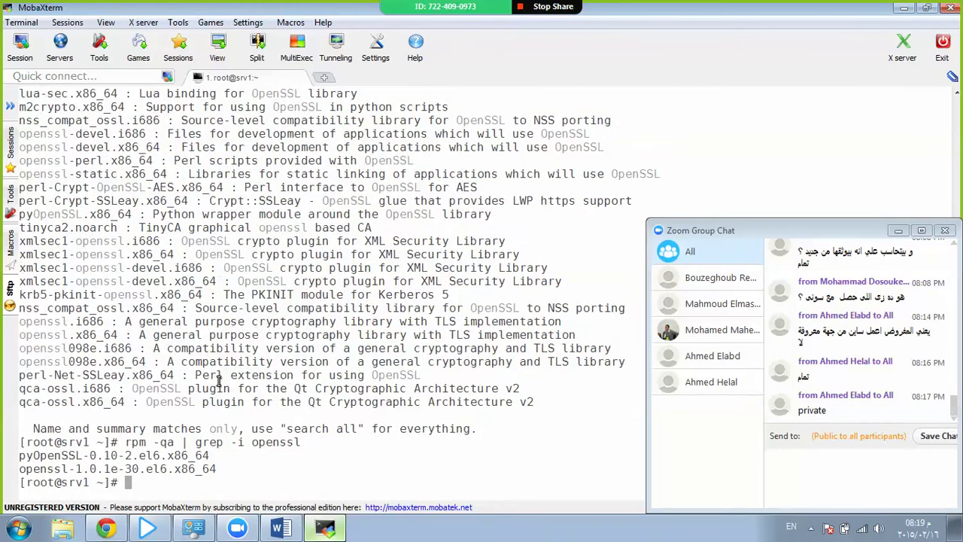
double_click(80, 308)
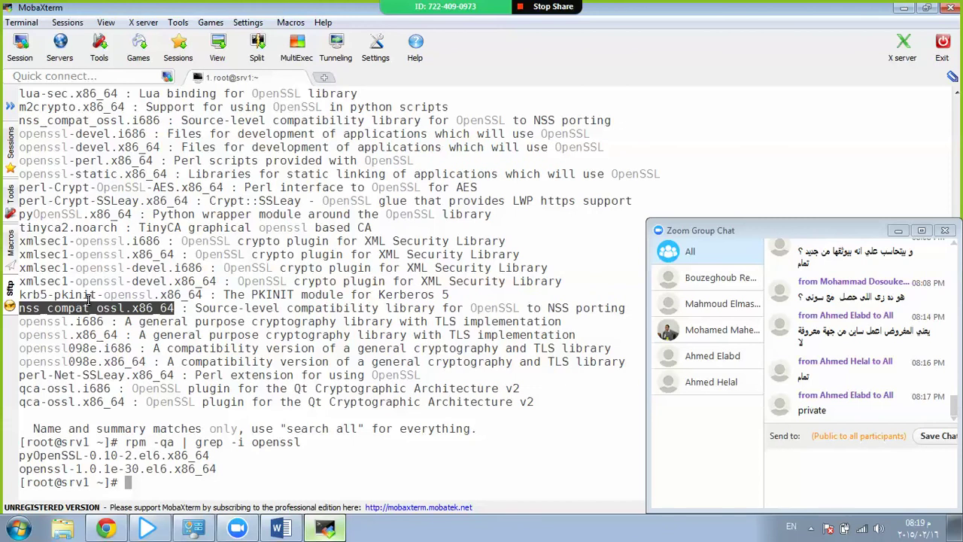
left_click(172, 216)
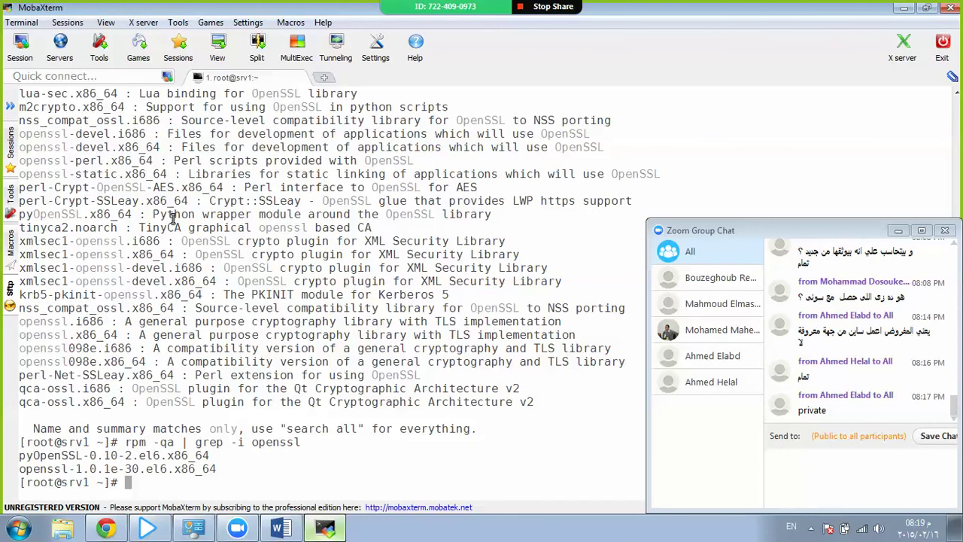
Connect Remote Desktop to 10.122.14.91 and log in to xrdp as root with the account password.
left_click(18, 529)
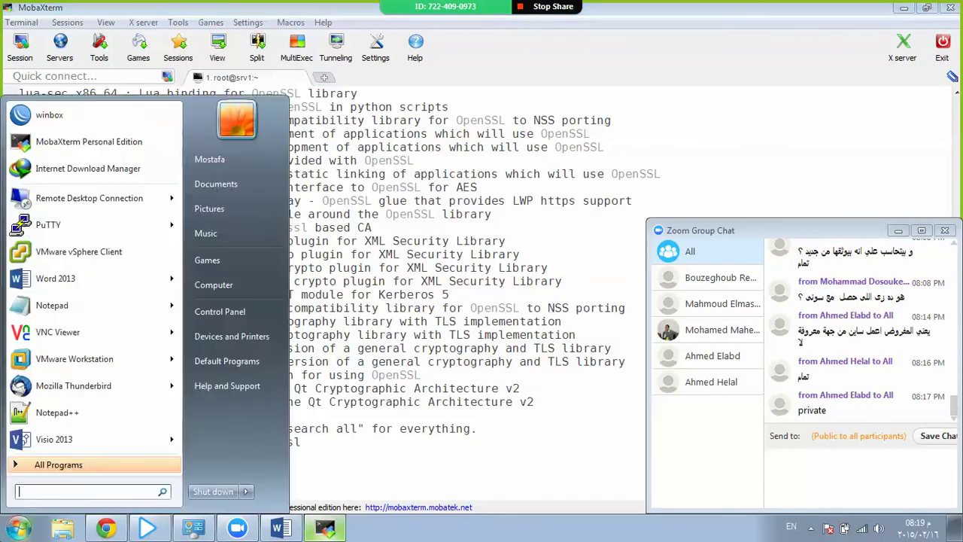
left_click(113, 200)
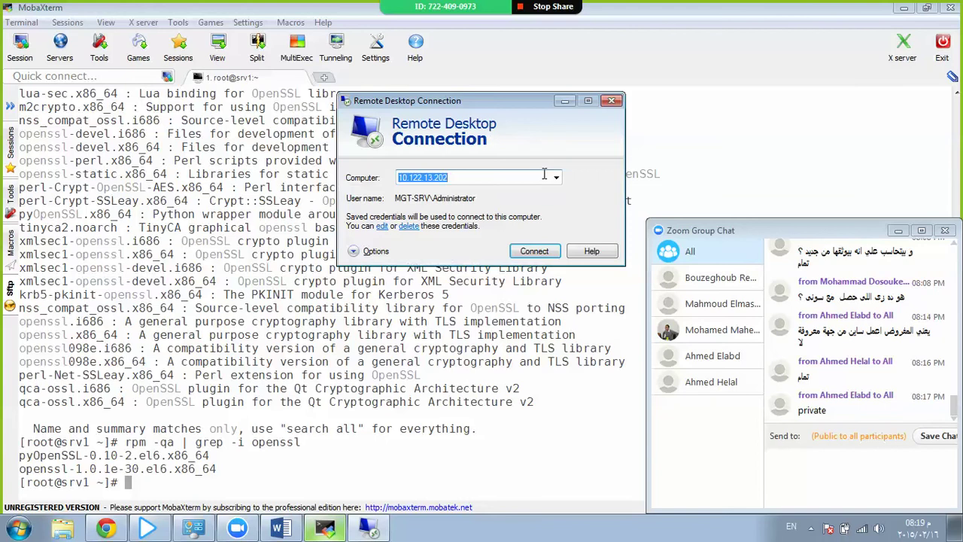
type("10.122.14")
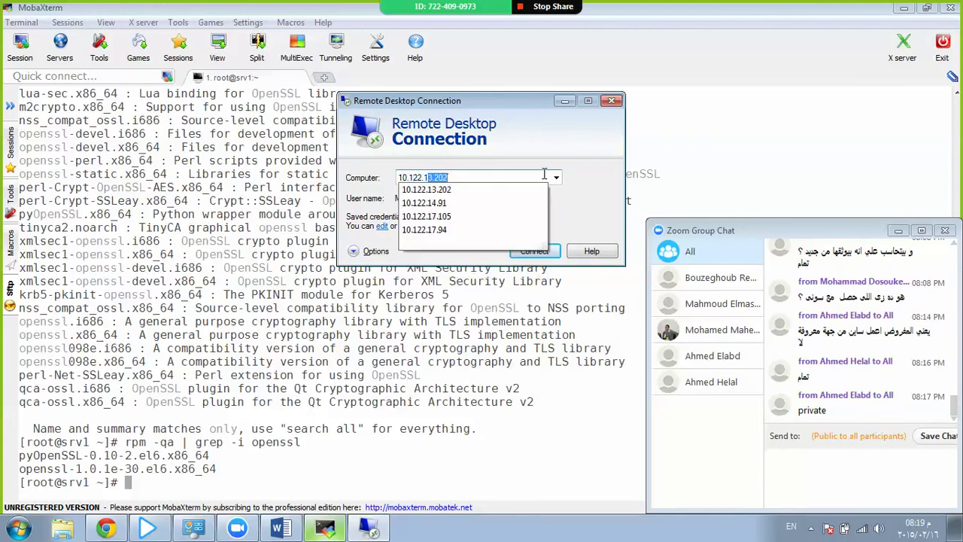
key("Return")
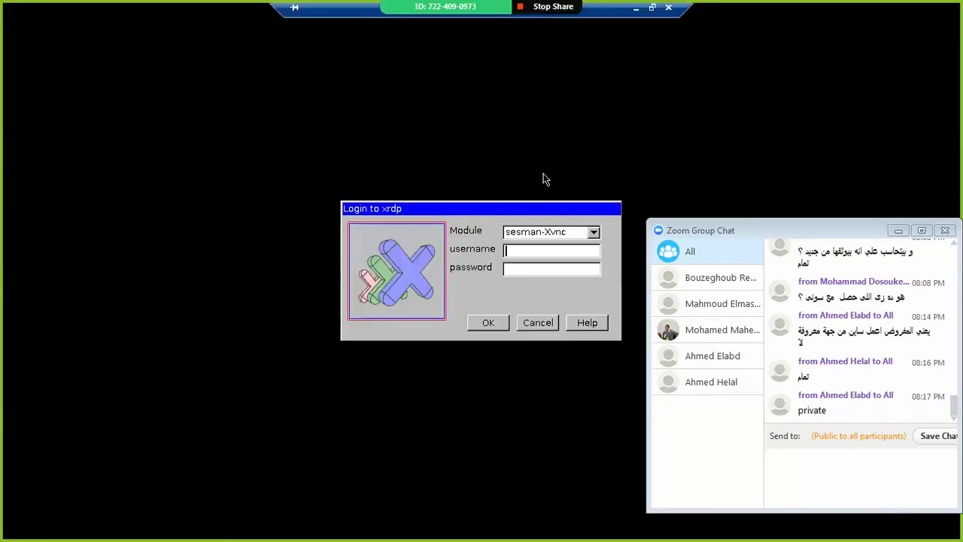
type("root")
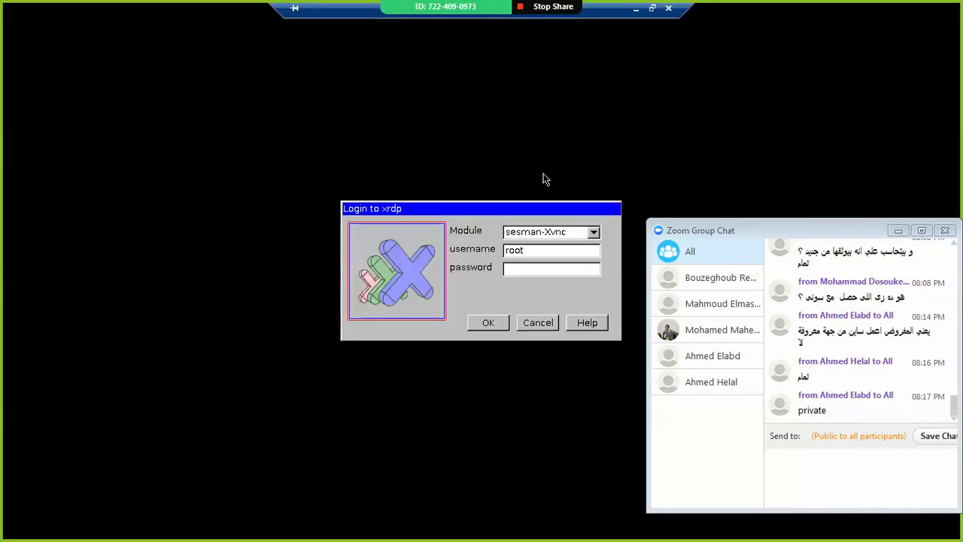
key("Tab")
type("*******")
key("Return")
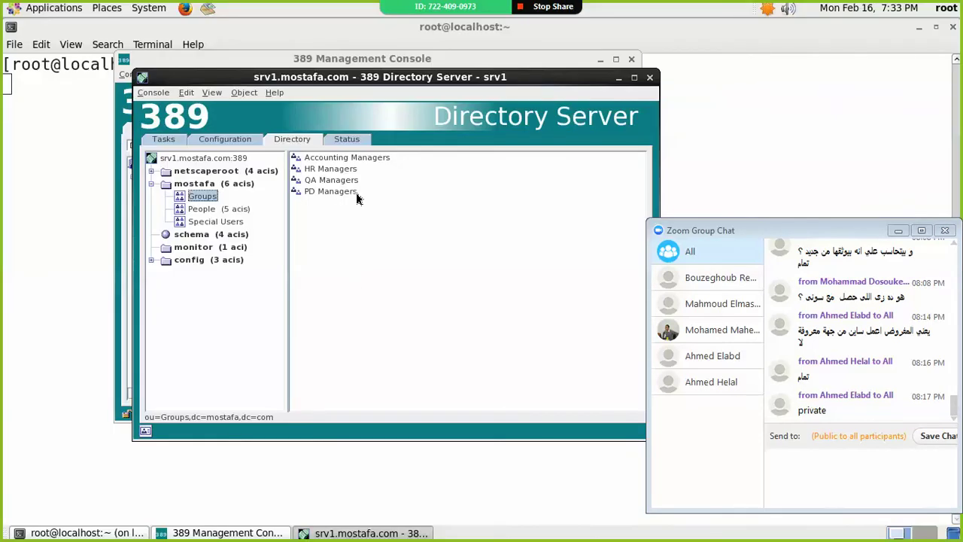
Stop 389-console in the remote terminal and run yum search openssl, reviewing the results.
left_click(38, 179)
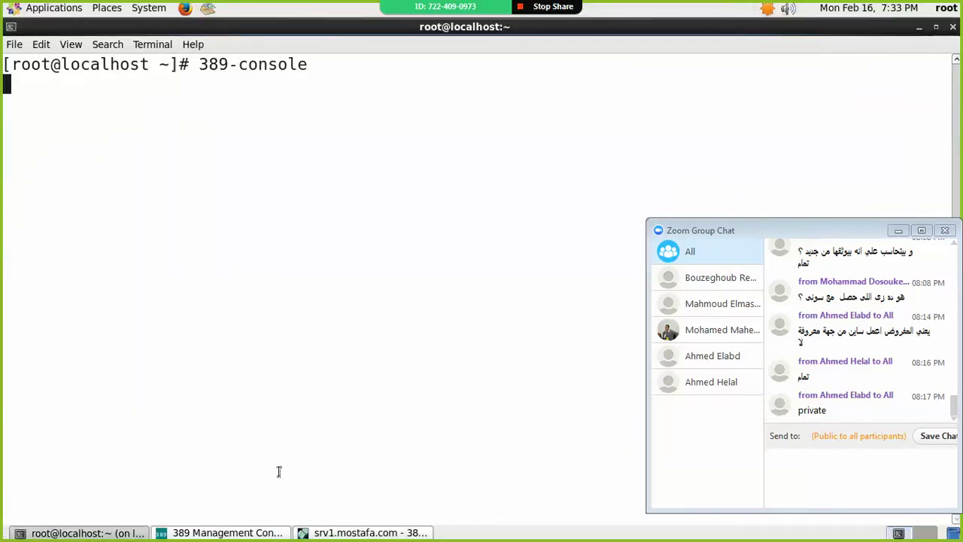
key("ctrl+c")
key("ctrl+c")
key("ctrl+c")
key("ctrl+c")
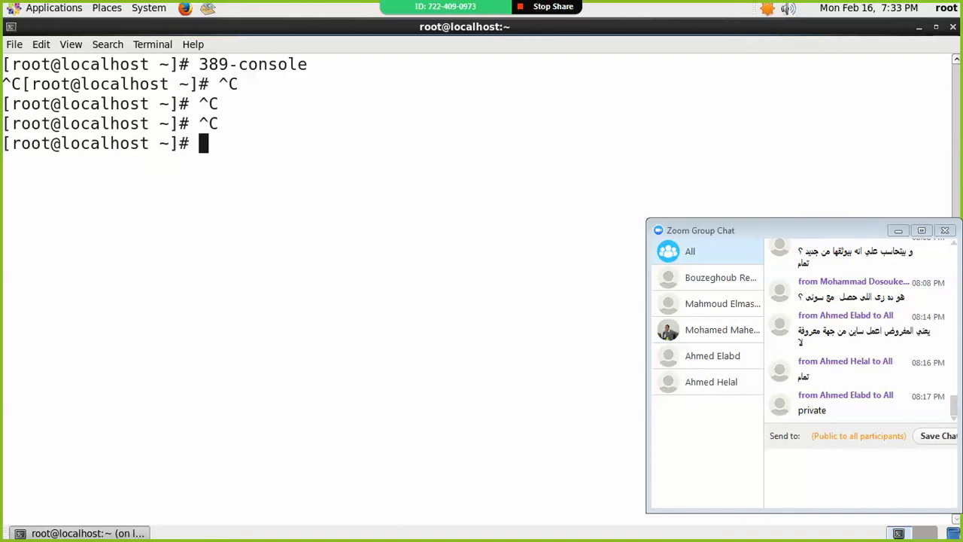
key("Return")
key("Return")
key("Return")
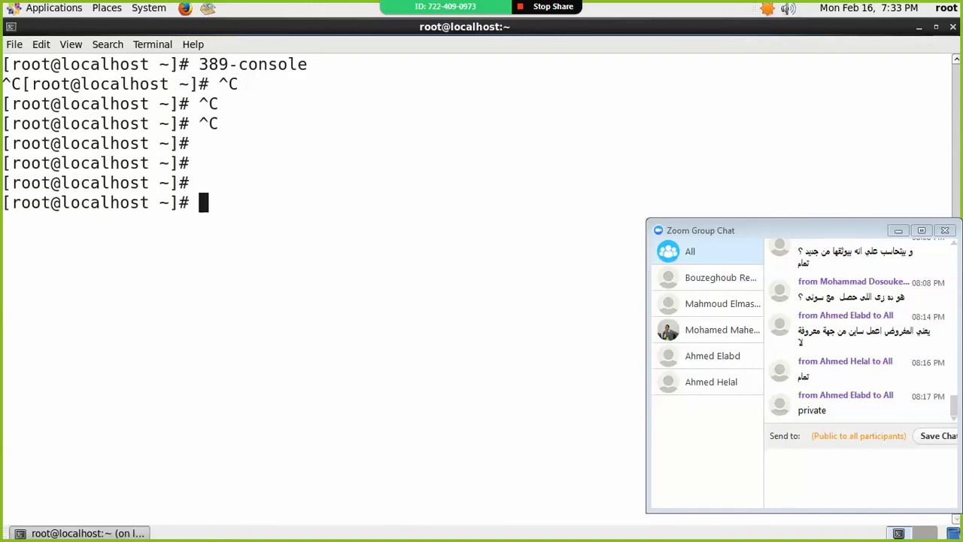
type("yum sea")
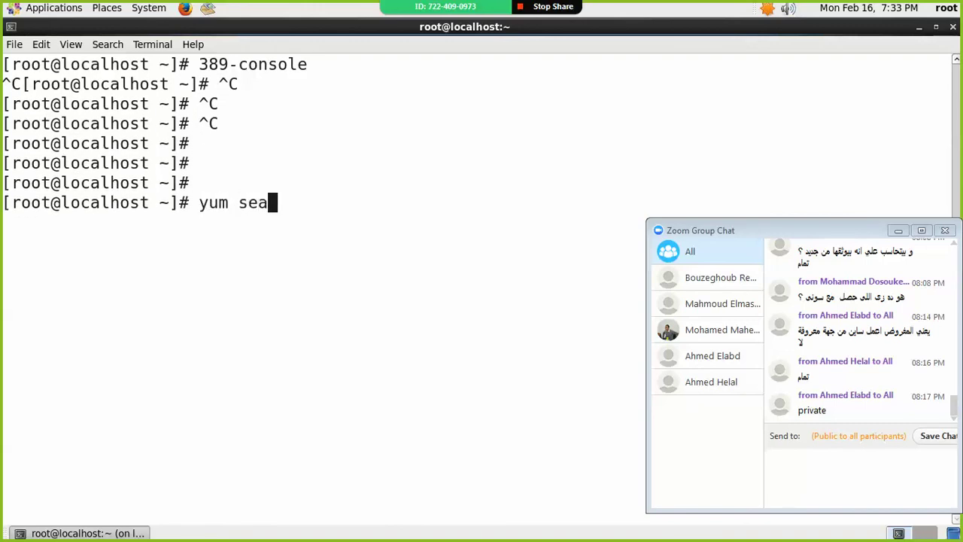
type("rch openssl")
key("Return")
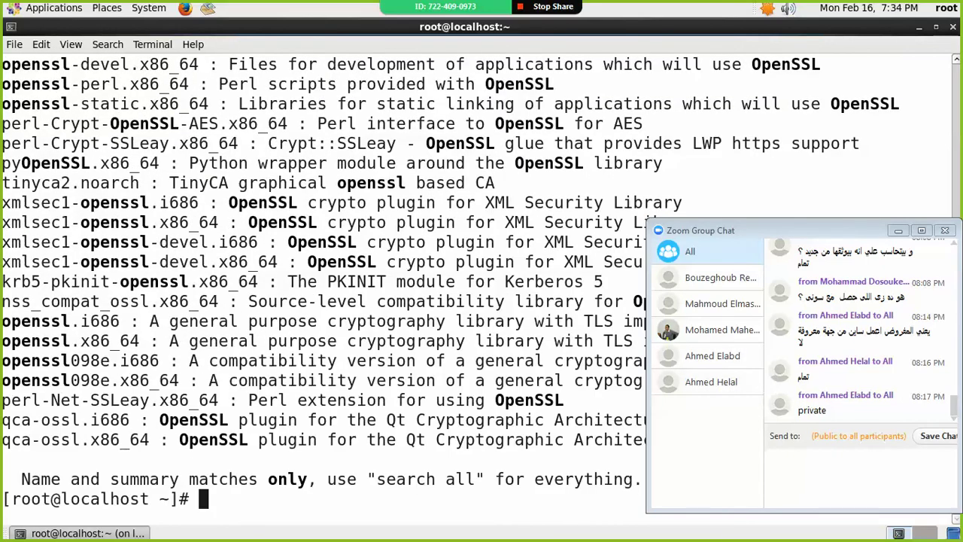
double_click(43, 164)
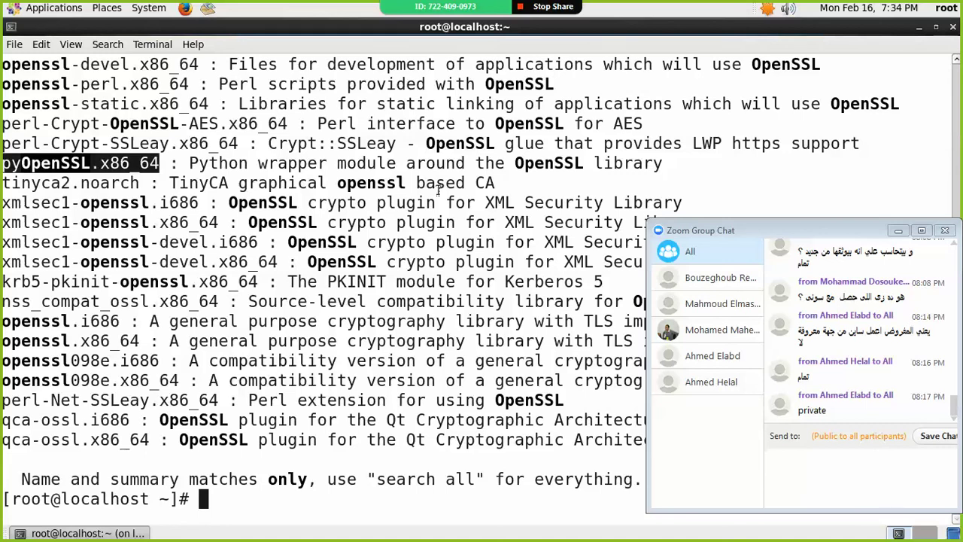
left_click(407, 173)
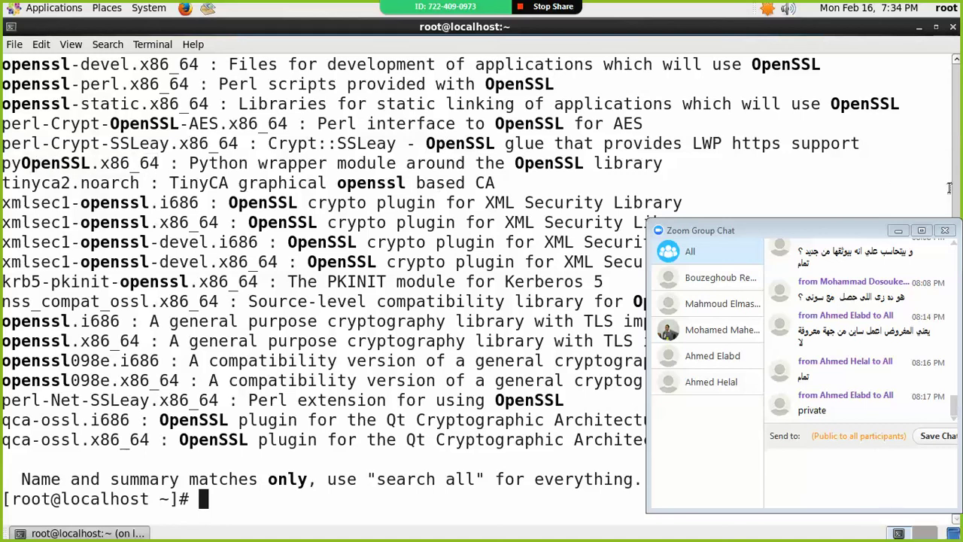
left_click(955, 60)
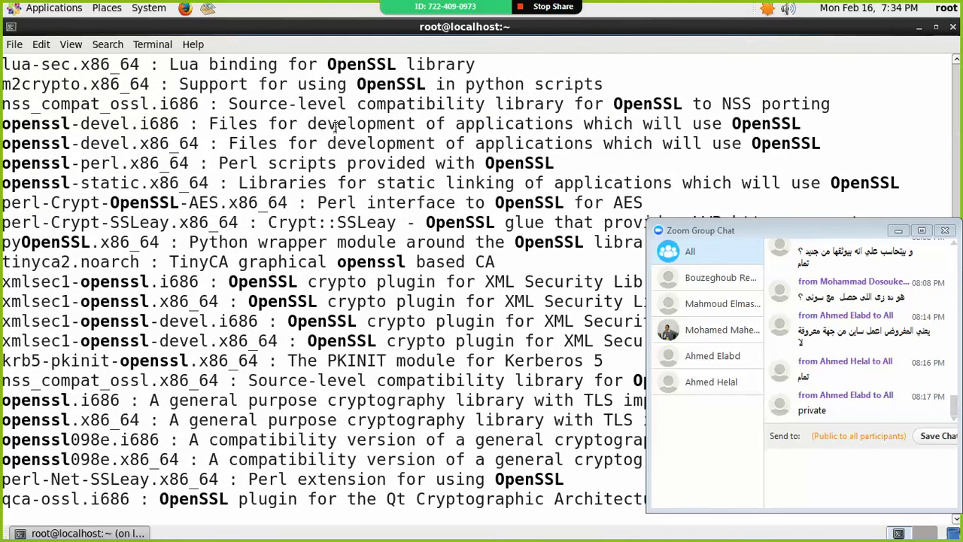
scroll(335, 127, "down", 3)
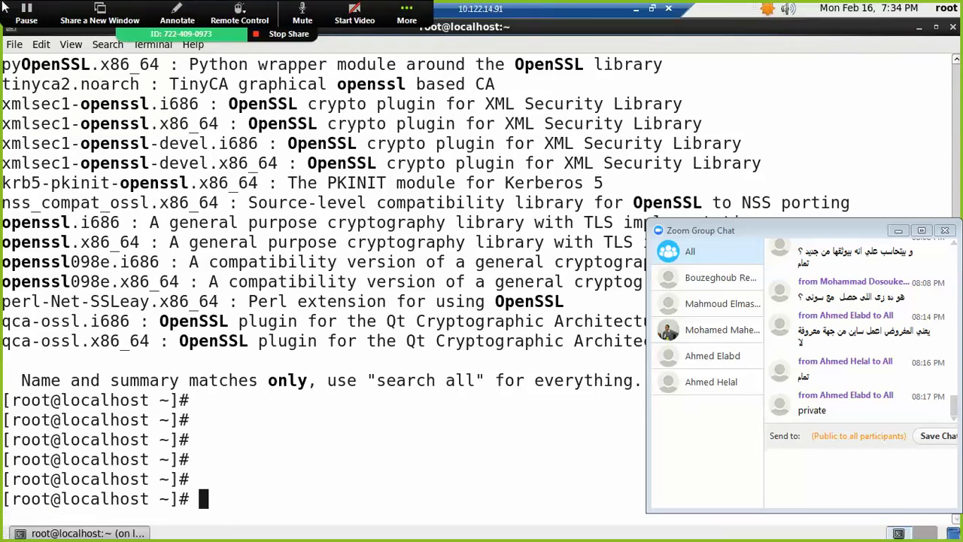
Disconnect the remote desktop session and close Remote Desktop Connection.
left_click(406, 15)
left_click(668, 8)
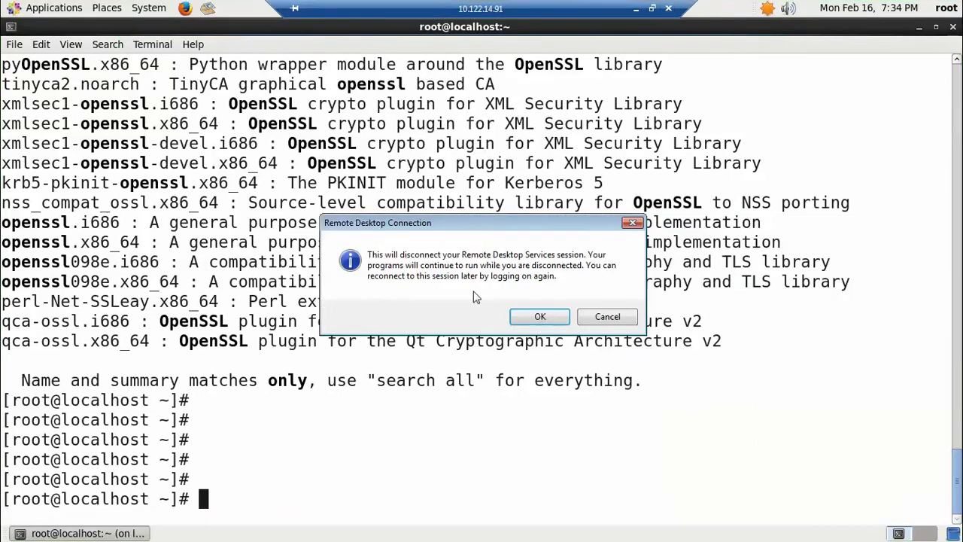
left_click(527, 316)
left_click(370, 530)
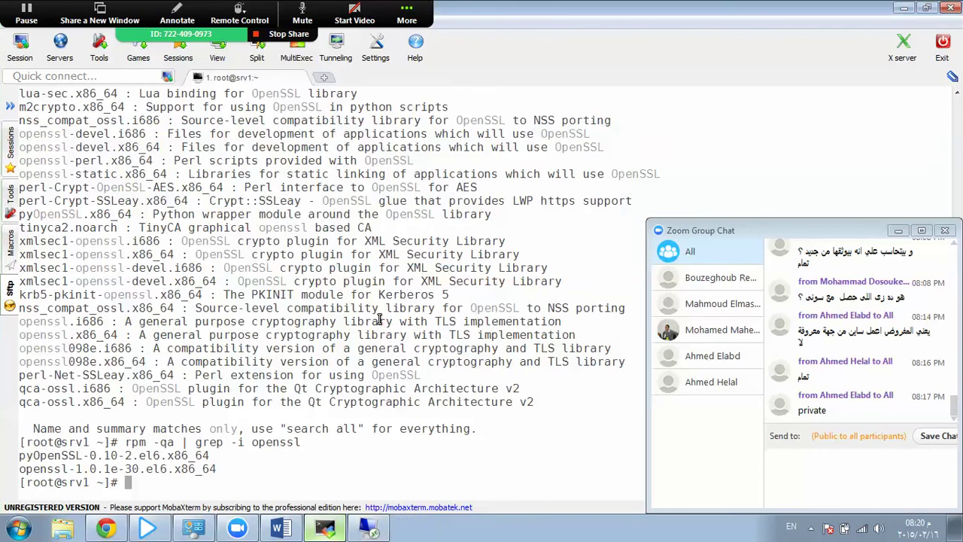
left_click(370, 531)
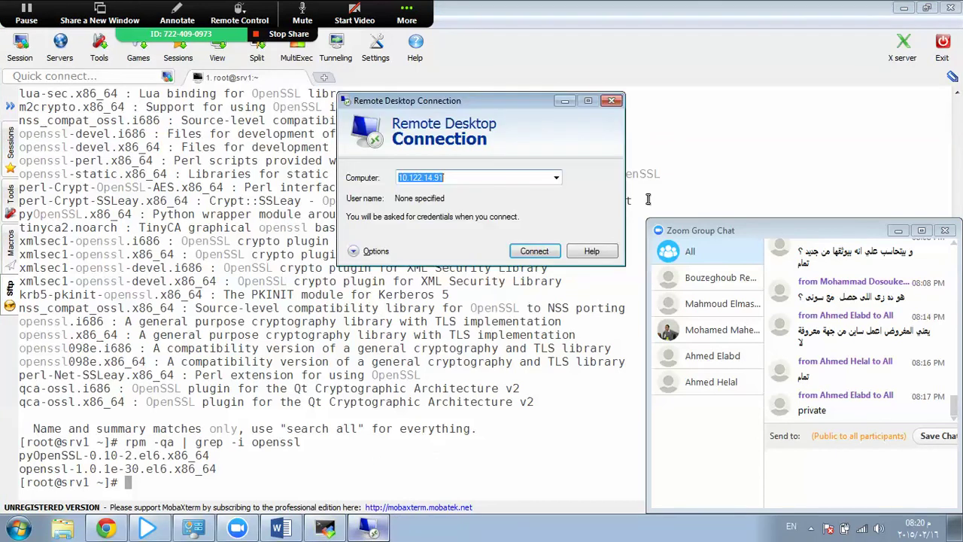
left_click(611, 101)
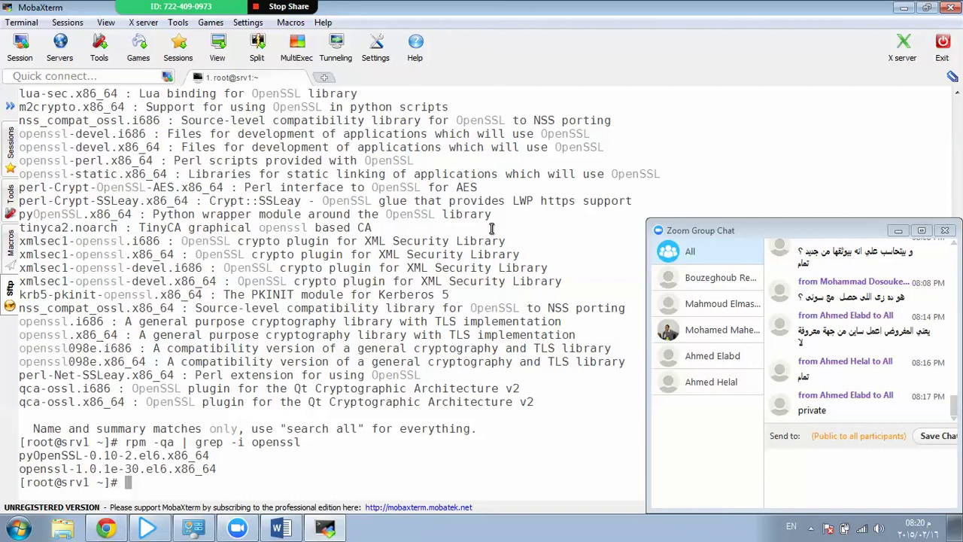
Start an openssl command in the MobaXterm shell, then erase it.
key("Return")
key("Return")
key("Return")
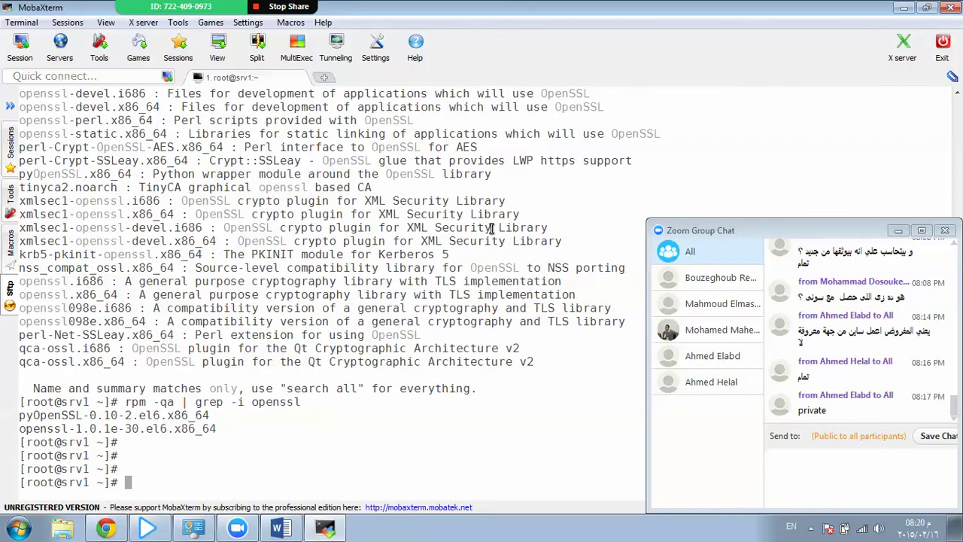
type("open")
key("Tab")
key("Tab")
key("Tab")
key("Tab")
type("ssl")
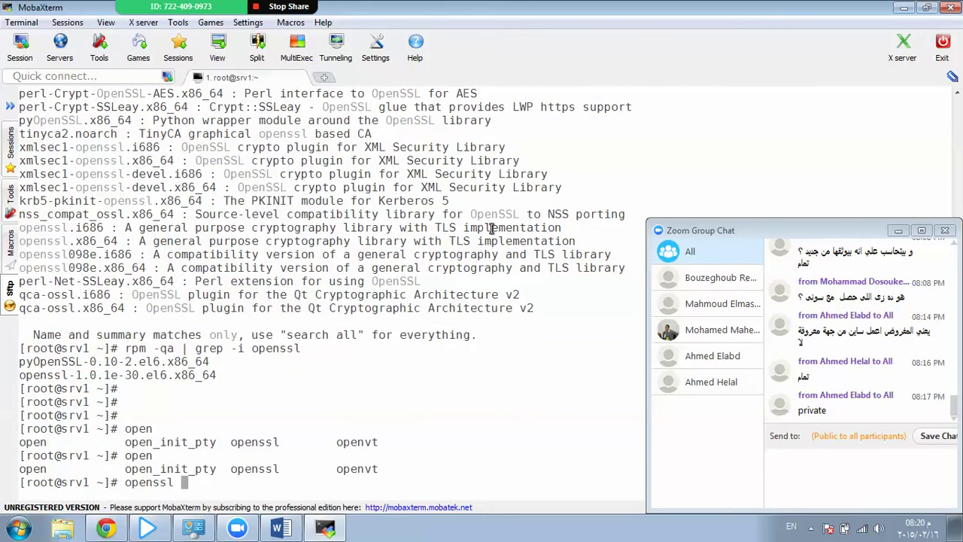
key("BackSpace")
key("BackSpace")
key("BackSpace")
key("BackSpace")
key("BackSpace")
key("BackSpace")
key("BackSpace")
key("BackSpace")
Preview /etc/openldap with Tab completion, then change into /etc/ssl and list it.
type("cd /etc/openldap/")
key("Tab")
key("Tab")
key("BackSpace")
key("BackSpace")
key("BackSpace")
key("BackSpace")
key("BackSpace")
key("BackSpace")
key("BackSpace")
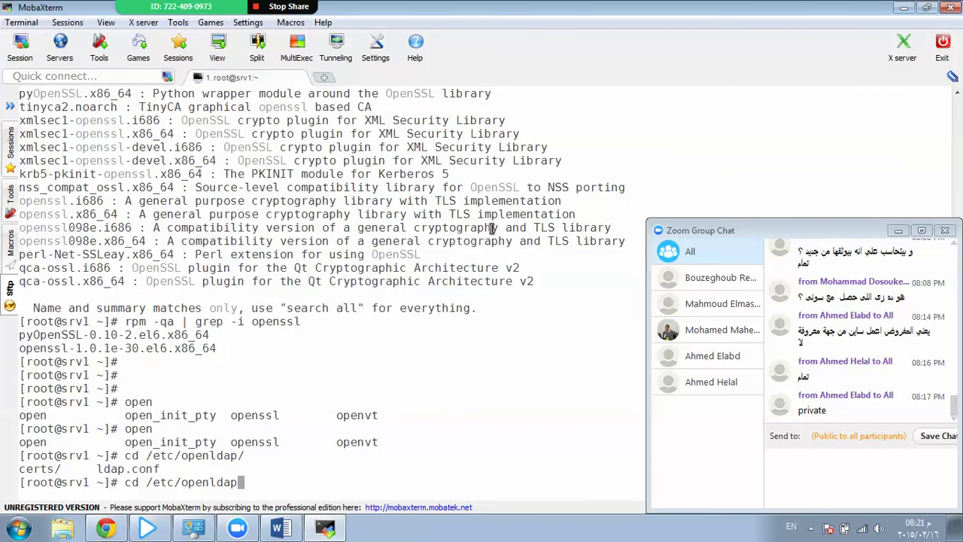
key("BackSpace")
key("BackSpace")
type("ss")
key("Tab")
key("Tab")
key("Tab")
key("Tab")
type("l")
key("Tab")
key("Tab")
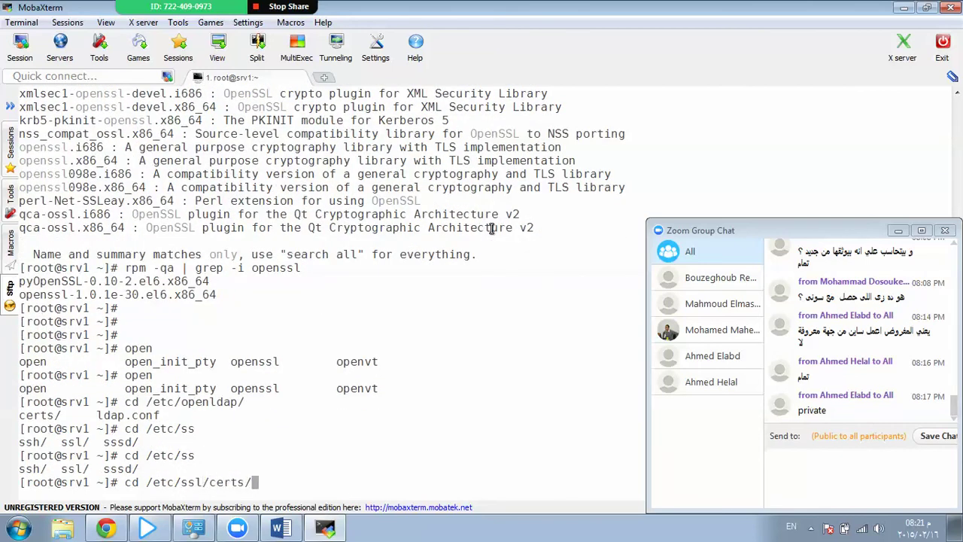
key("Tab")
key("Tab")
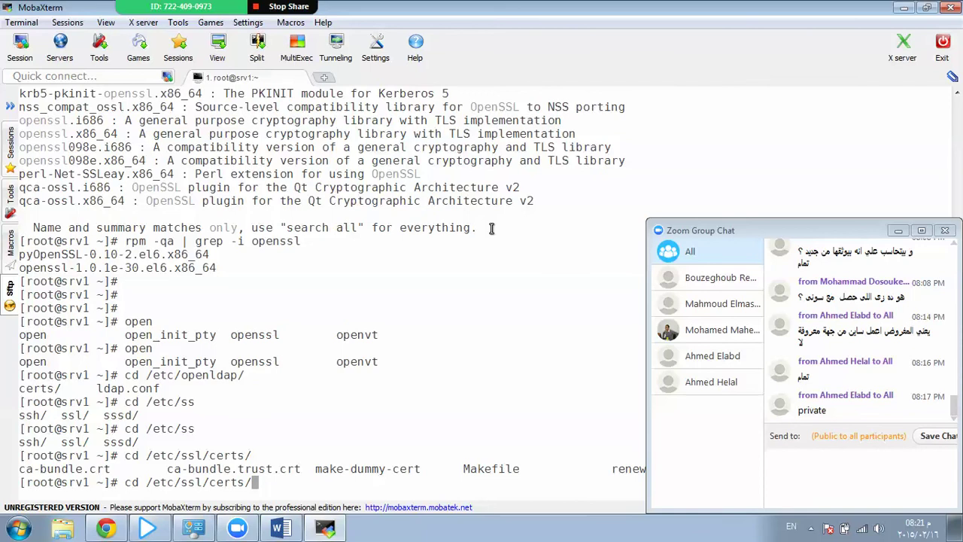
key("BackSpace")
key("BackSpace")
key("BackSpace")
key("BackSpace")
key("BackSpace")
key("BackSpace")
key("Return")
type("ls")
key("Return")
key("Return")
key("Return")
key("Return")
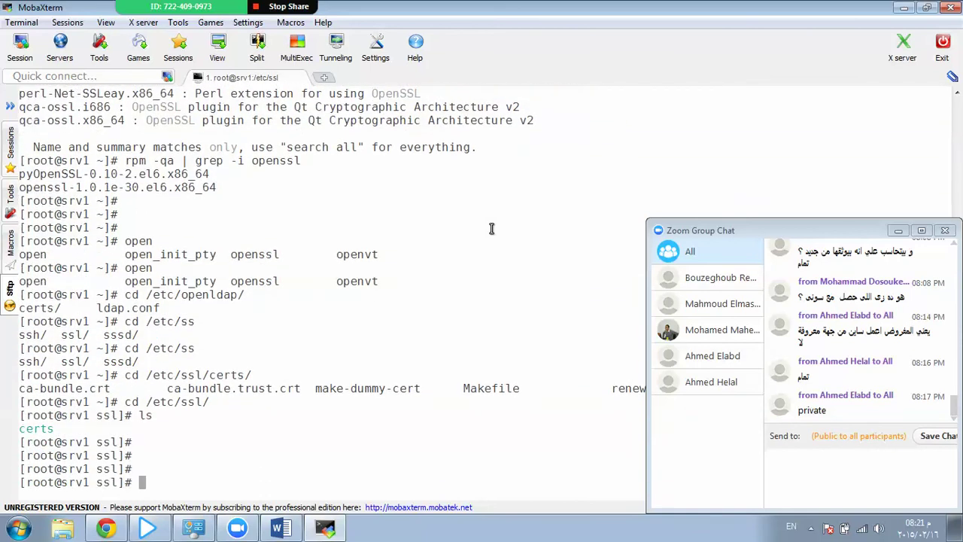
Scroll through the /etc/ssl listing, preview the /etc/pki folders, and clear the screen.
scroll(489, 228, "up", 4)
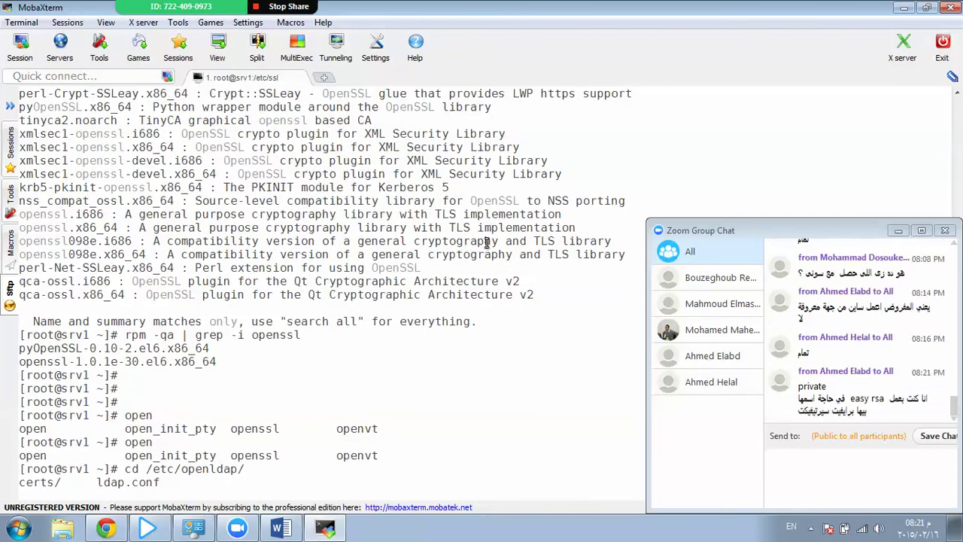
scroll(485, 240, "up", 1)
scroll(485, 241, "up", 2)
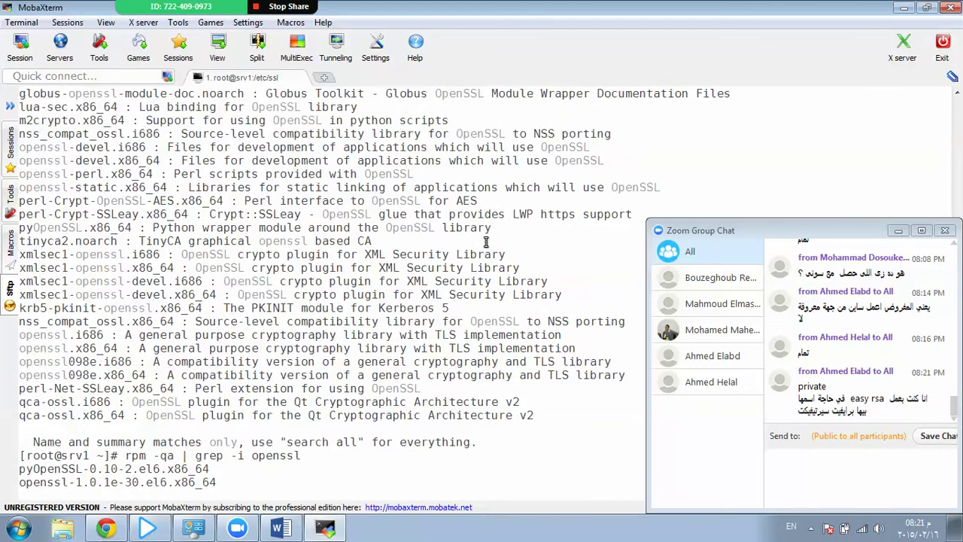
scroll(485, 241, "down", 5)
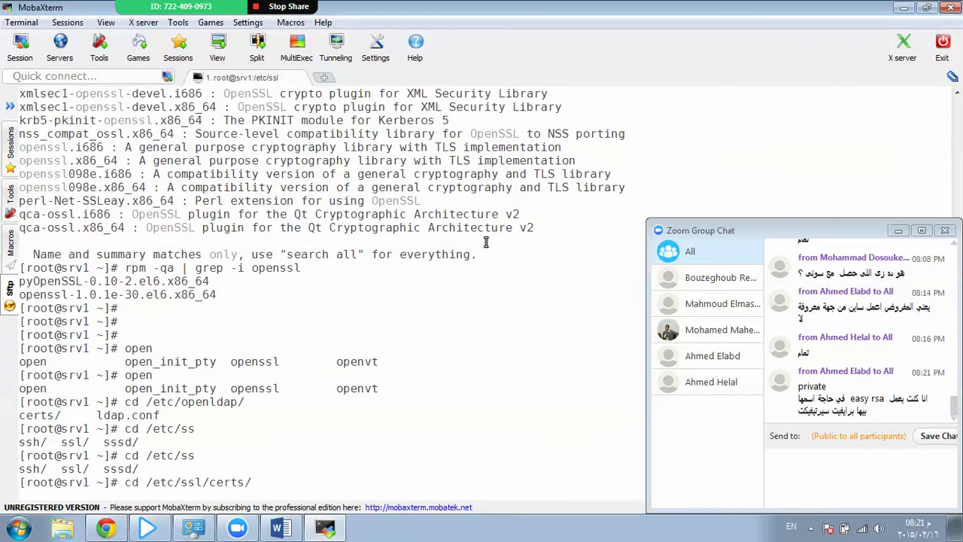
scroll(485, 241, "down", 2)
scroll(485, 241, "down", 1)
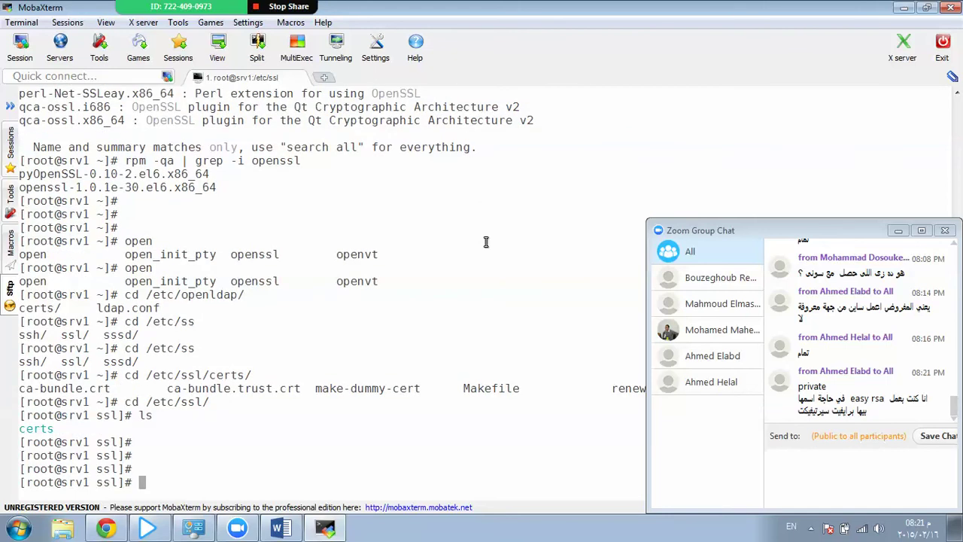
scroll(485, 241, "up", 10)
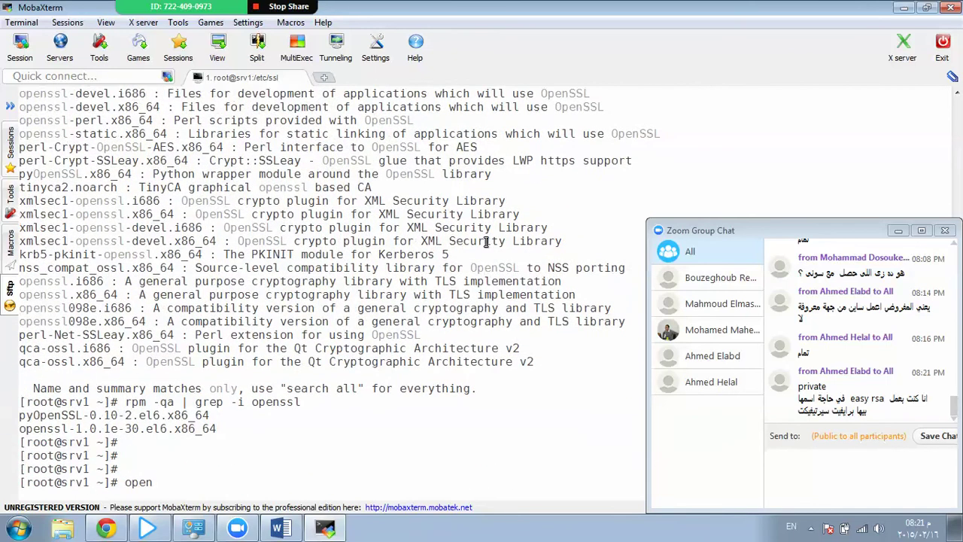
scroll(485, 241, "down", 9)
scroll(485, 241, "down", 2)
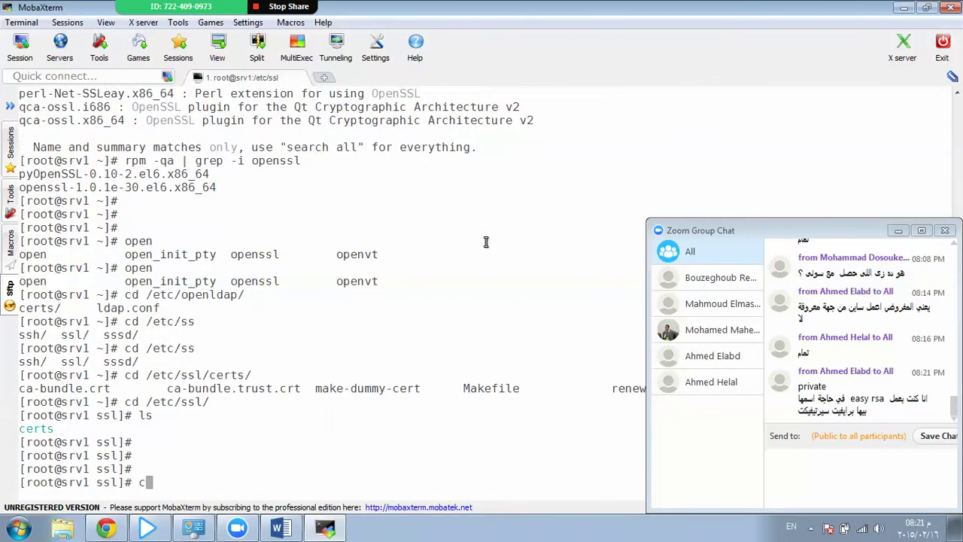
type("cd /etc/pki/")
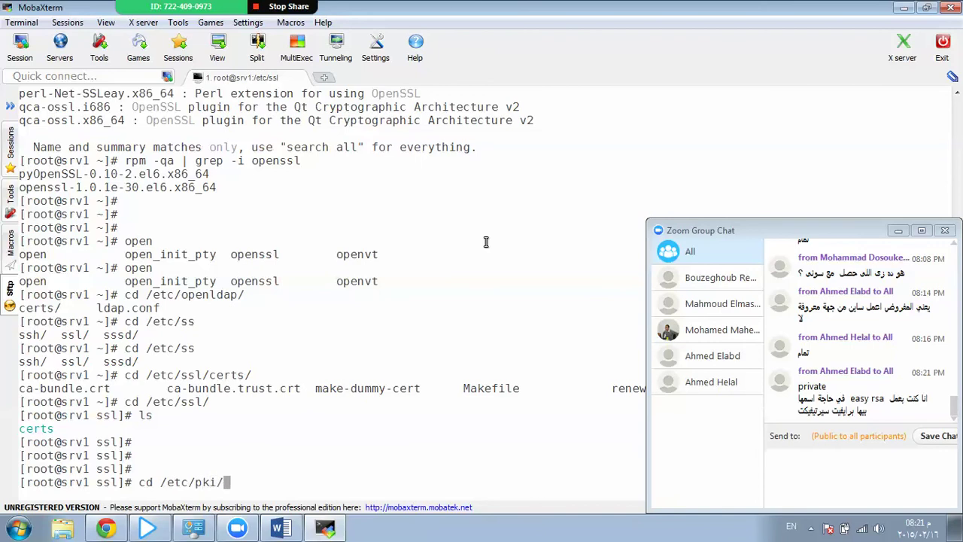
key("Tab")
key("Tab")
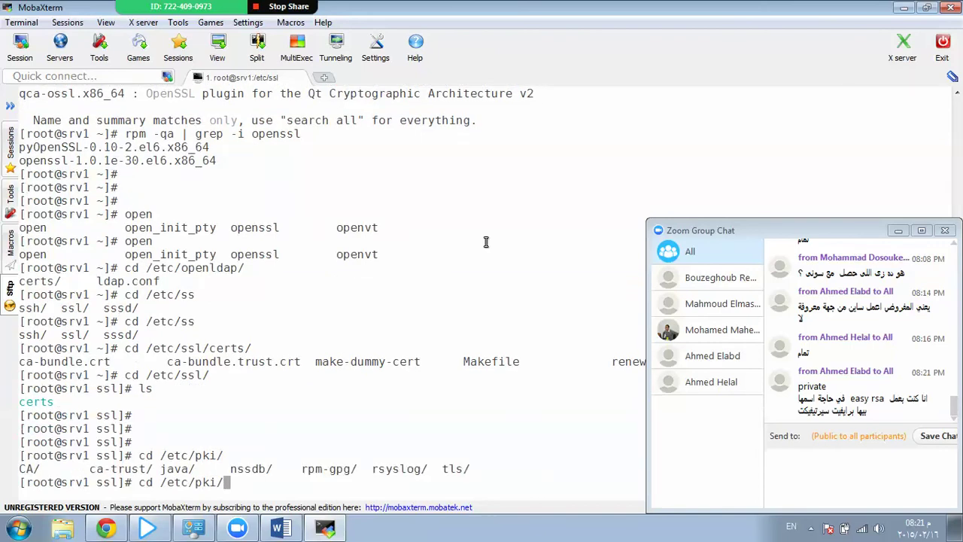
key("ctrl+l")
Change into /etc/pki and list its contents.
key("Return")
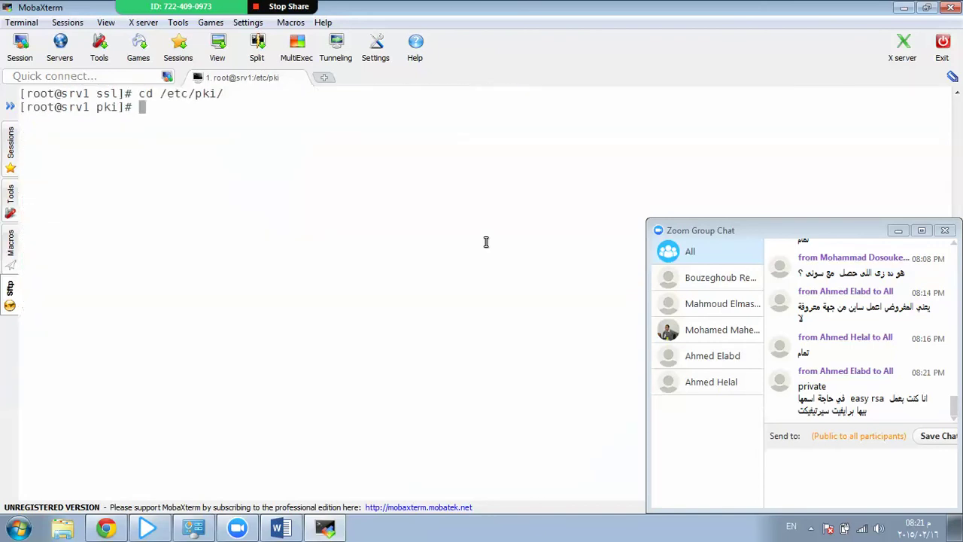
type("ls")
key("Return")
key("Return")
key("Return")
key("Return")
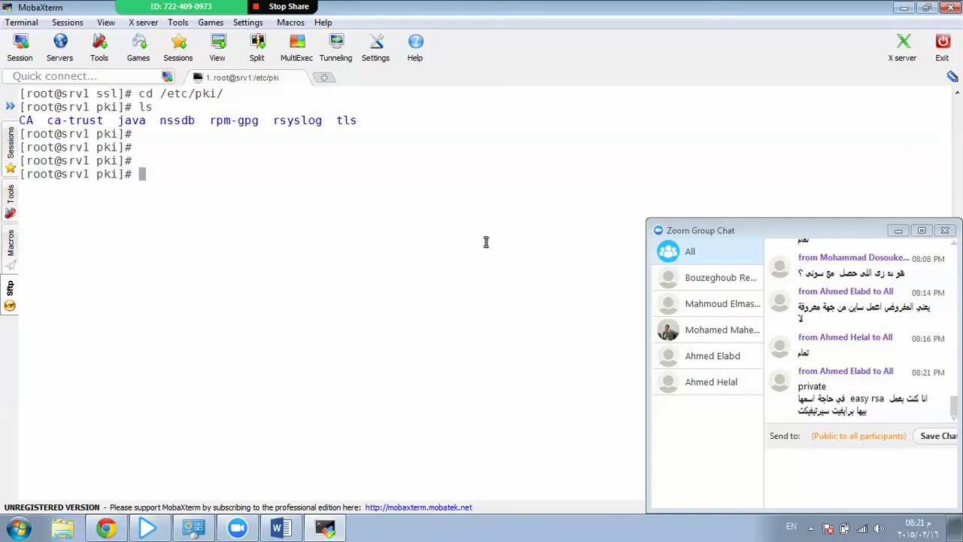
Open ca-trust/extracted/openssl/ca-bundle.trust.crt in less using Tab completion.
type("ls")
key("BackSpace")
type("ss c")
key("Tab")
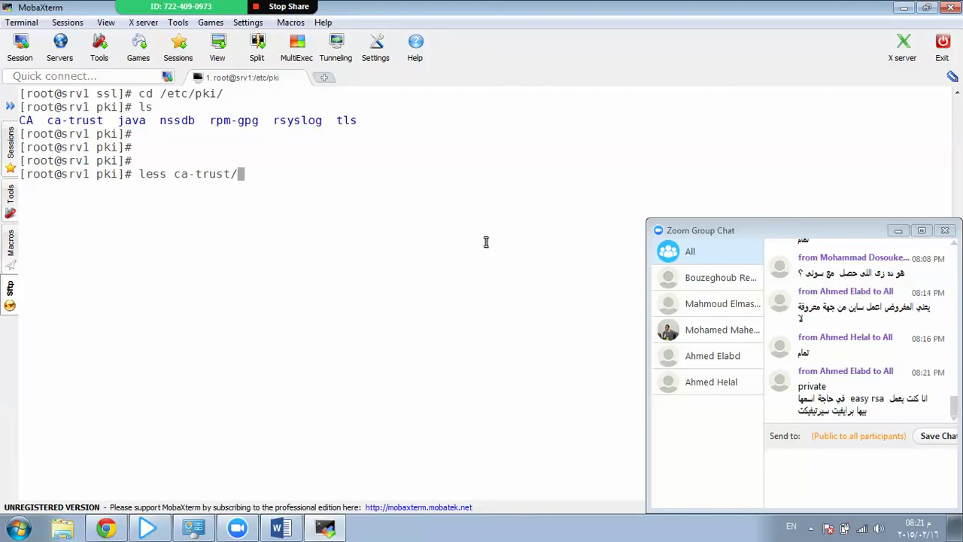
key("Tab")
key("Tab")
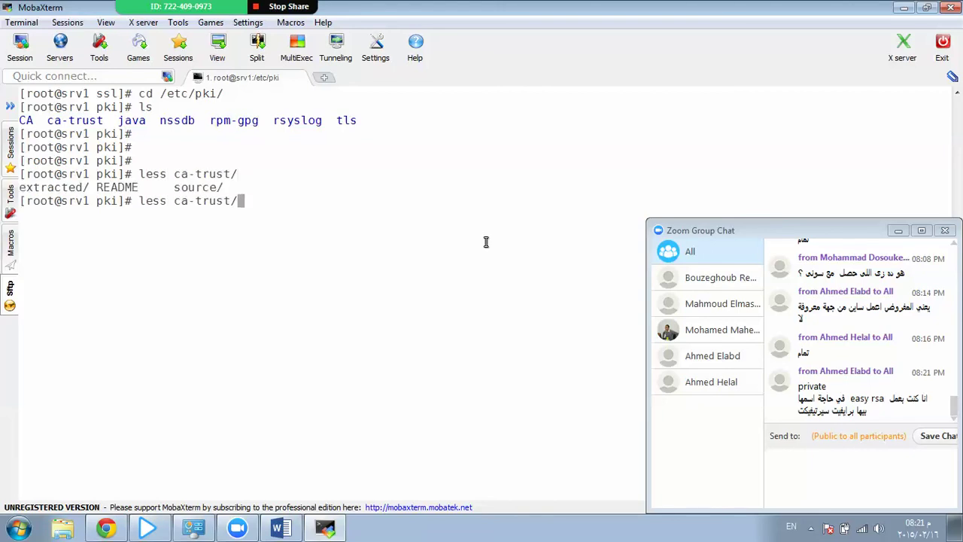
type("ex")
key("Tab")
key("Tab")
key("Tab")
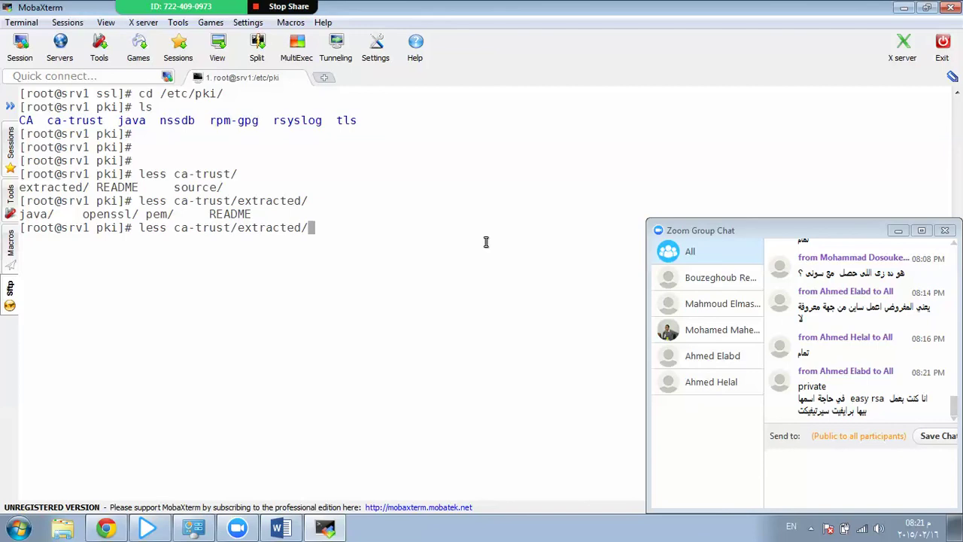
type("o")
key("Tab")
key("Tab")
key("Tab")
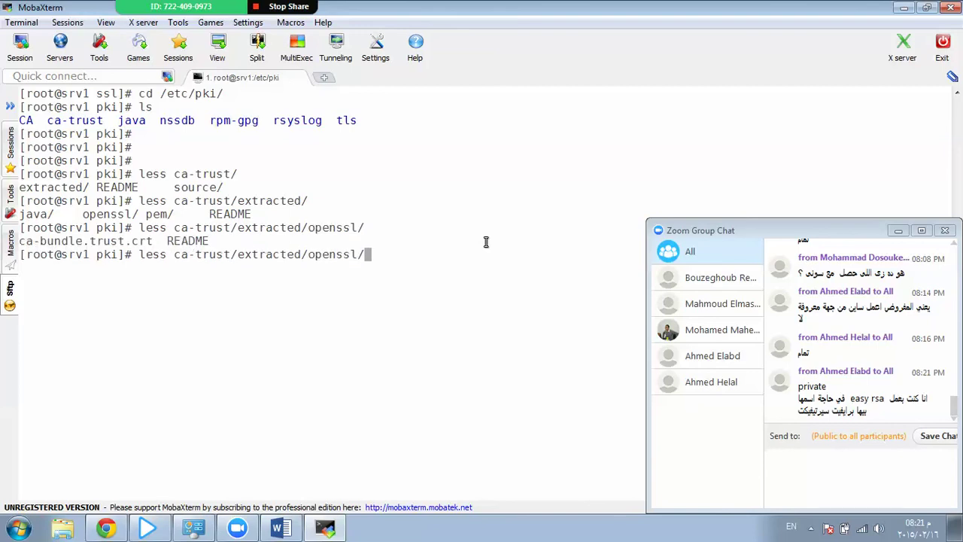
type("ca")
key("Tab")
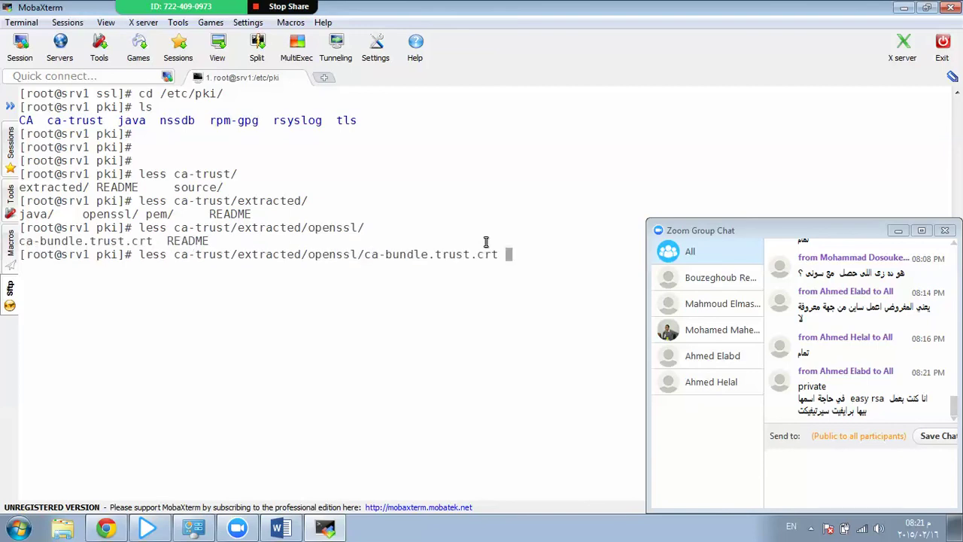
key("Return")
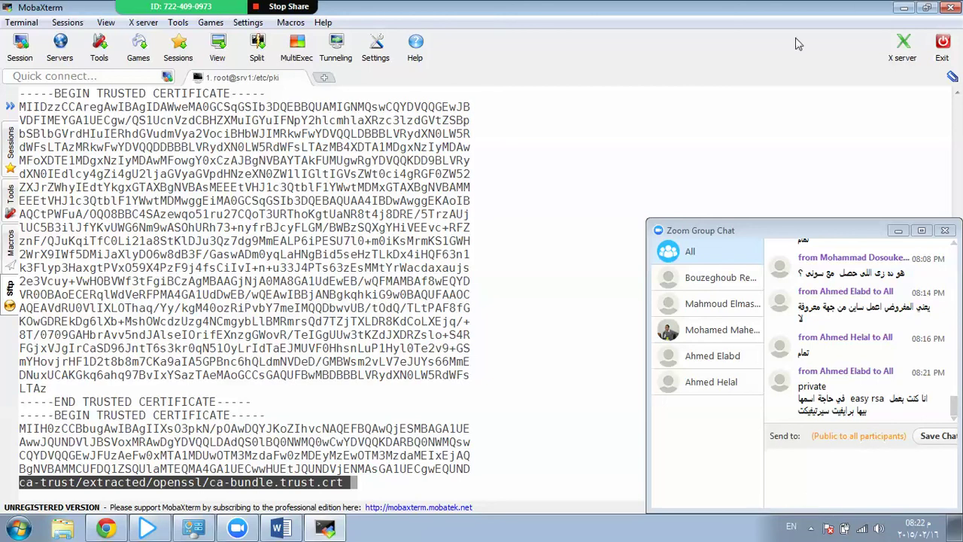
Scroll through the trusted certificate blocks in ca-bundle.trust.crt, then quit less.
scroll(489, 278, "down", 15)
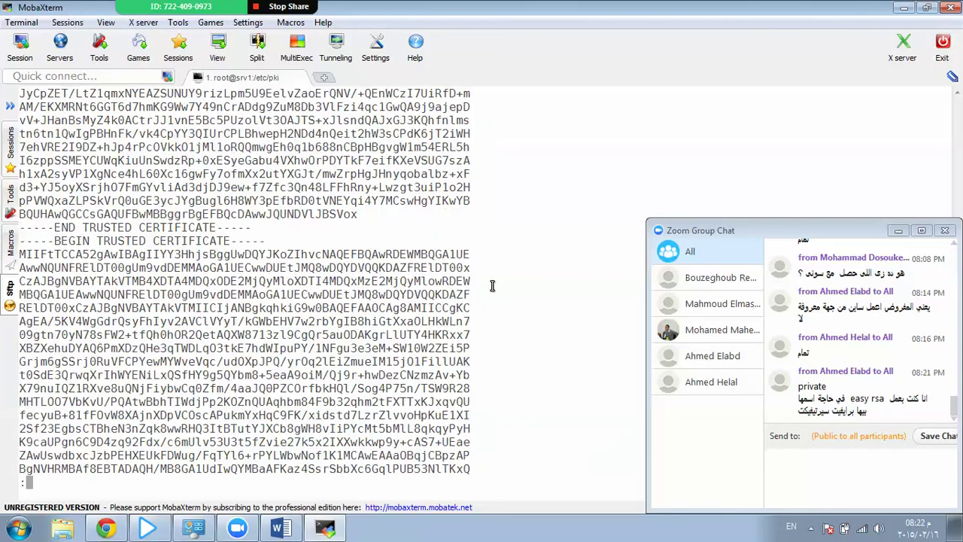
scroll(492, 285, "down", 20)
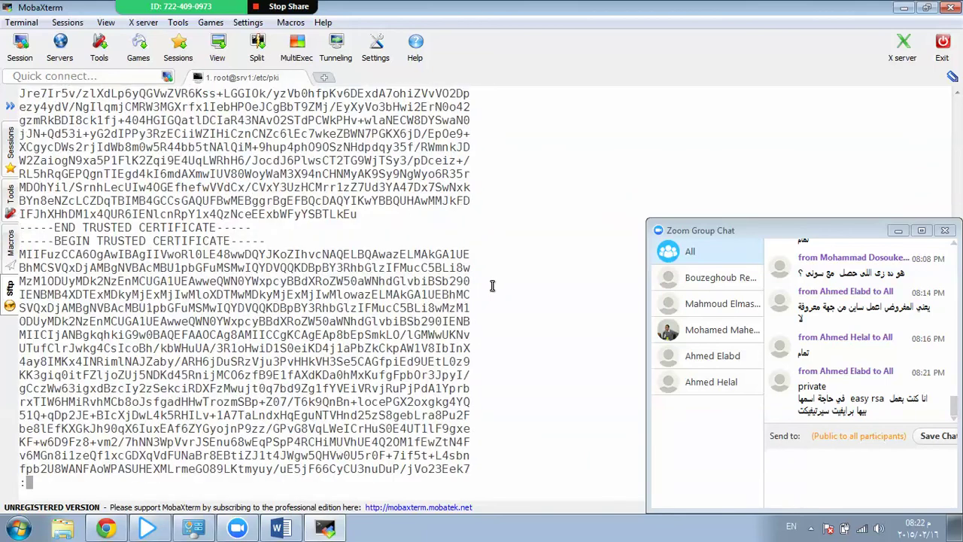
scroll(492, 286, "down", 15)
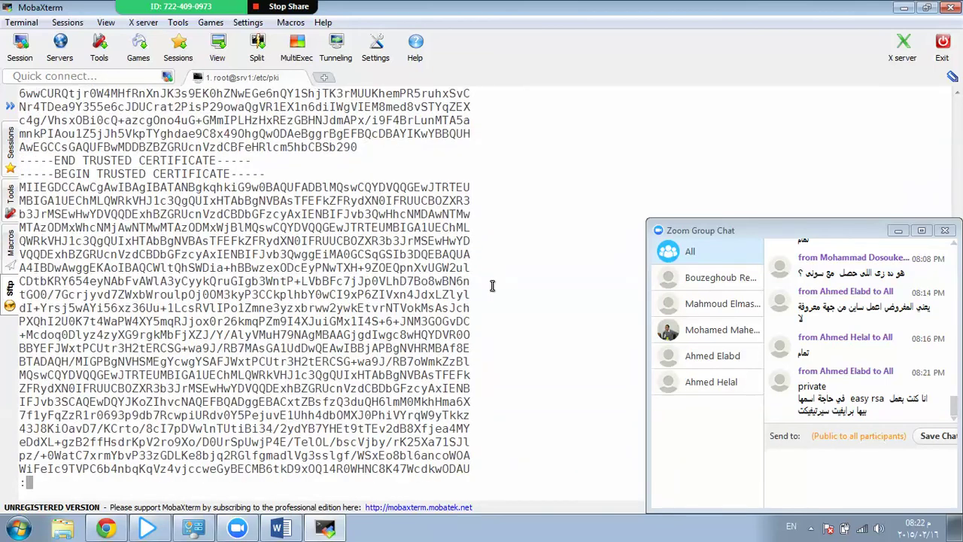
scroll(347, 385, "down", 15)
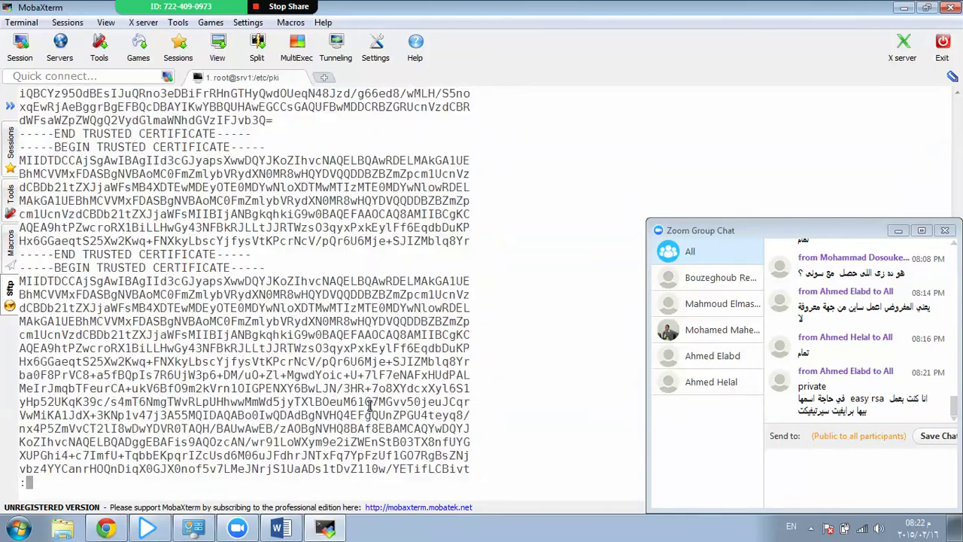
scroll(370, 406, "down", 15)
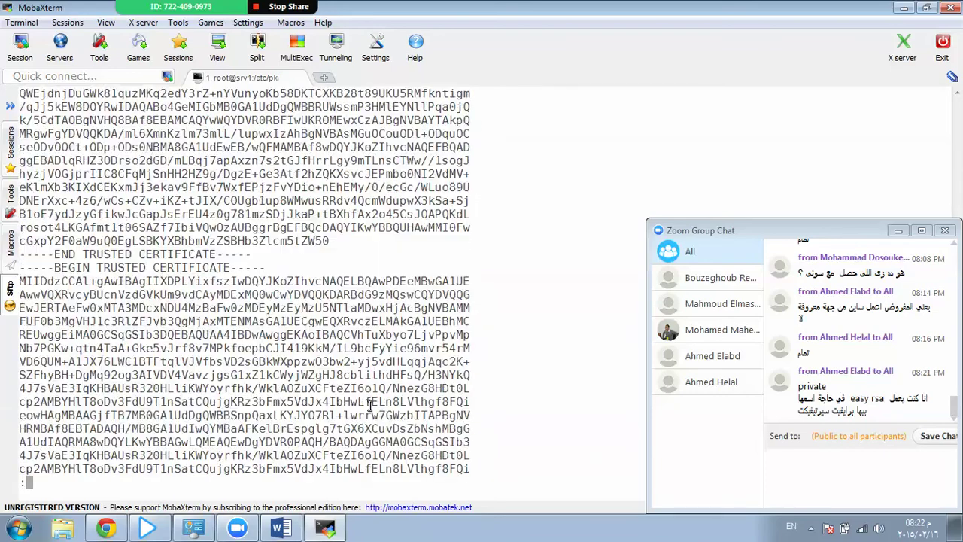
scroll(369, 406, "down", 15)
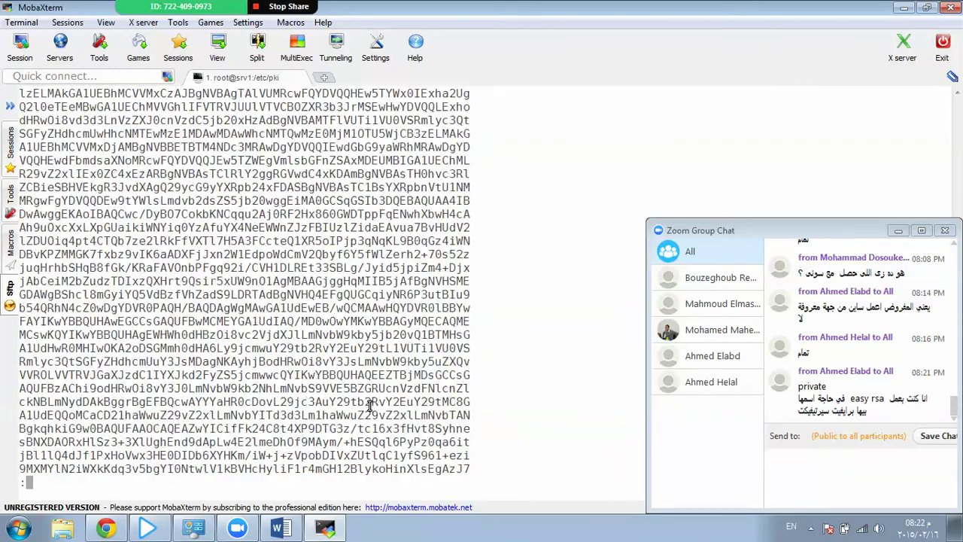
key("q")
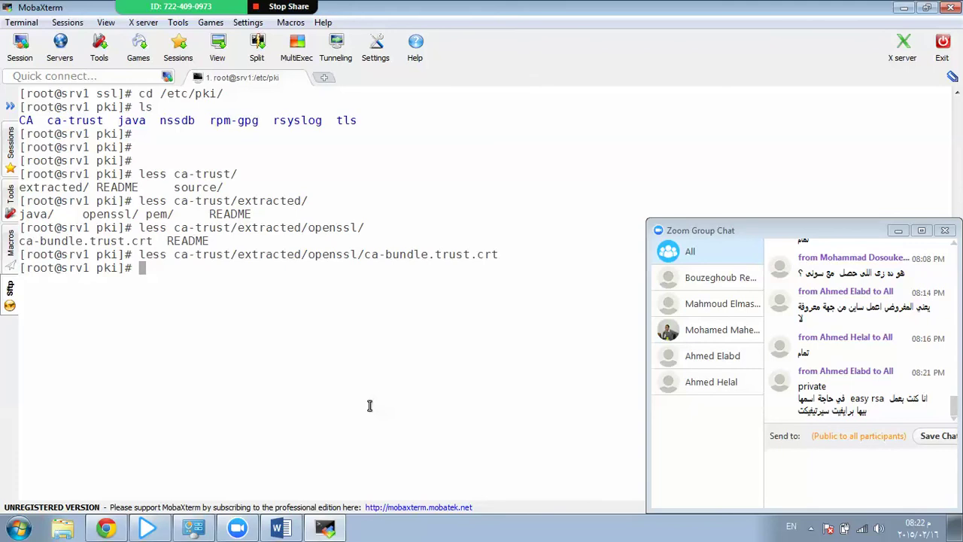
Change into the CA directory with Tab completion and list its contents.
type("cd C")
key("Tab")
key("Tab")
key("Tab")
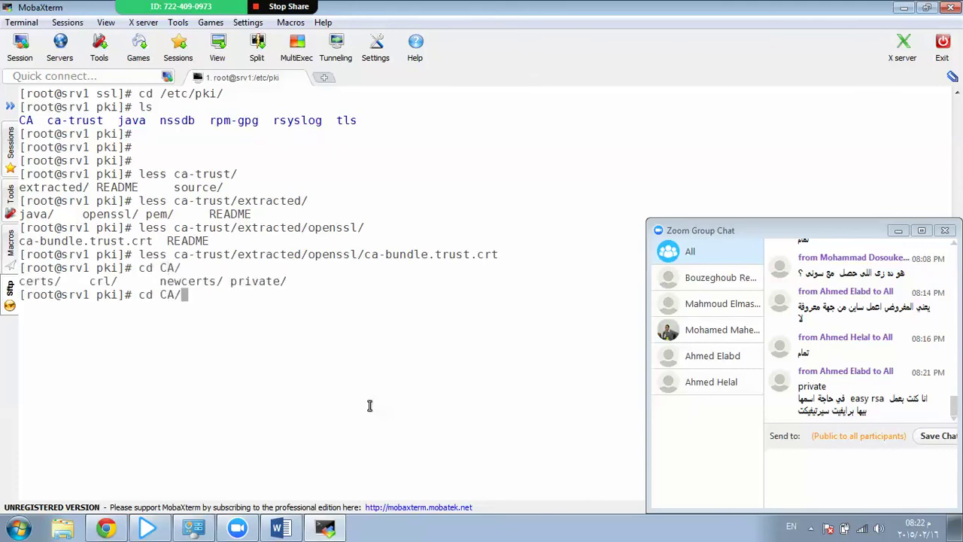
key("Return")
type("ls")
key("Return")
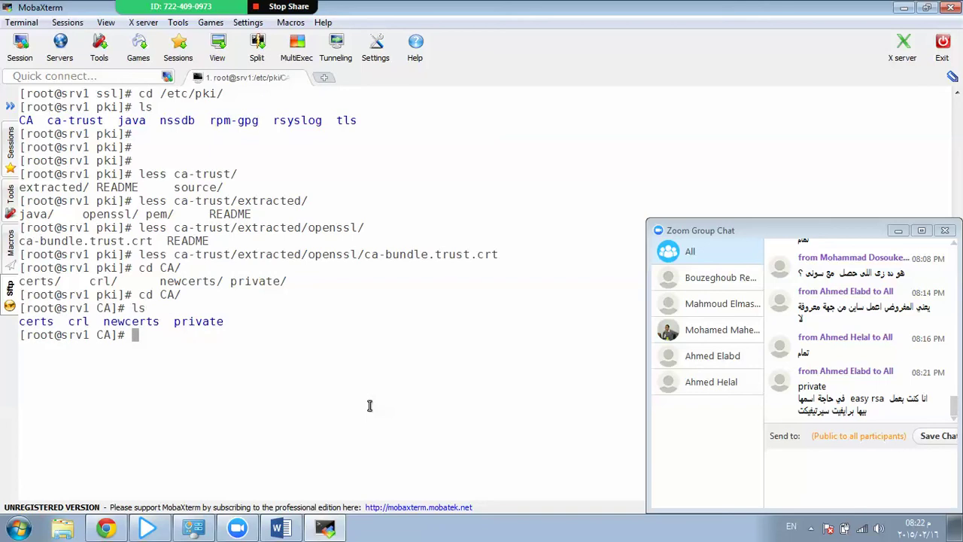
Draft listings of the certs, crl, newcerts and private subfolders, then clear the command.
type("ls certs/")
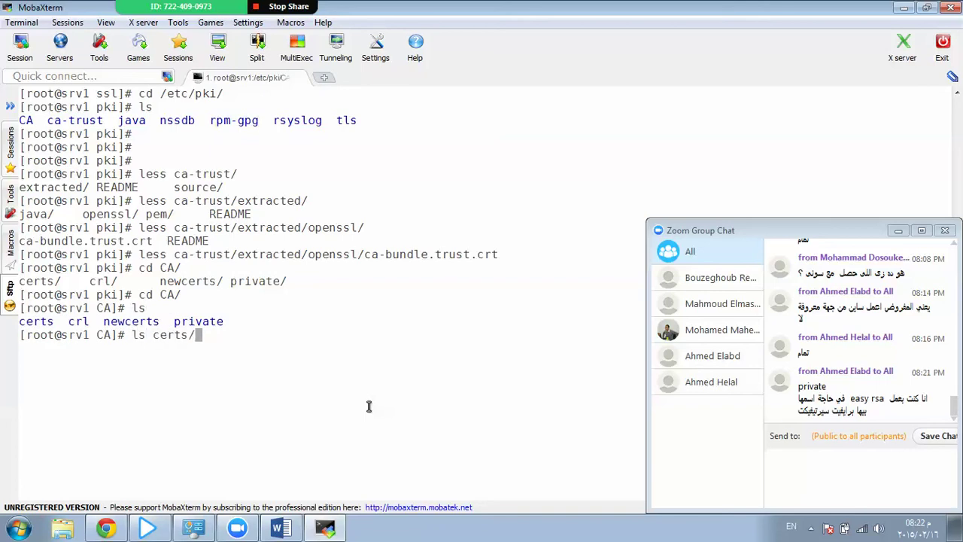
key("BackSpace")
key("BackSpace")
key("BackSpace")
key("BackSpace")
key("BackSpace")
key("BackSpace")
type("crl/")
key("BackSpace")
key("BackSpace")
key("BackSpace")
key("BackSpace")
type("ne")
key("Tab")
key("BackSpace")
key("BackSpace")
key("BackSpace")
key("BackSpace")
key("BackSpace")
key("BackSpace")
key("BackSpace")
key("BackSpace")
key("BackSpace")
type("pr")
key("Tab")
key("BackSpace")
key("BackSpace")
key("BackSpace")
key("BackSpace")
key("BackSpace")
key("BackSpace")
key("BackSpace")
key("BackSpace")
key("BackSpace")
key("BackSpace")
key("BackSpace")
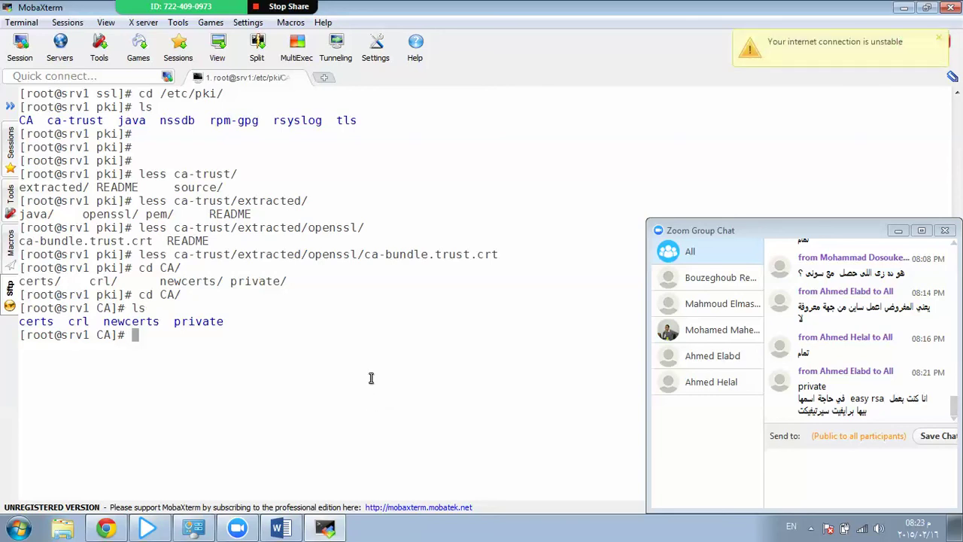
List the CA folder again and move up to /etc/pki.
type("ls")
key("Return")
key("Return")
key("Return")
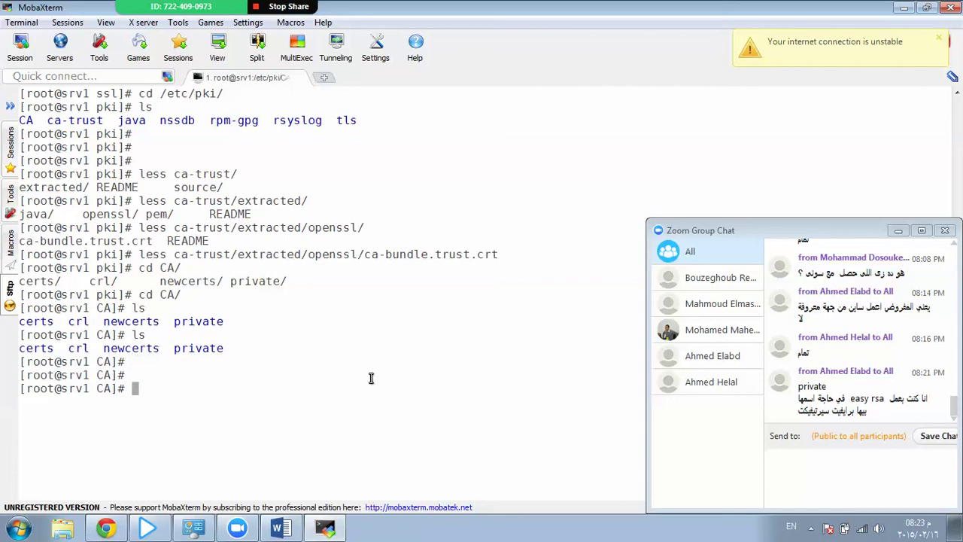
type("ls")
key("BackSpace")
key("BackSpace")
type("cd ..")
key("Return")
type("ls")
key("Return")
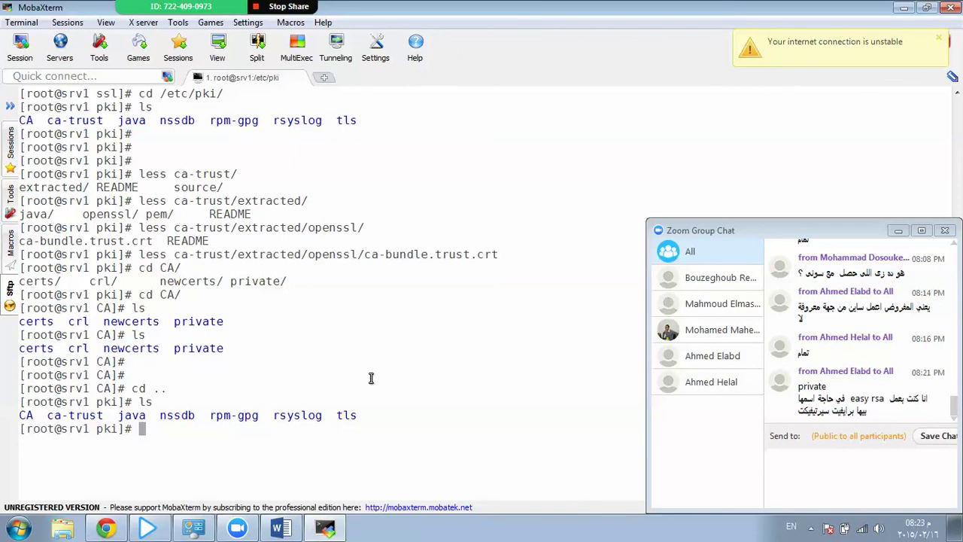
List the tls folder, confirm tls/openssl.cnf exists, and prepare a less command for it.
type("ls tls/")
key("Return")
key("Up")
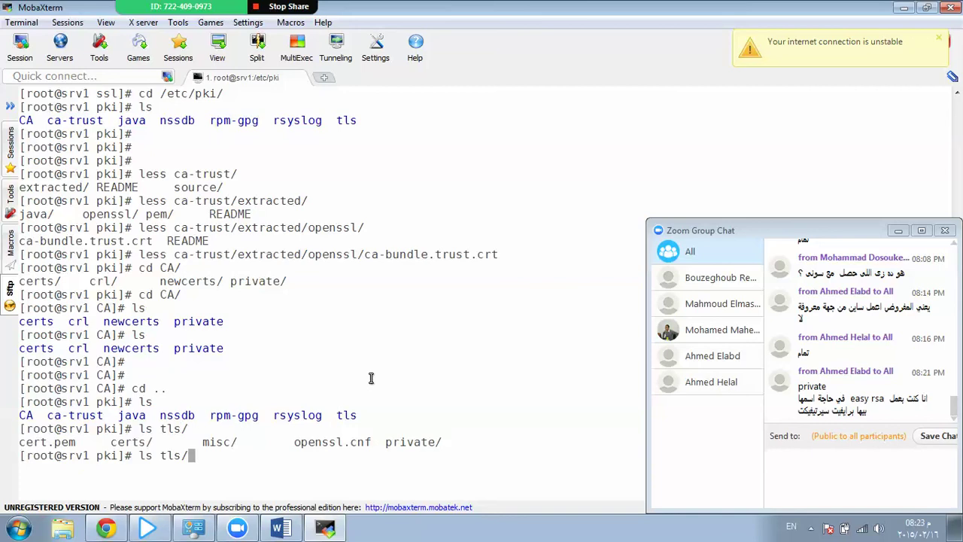
type("cert")
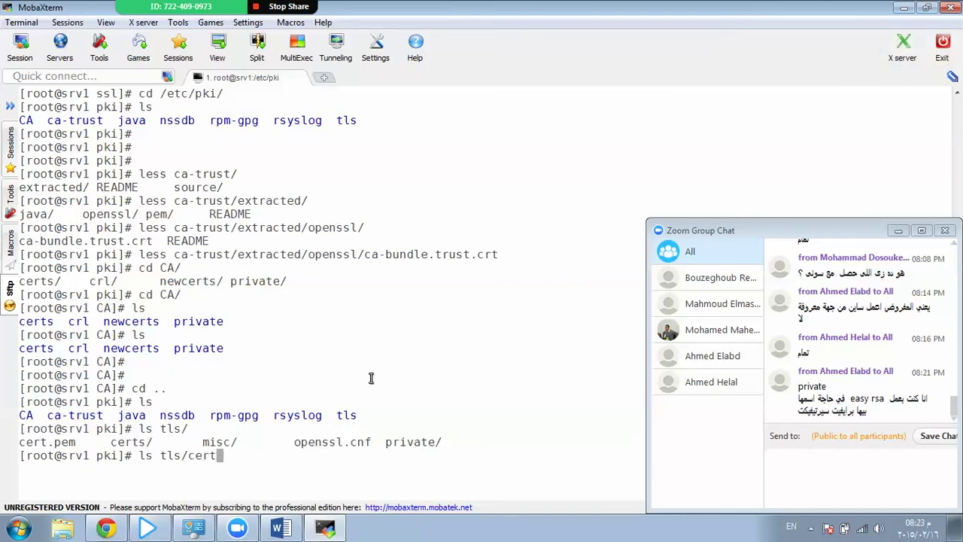
key("BackSpace")
key("BackSpace")
key("BackSpace")
key("BackSpace")
type("op")
key("Tab")
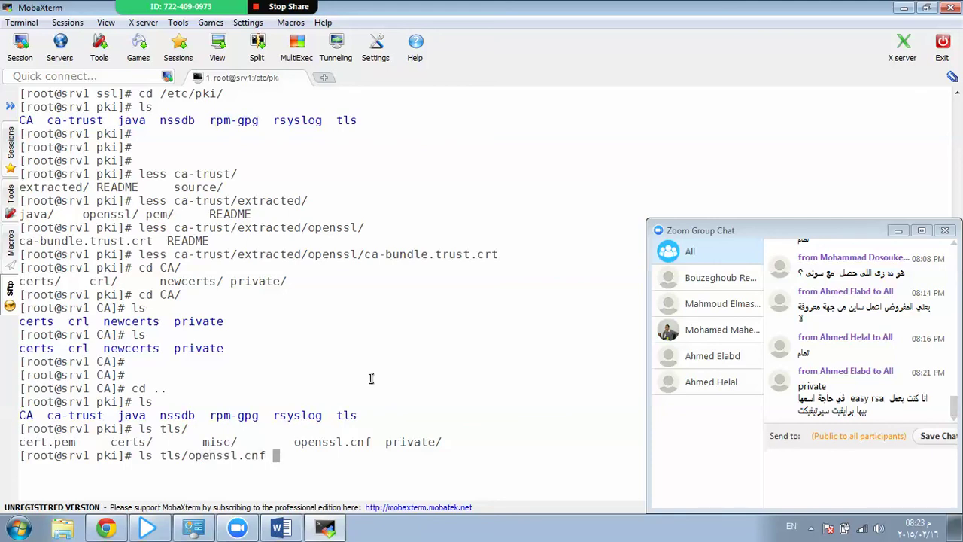
key("Return")
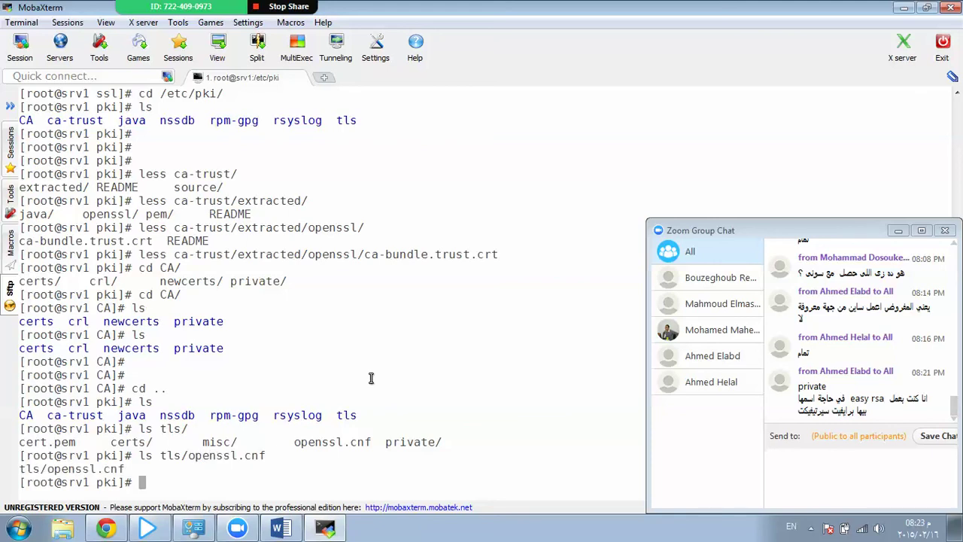
type("less tls/ope")
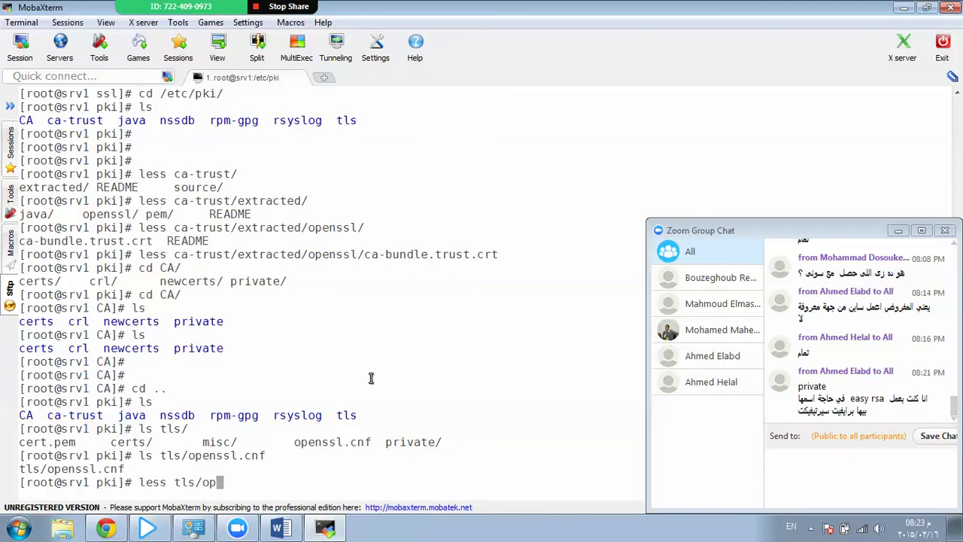
key("Tab")
Open tls/openssl.cnf in less, reopening it and paging forward to the CA_default section.
key("Return")
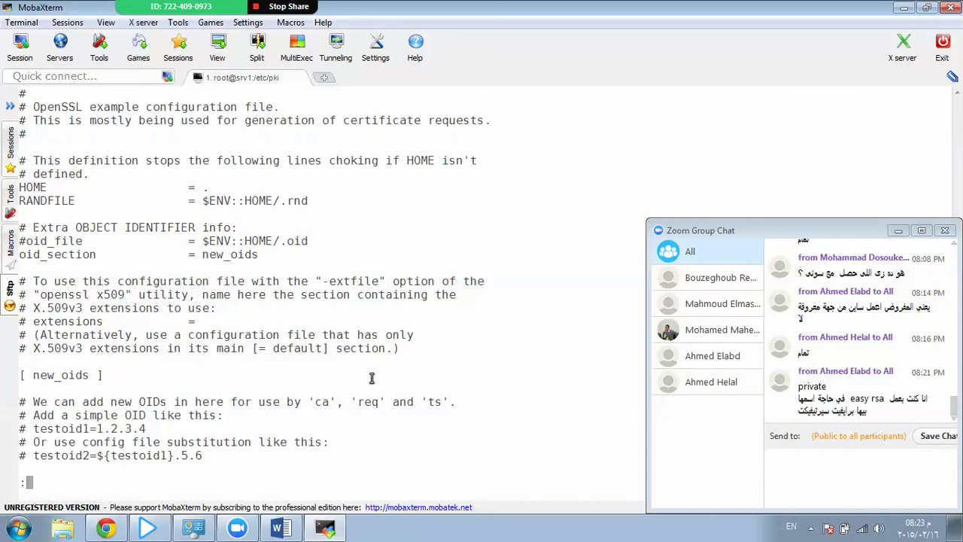
type("qopenssl")
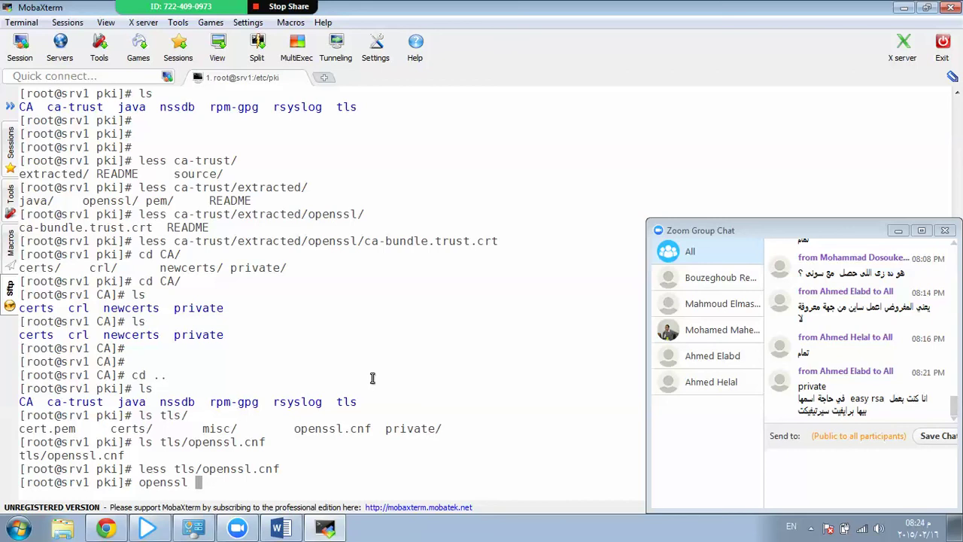
key("Up")
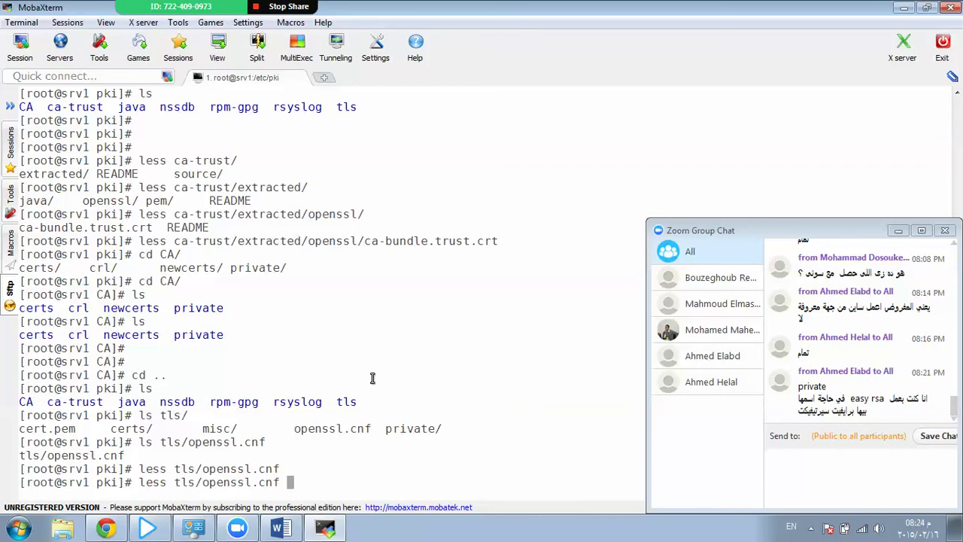
key("Return")
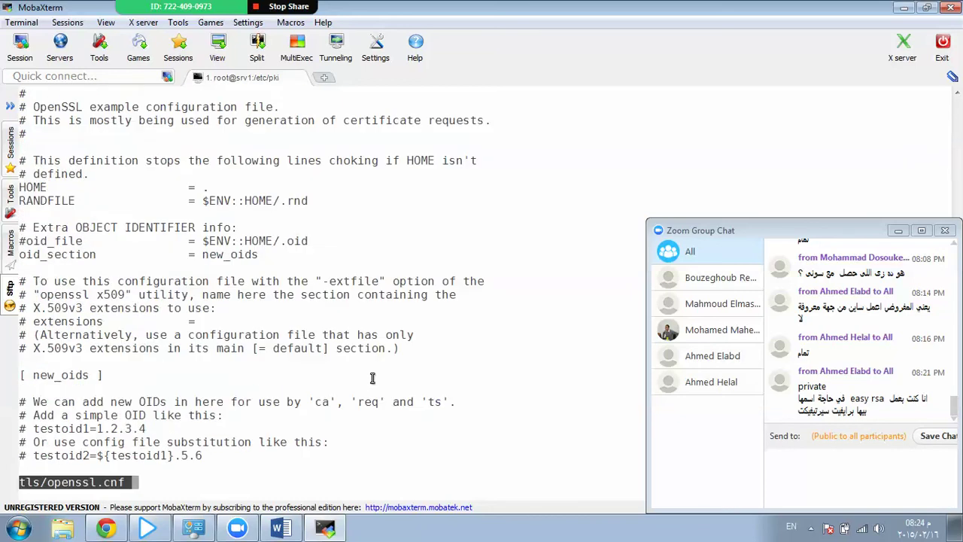
key("space")
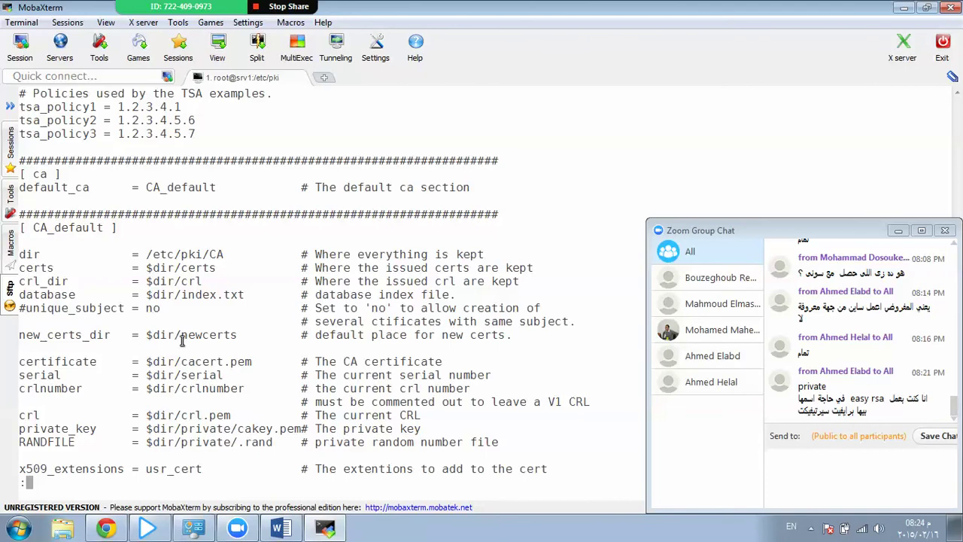
scroll(111, 270, "down", 1)
scroll(111, 269, "down", 1)
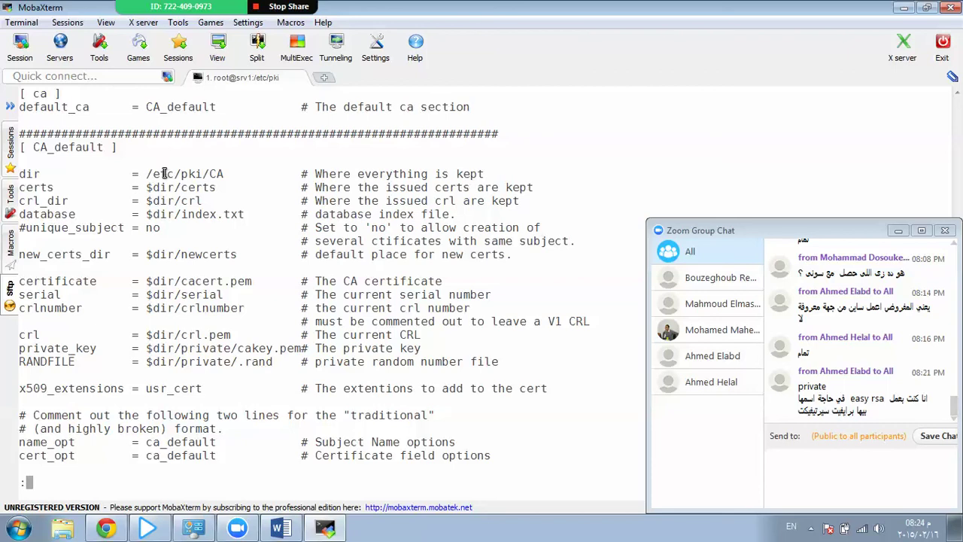
Highlight the CA_default values: dir /etc/pki/CA, certs, crl_dir, database, default_days 365, countryName.
double_click(215, 175)
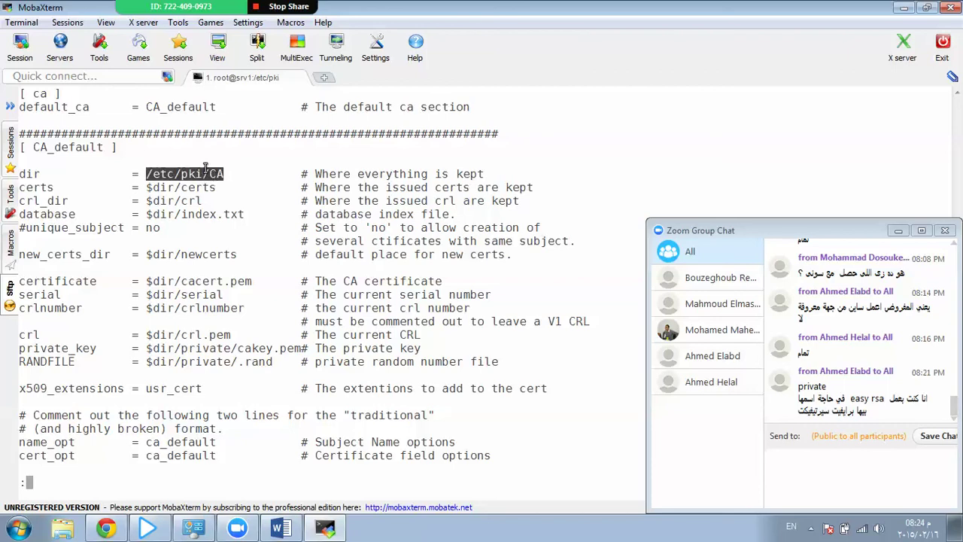
double_click(177, 186)
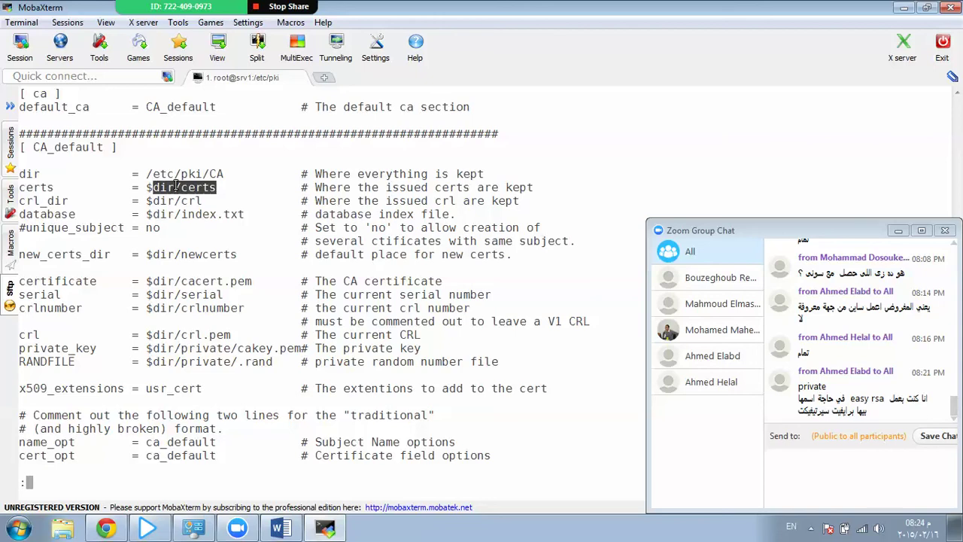
double_click(160, 202)
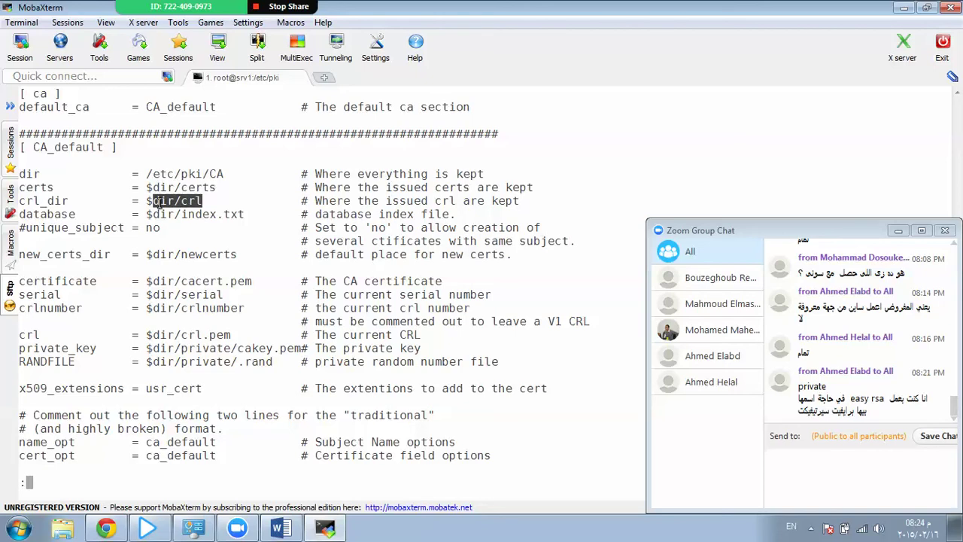
triple_click(159, 215)
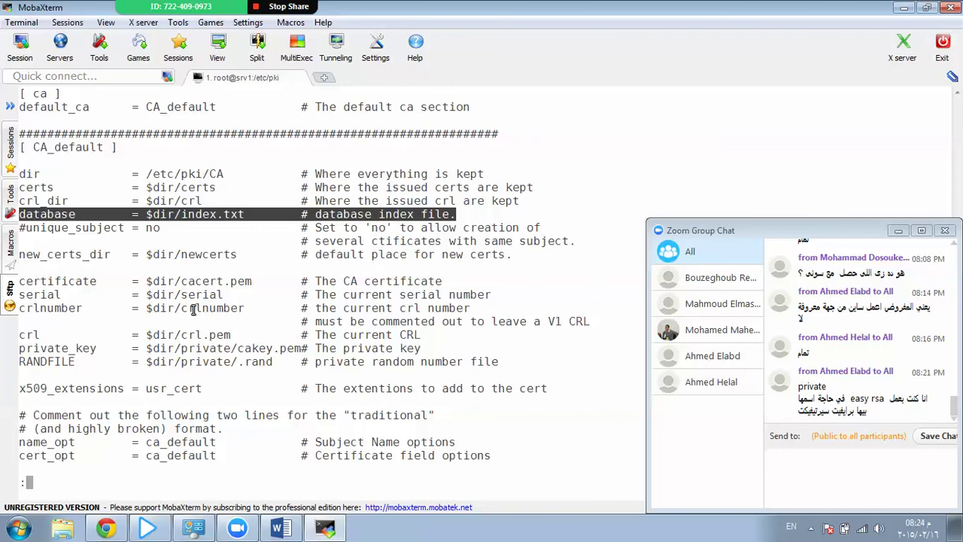
scroll(194, 310, "down", 7)
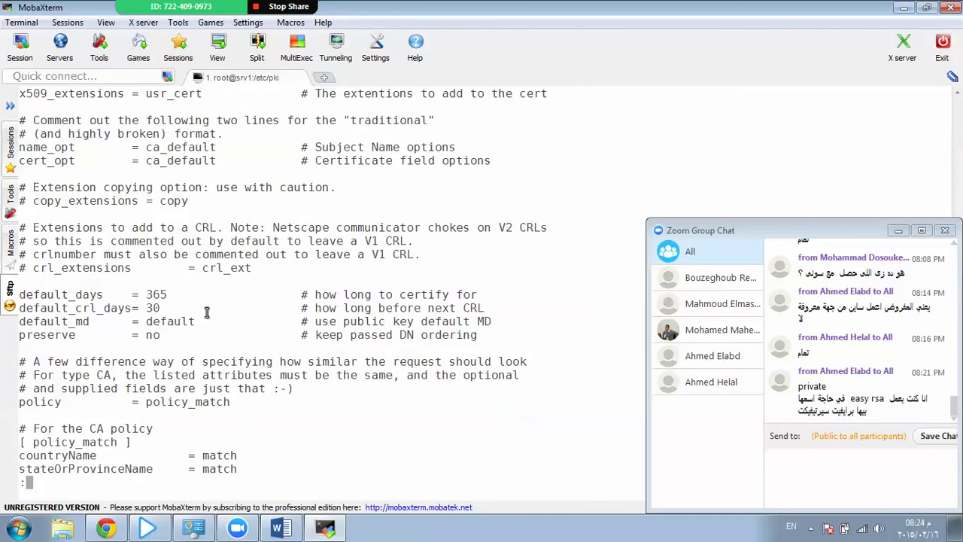
double_click(158, 293)
scroll(196, 350, "down", 5)
scroll(204, 365, "up", 1)
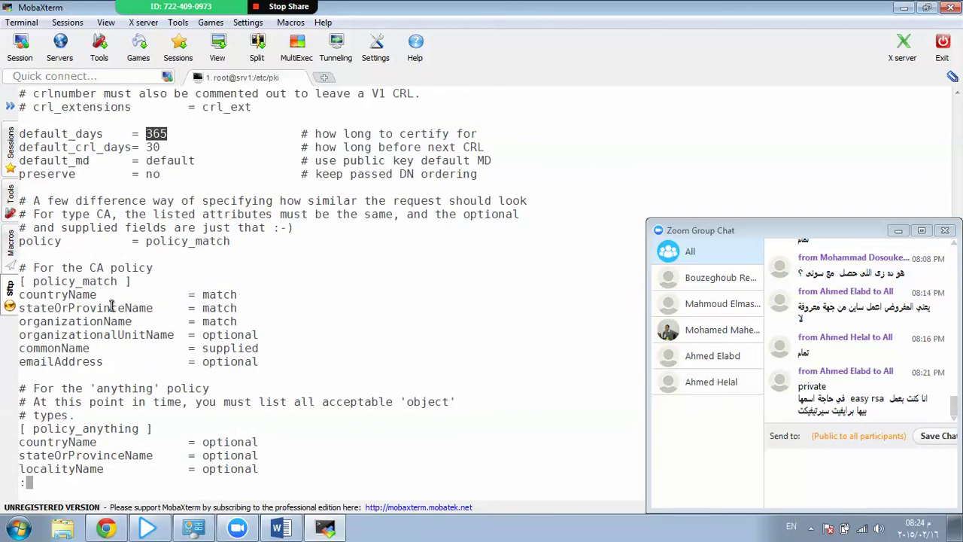
double_click(53, 294)
Scroll down through the rest of openssl.cnf to the tsa_config1 section and (END).
scroll(83, 335, "down", 11)
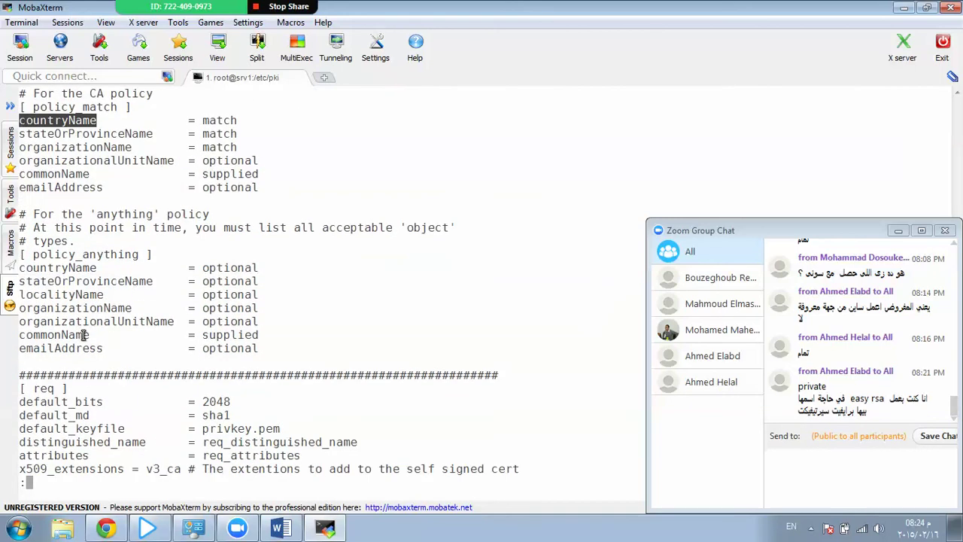
scroll(84, 335, "down", 8)
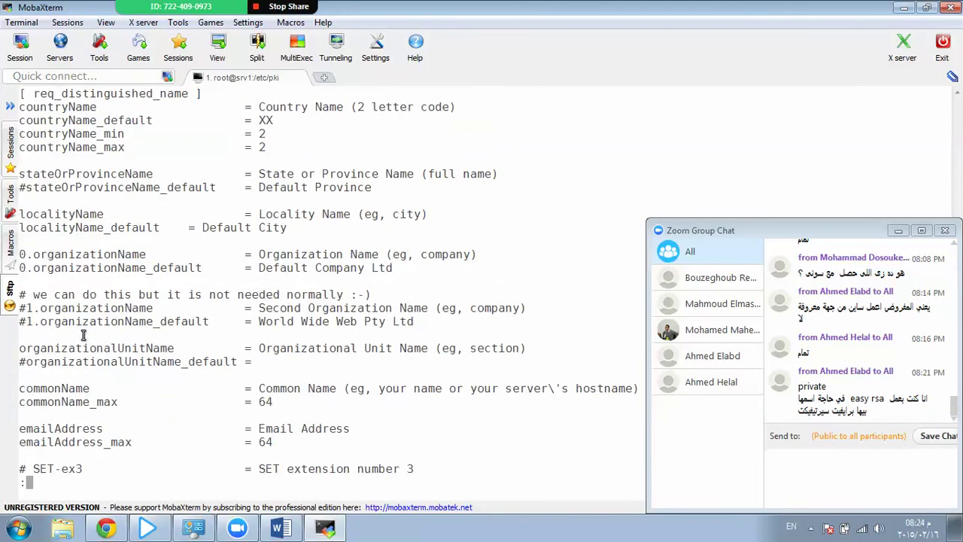
scroll(84, 334, "down", 13)
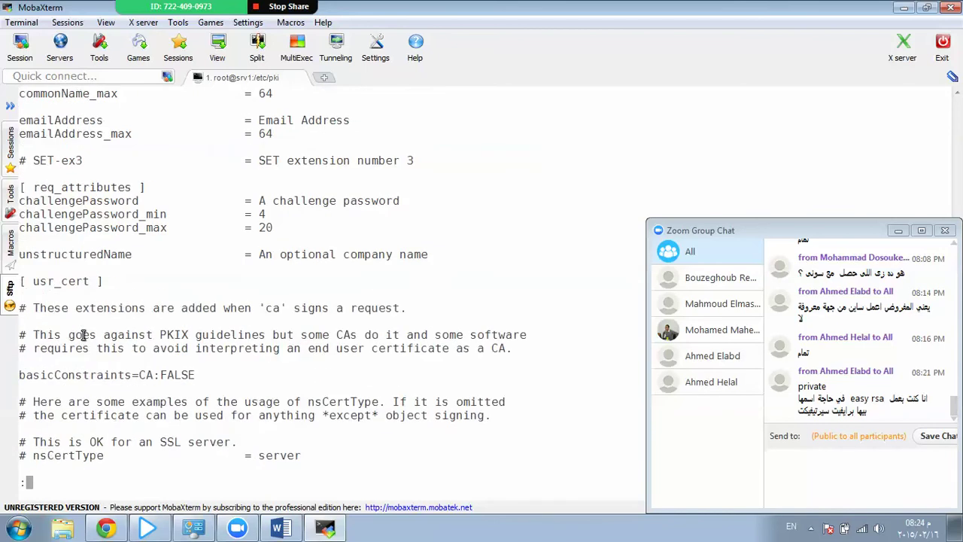
scroll(83, 335, "down", 4)
scroll(83, 335, "down", 4)
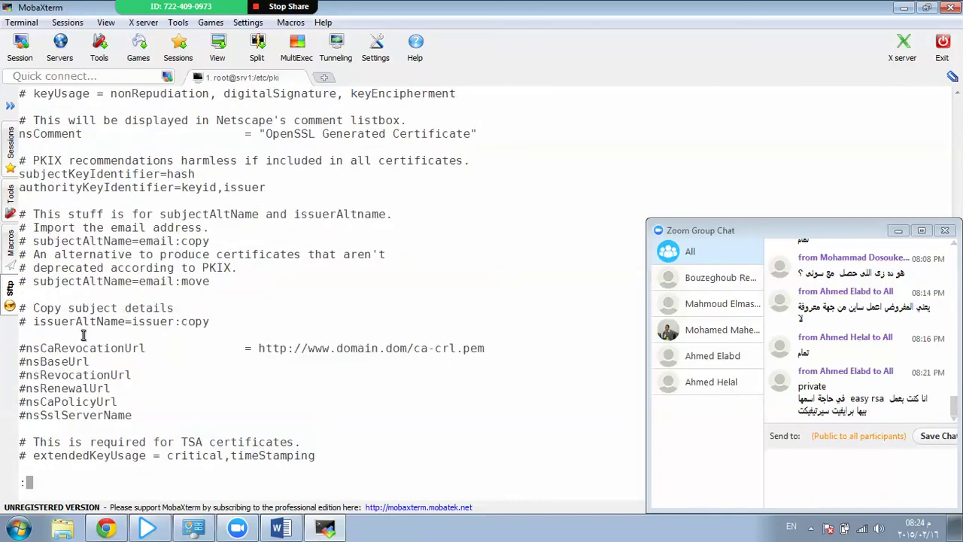
scroll(84, 335, "down", 7)
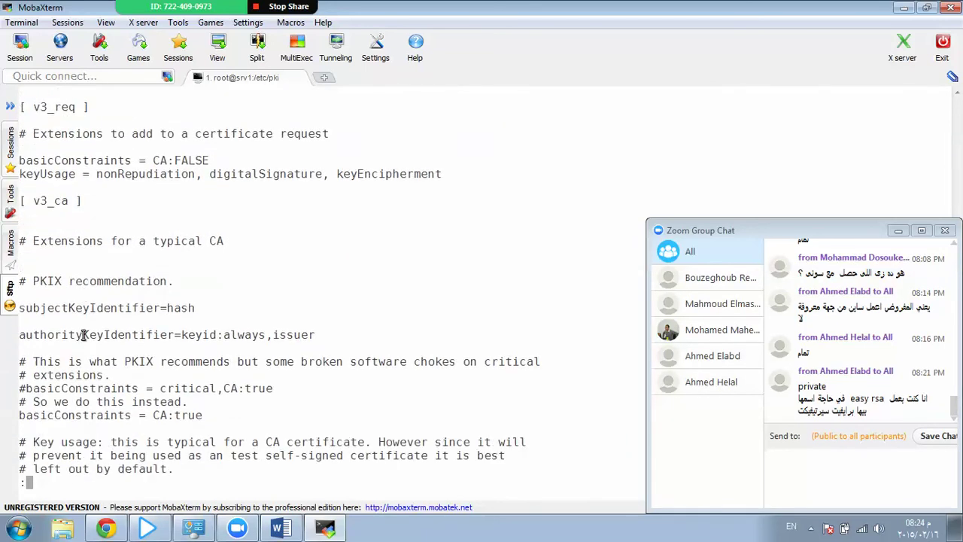
scroll(84, 335, "down", 4)
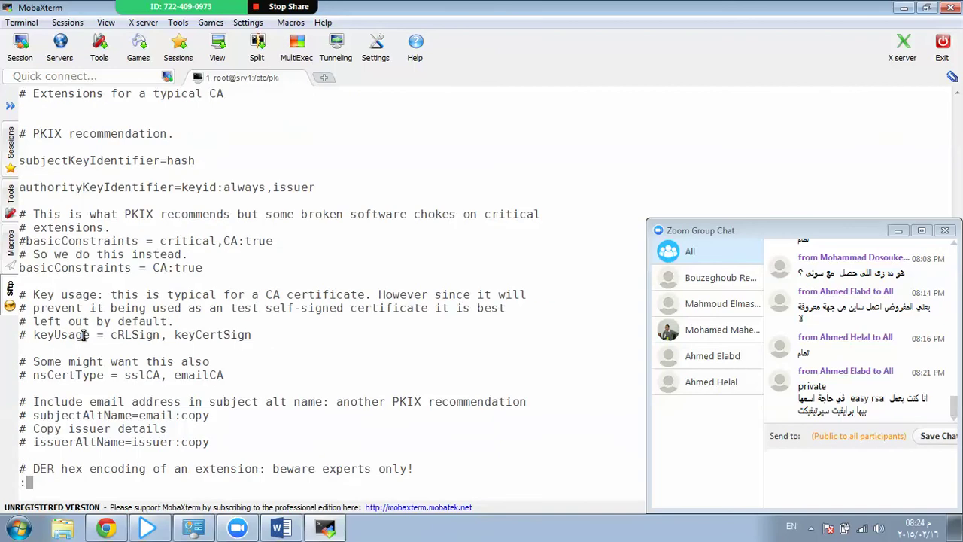
scroll(83, 335, "down", 5)
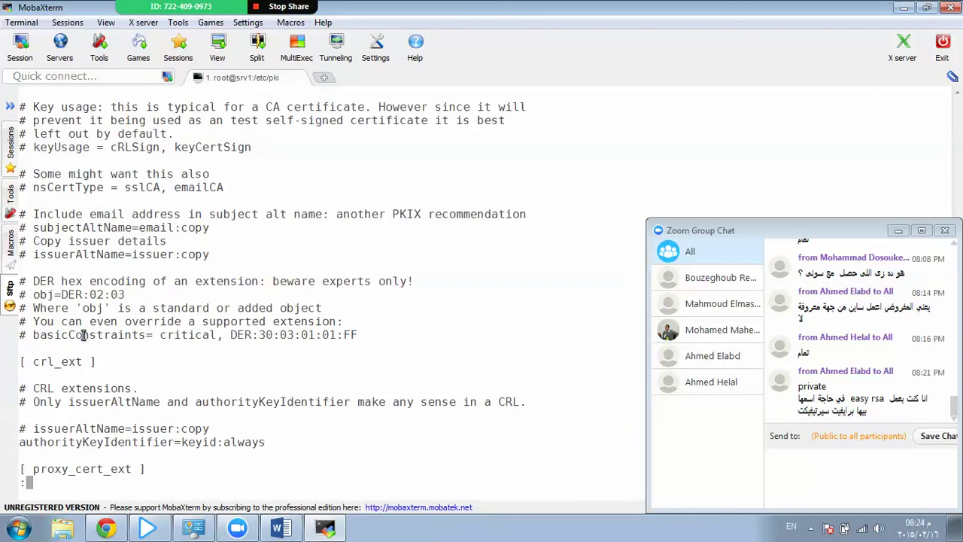
scroll(83, 334, "down", 20)
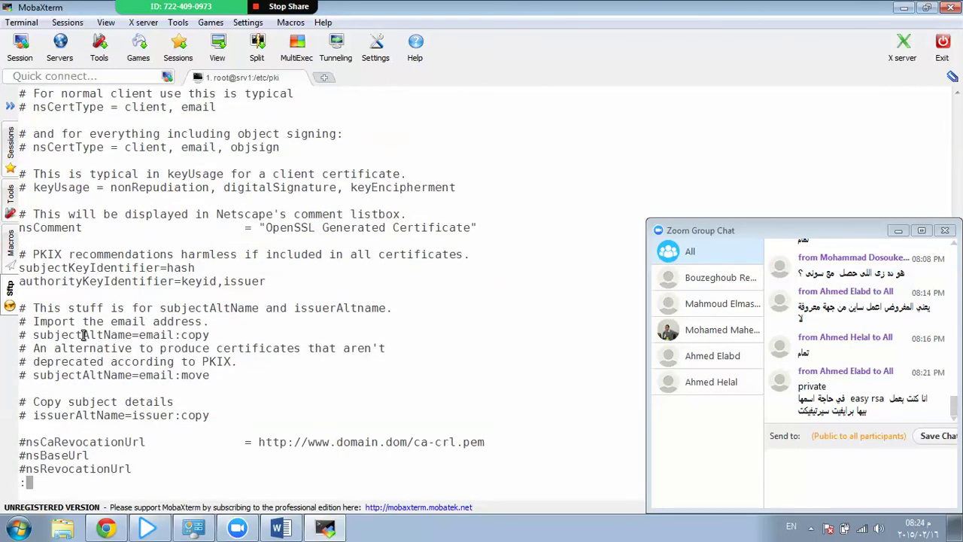
scroll(84, 335, "down", 5)
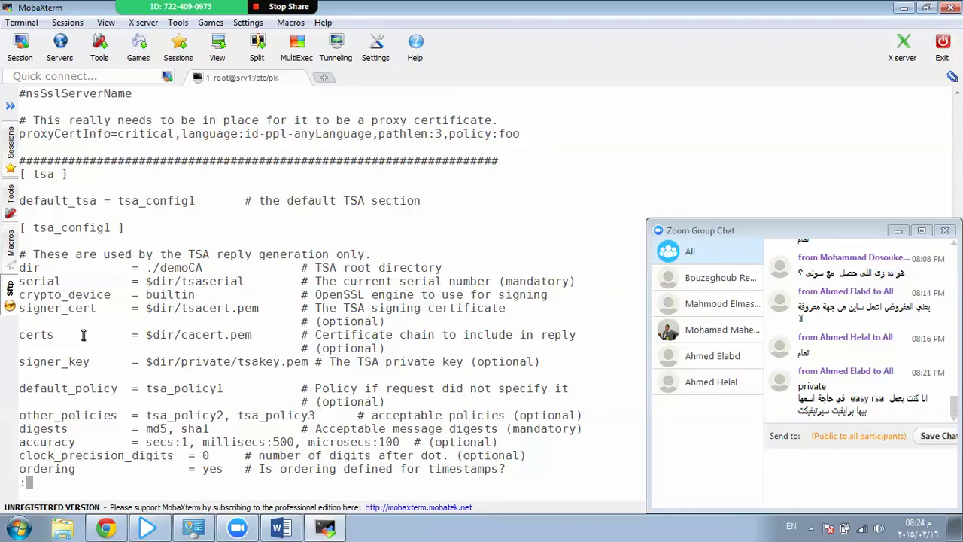
scroll(83, 335, "down", 2)
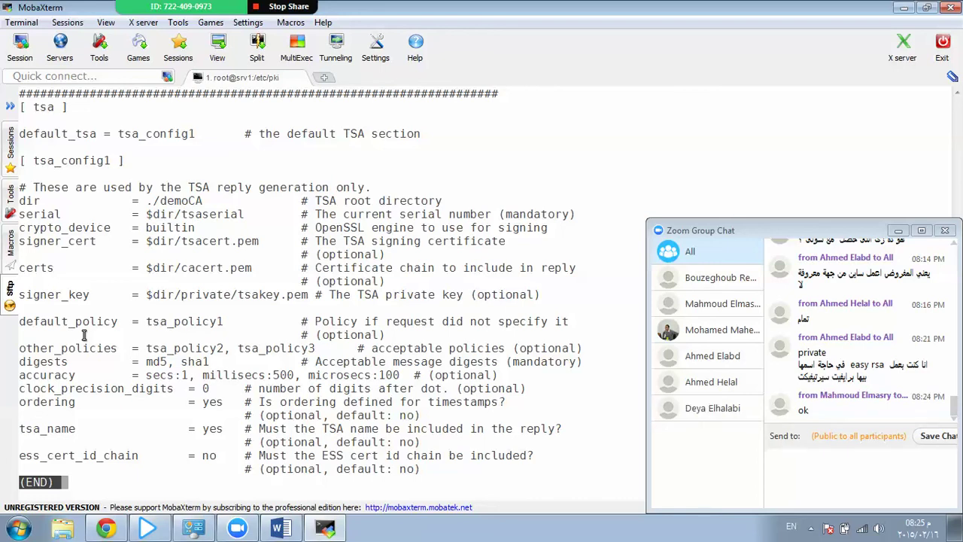
Step back up to the subjectAltName comments, then quit less to the /etc/pki prompt.
key("Up")
key("Up")
key("Up")
key("Up")
key("Up")
key("Up")
key("Up")
key("Up")
key("Up")
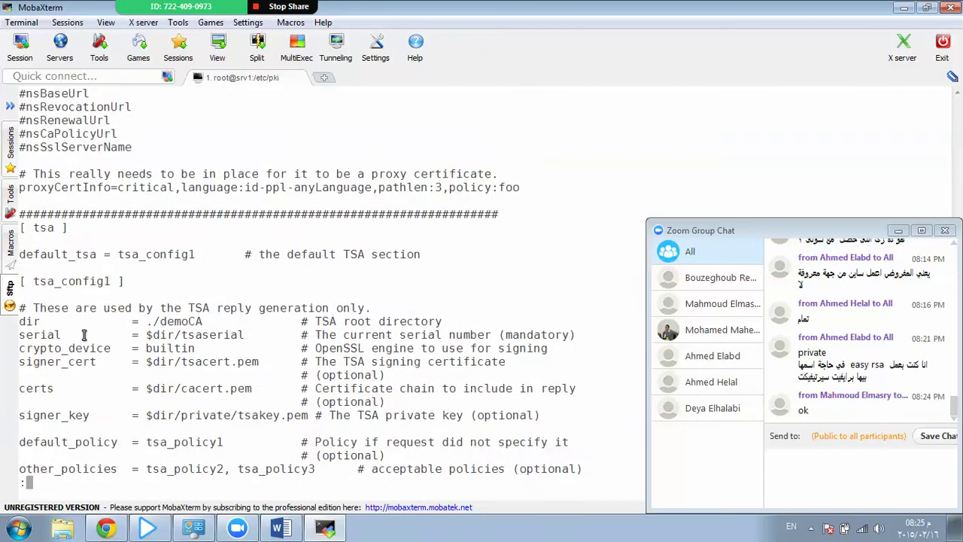
key("Up")
key("Up")
key("Up")
key("Up")
key("Up")
key("Up")
key("Up")
key("Up")
key("Up")
key("Up")
key("Up")
key("Up")
key("Up")
key("Up")
key("Up")
key("Up")
key("Up")
key("Up")
key("Up")
key("Up")
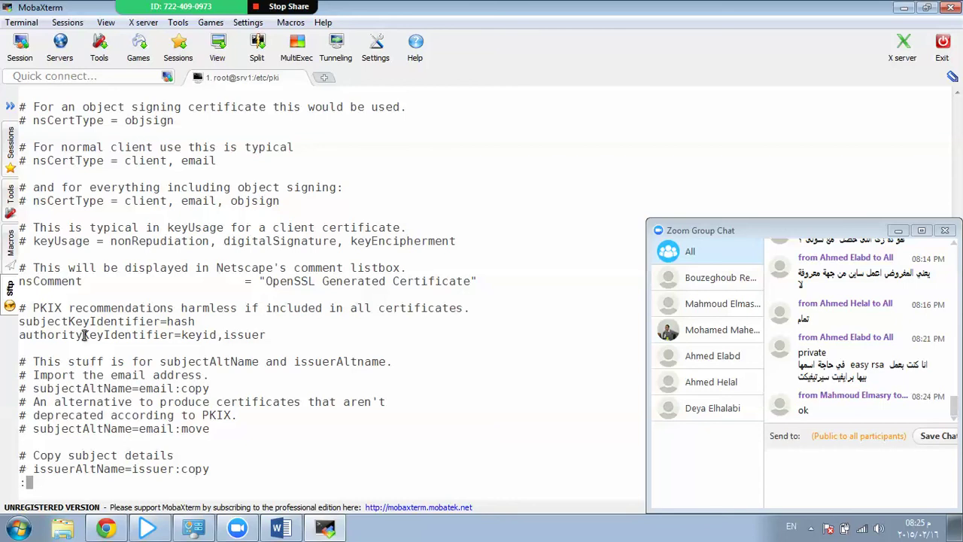
key("q")
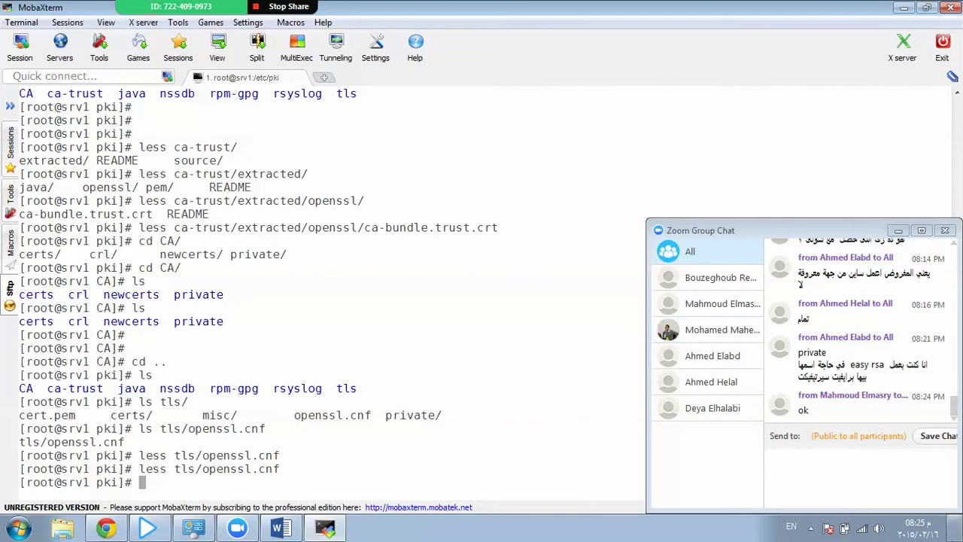
left_click(812, 528)
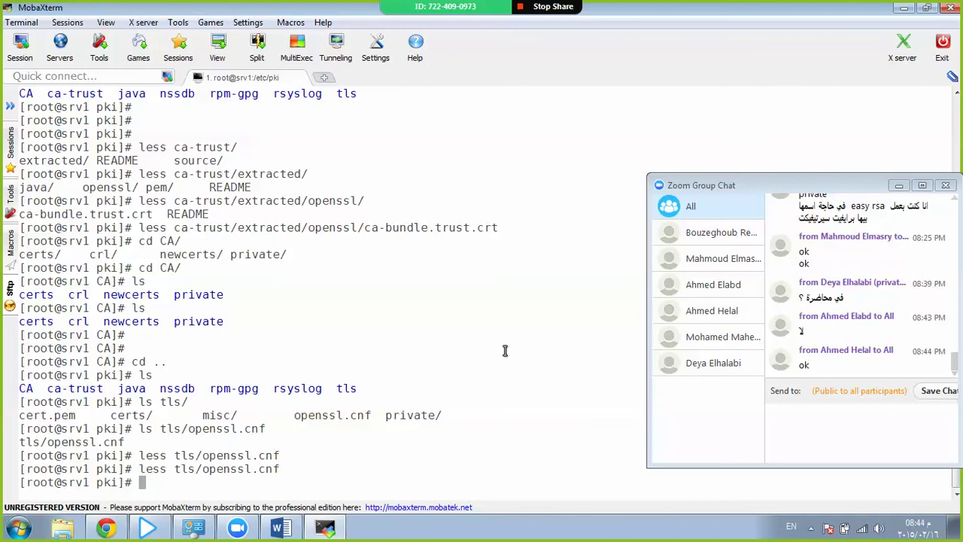
key("Return")
key("Return")
key("Return")
key("Return")
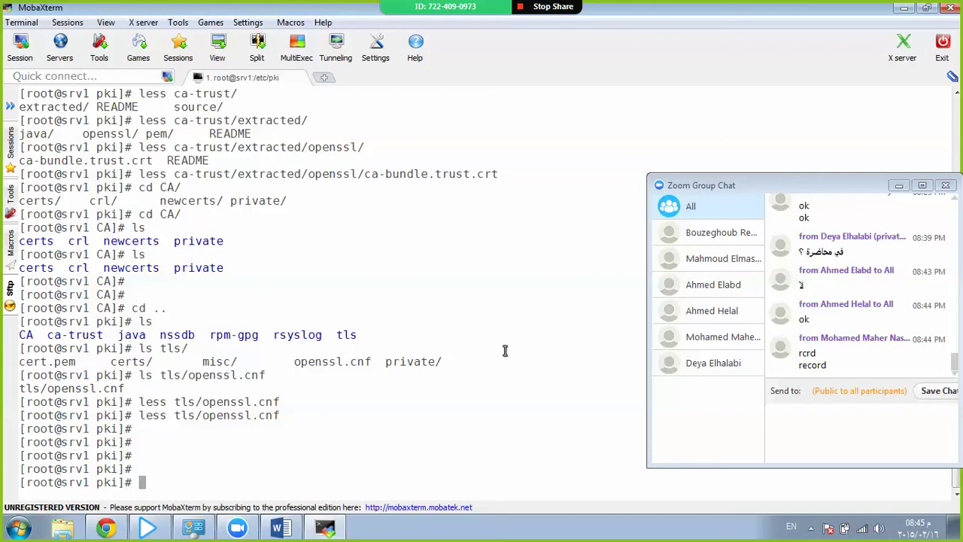
Check the working directory, then move into /etc/pki/CA and list it.
type("pwd")
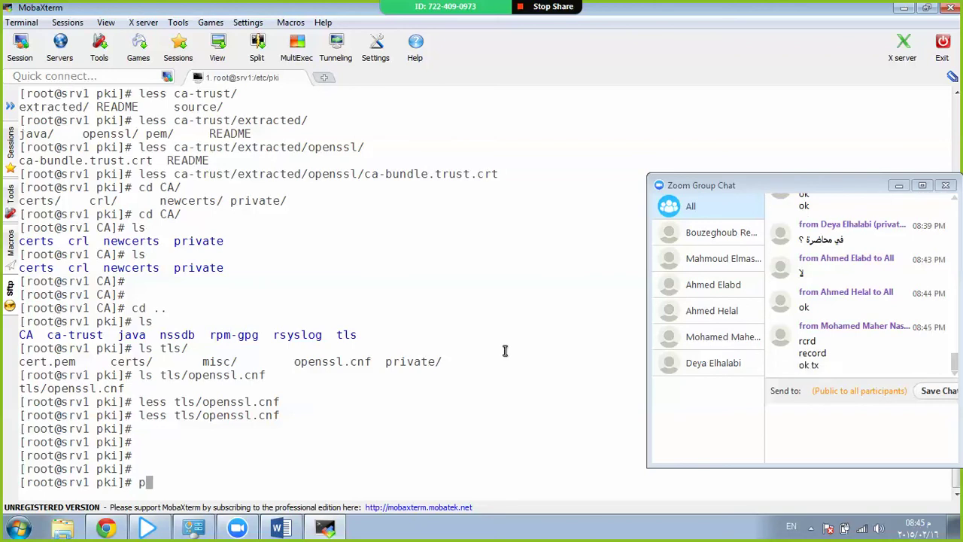
key("Return")
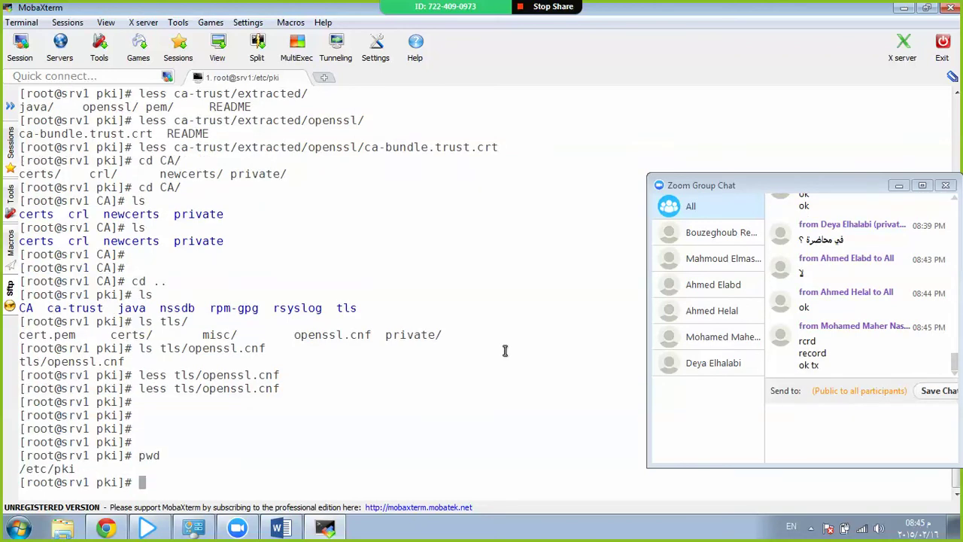
type("cd /etc/pki/")
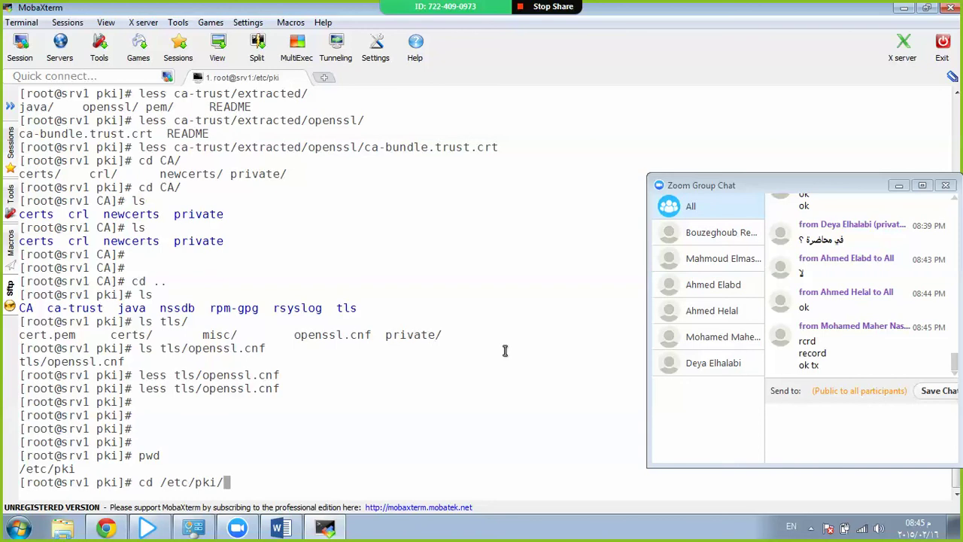
type("CA/")
key("Return")
key("Return")
key("Return")
type("l")
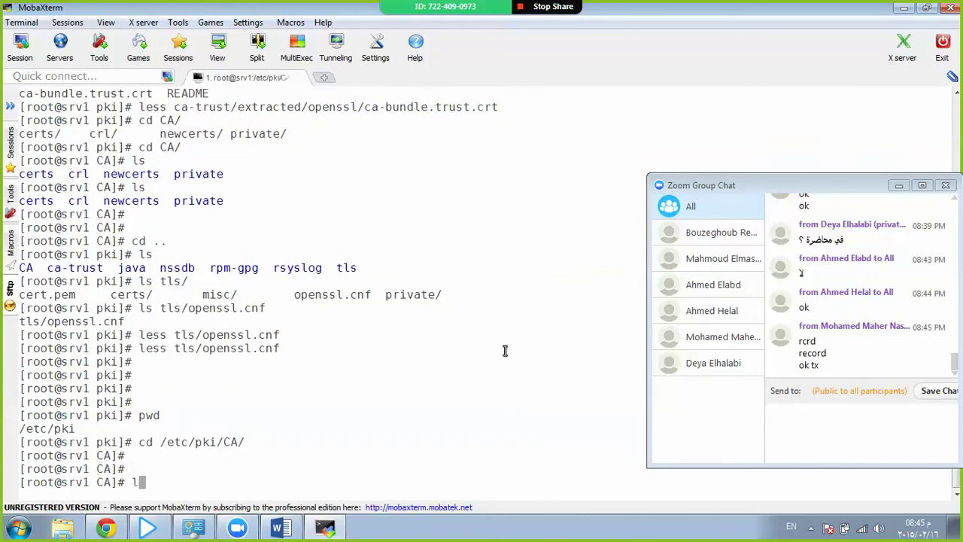
type("s")
key("Return")
key("Return")
key("Return")
key("Return")
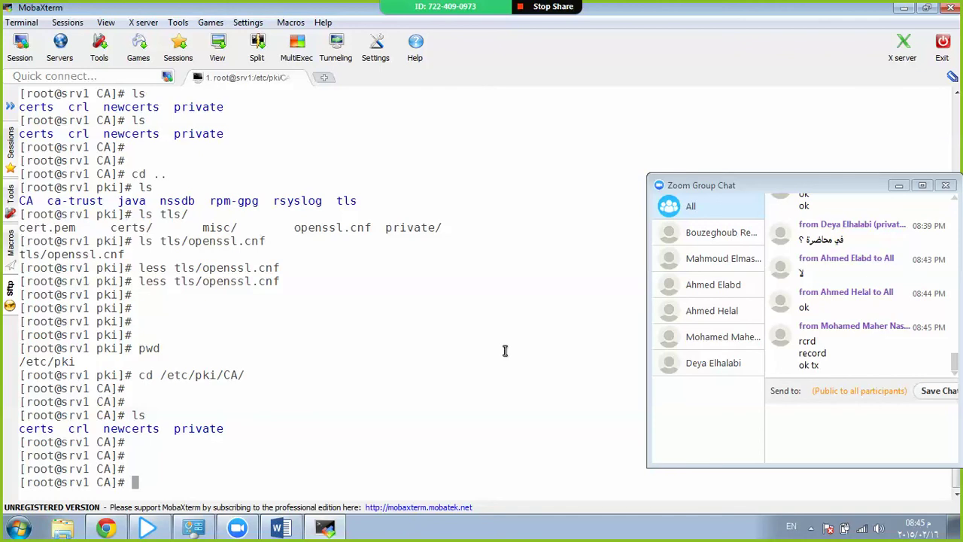
Open /etc/pki/tls/openssl.cnf in vim using Tab completion.
type("vim /etc/pki/tls/o")
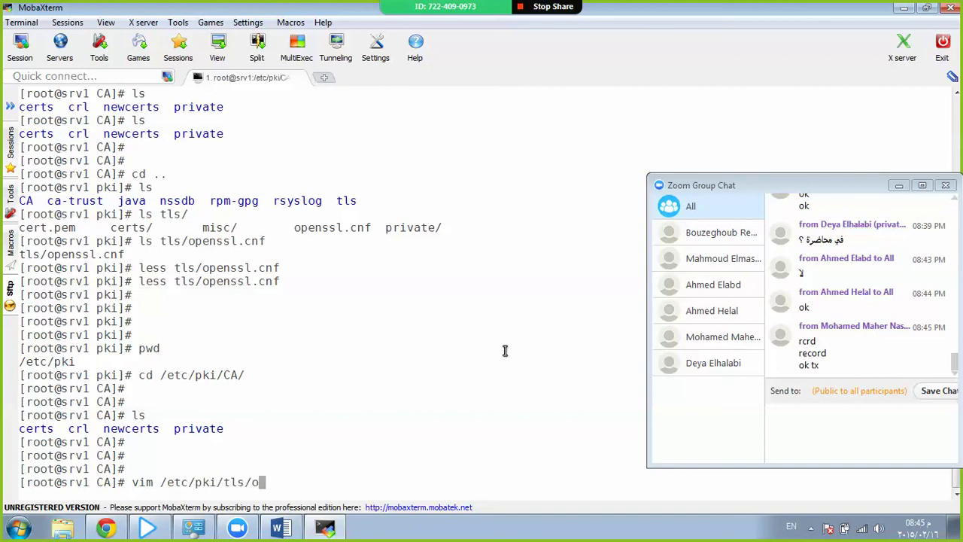
key("Tab")
key("Return")
Move down to [ CA_default ] and highlight the dir, certs and crl_dir lines.
key("Down")
key("Down")
key("Down")
key("Down")
key("Down")
key("Down")
key("Down")
key("Down")
key("Down")
key("Down")
key("Down")
key("Down")
key("Down")
key("Down")
key("Down")
key("Down")
key("Down")
key("Down")
key("Down")
key("Down")
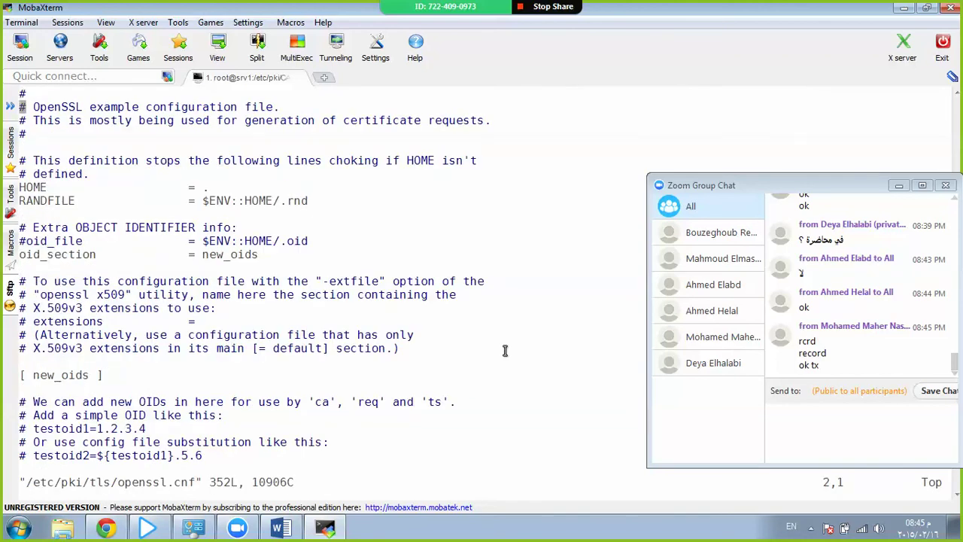
key("Down")
key("Down")
key("Down")
key("Down")
key("Down")
key("Down")
key("Down")
key("Down")
key("Down")
key("Down")
key("Down")
key("Down")
key("Down")
key("Down")
key("Down")
key("Down")
key("Down")
key("Down")
key("Down")
key("Down")
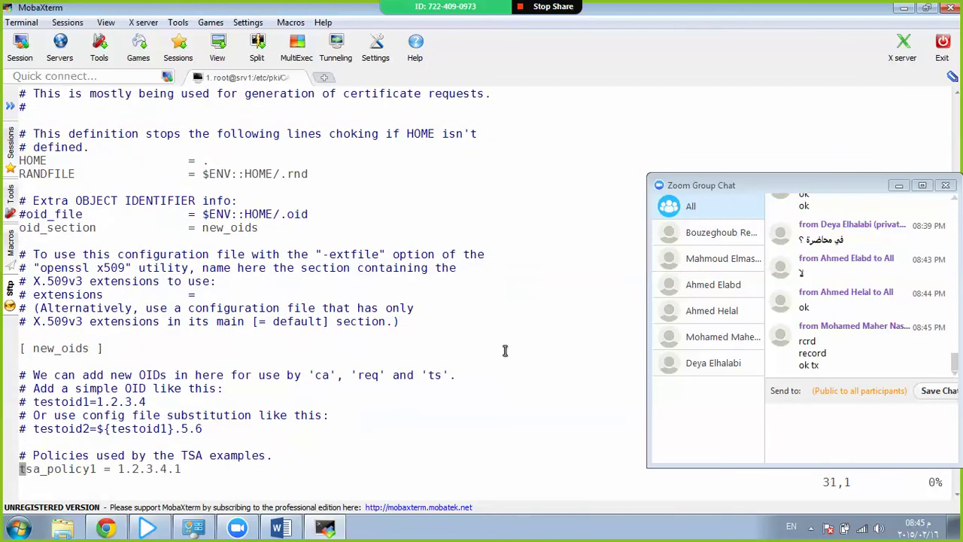
key("Down")
key("Down")
key("Down")
key("Down")
key("Down")
key("Down")
key("Down")
key("Down")
key("Down")
key("Down")
key("Down")
key("Down")
key("Down")
key("Down")
key("Down")
key("Down")
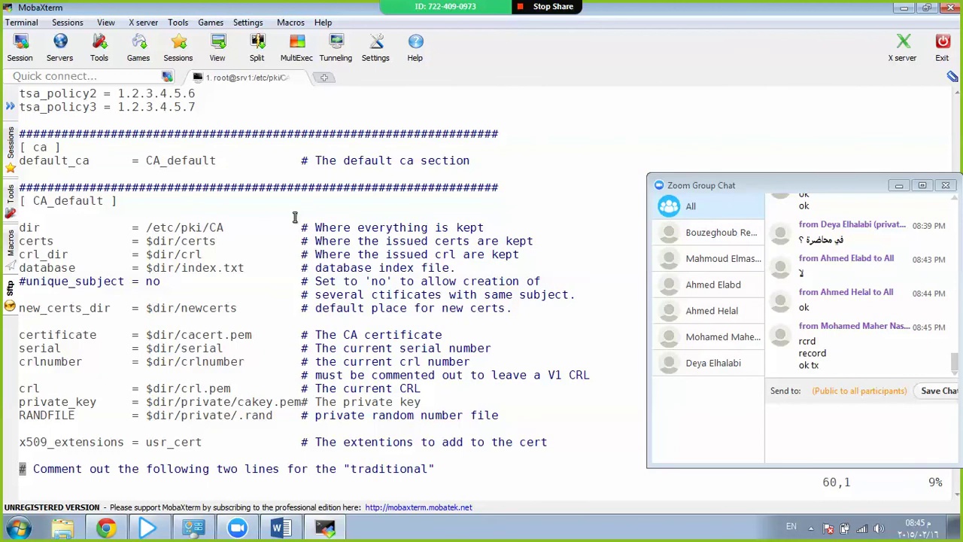
double_click(196, 225)
triple_click(196, 226)
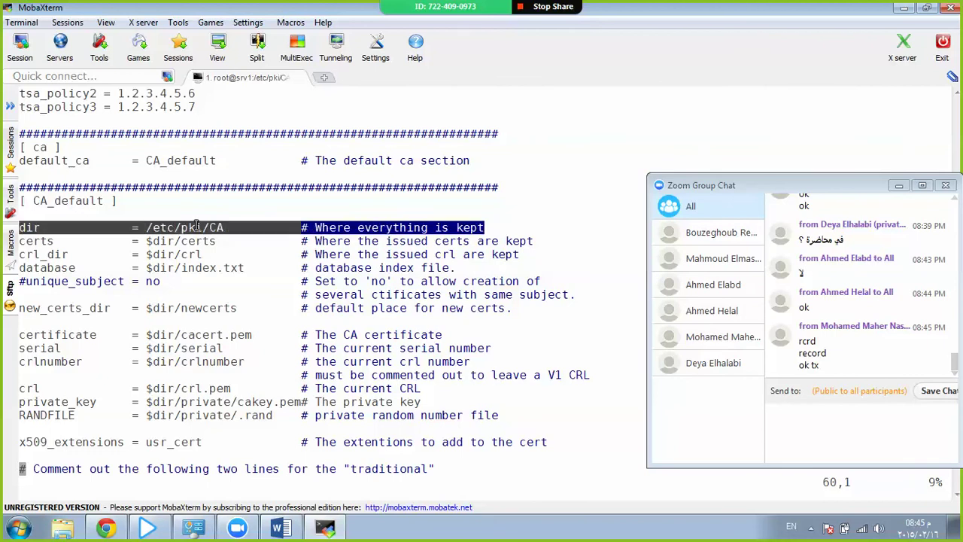
triple_click(196, 226)
left_click(160, 239)
triple_click(159, 240)
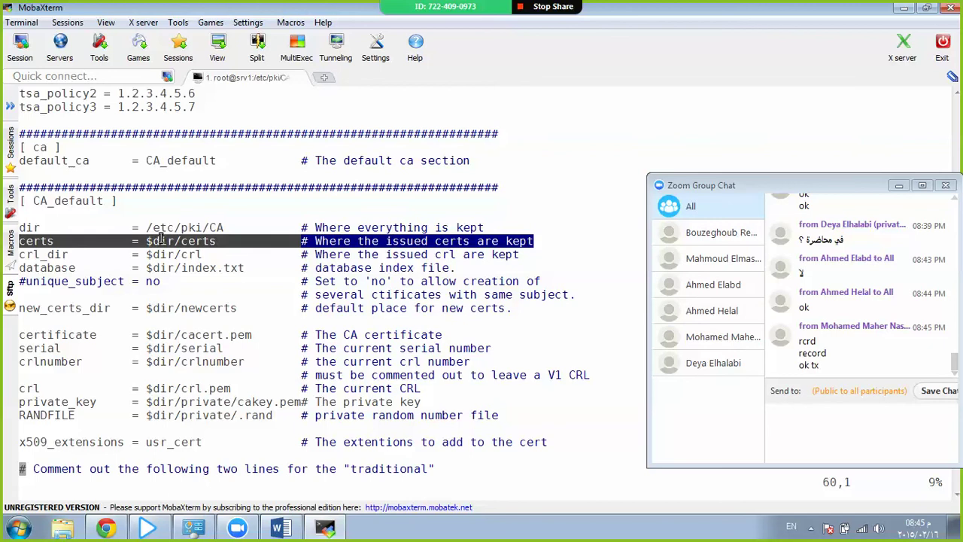
triple_click(166, 256)
Go to the default_days line and enter insert mode just after 365.
key("Down")
key("Down")
key("Down")
key("Down")
key("Down")
key("Down")
key("Down")
key("Down")
key("Down")
key("Down")
key("Down")
key("Down")
key("Down")
key("Down")
key("Down")
key("Down")
key("Down")
key("Down")
key("Down")
key("Down")
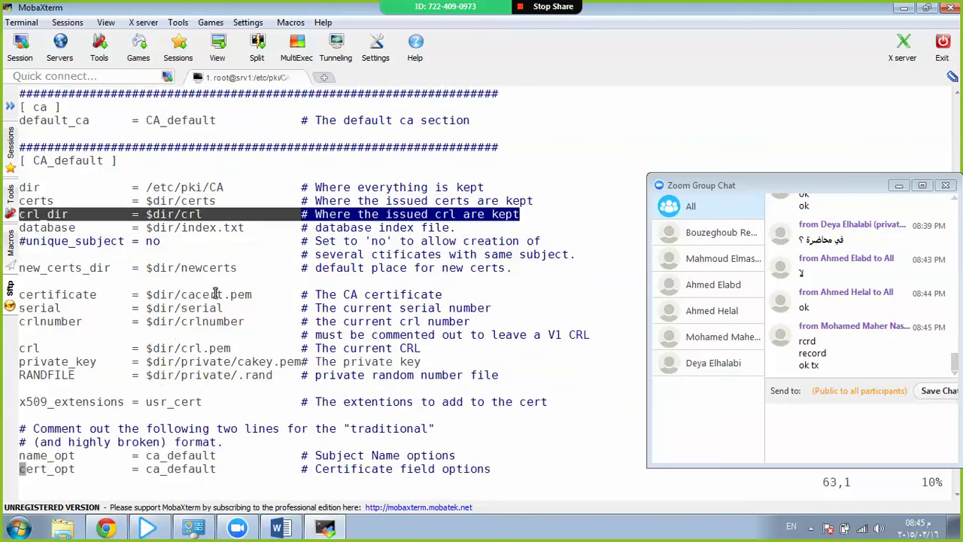
key("Down")
key("Down")
key("Down")
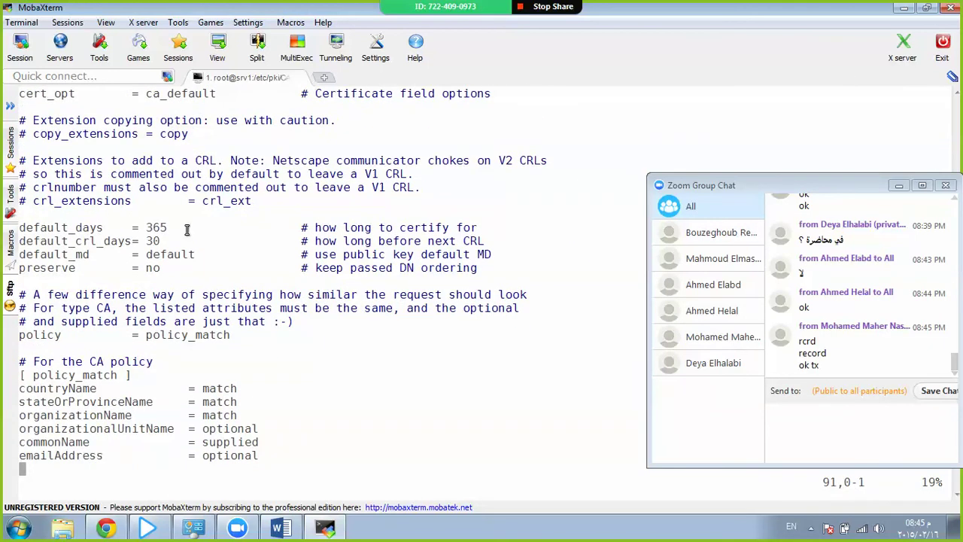
key("Up")
key("Up")
key("Up")
key("Up")
key("Up")
key("Up")
key("Up")
key("Up")
key("Up")
key("Up")
key("Up")
key("Up")
key("Up")
key("Up")
key("Up")
key("Up")
key("Up")
key("Up")
key("Up")
key("Down")
key("End")
key("Left")
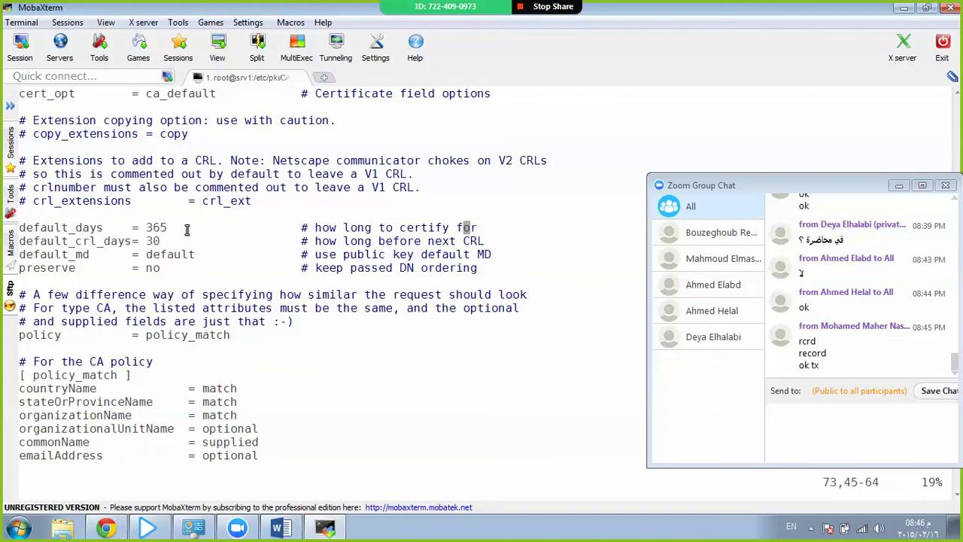
key("Left")
key("Left")
key("Left")
key("Left")
key("Left")
key("Left")
key("Left")
key("Left")
key("Left")
key("Left")
key("Left")
key("Left")
key("Left")
key("Left")
key("Left")
key("Left")
key("Left")
key("Left")
key("Left")
key("Left")
key("i")
key("Right")
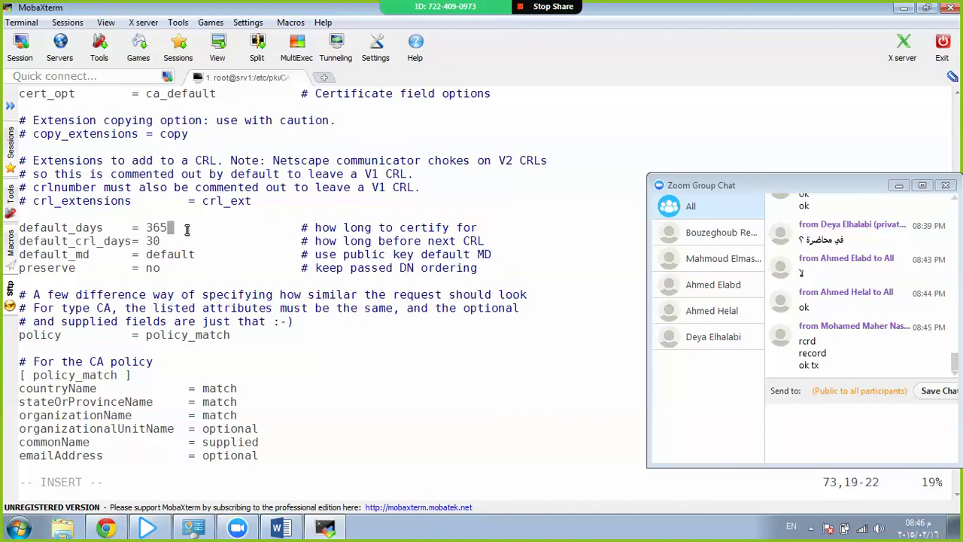
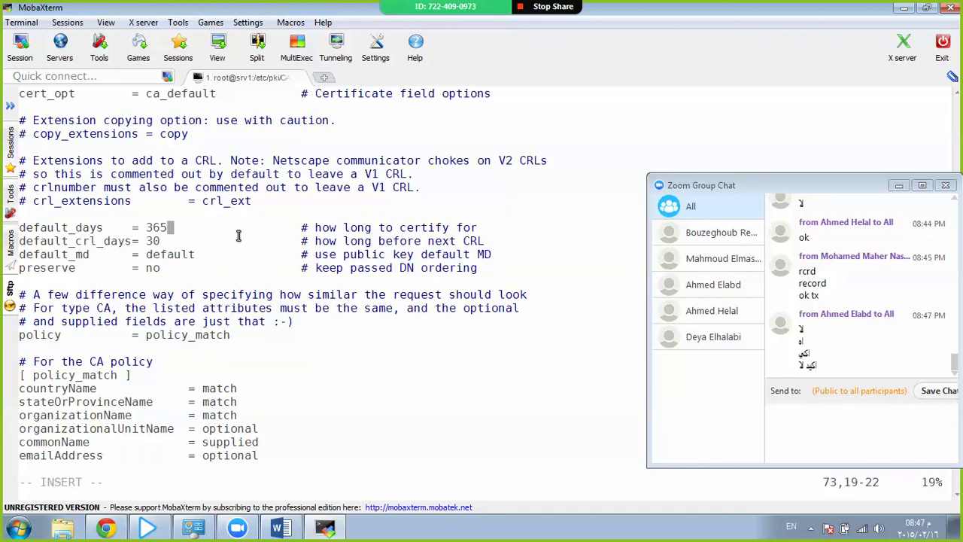
Set default_days to 3650 in openssl.cnf and browse the [req] section lines.
type("0")
key("Down")
key("Down")
key("Down")
key("Down")
key("Down")
key("Down")
key("Down")
key("Down")
key("Down")
key("Down")
key("Down")
key("Down")
key("Down")
key("Down")
key("Down")
key("Down")
key("Down")
key("Down")
key("Down")
key("Down")
key("Down")
key("Down")
key("Down")
key("Down")
key("Down")
key("Down")
key("Down")
key("Down")
key("Down")
key("Down")
key("Down")
key("Down")
key("Down")
key("Down")
key("Down")
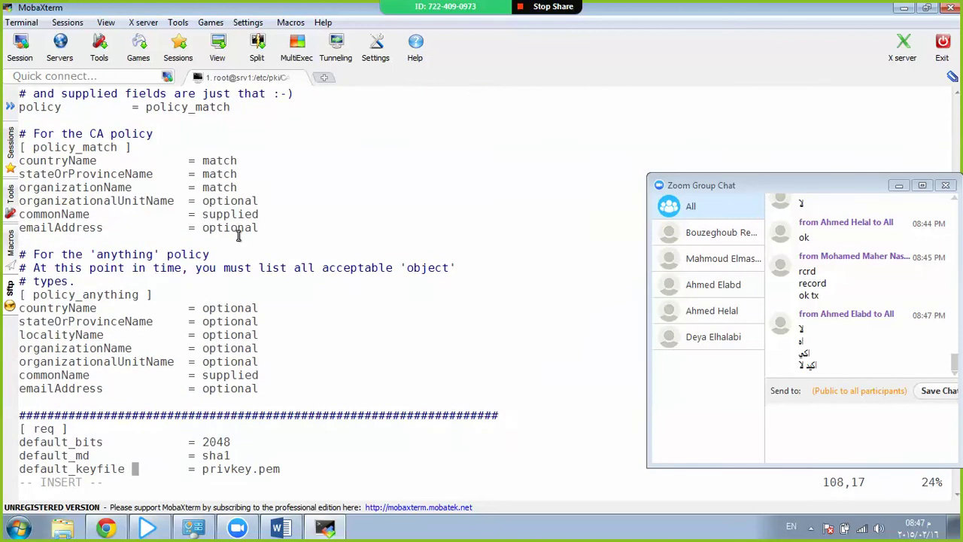
key("Up")
key("Up")
key("Up")
key("Up")
key("Up")
key("Up")
key("Up")
key("Down")
key("Down")
key("Down")
key("Down")
key("Down")
key("Down")
key("Down")
key("Down")
key("Down")
key("Down")
key("Down")
key("Up")
key("Up")
key("Up")
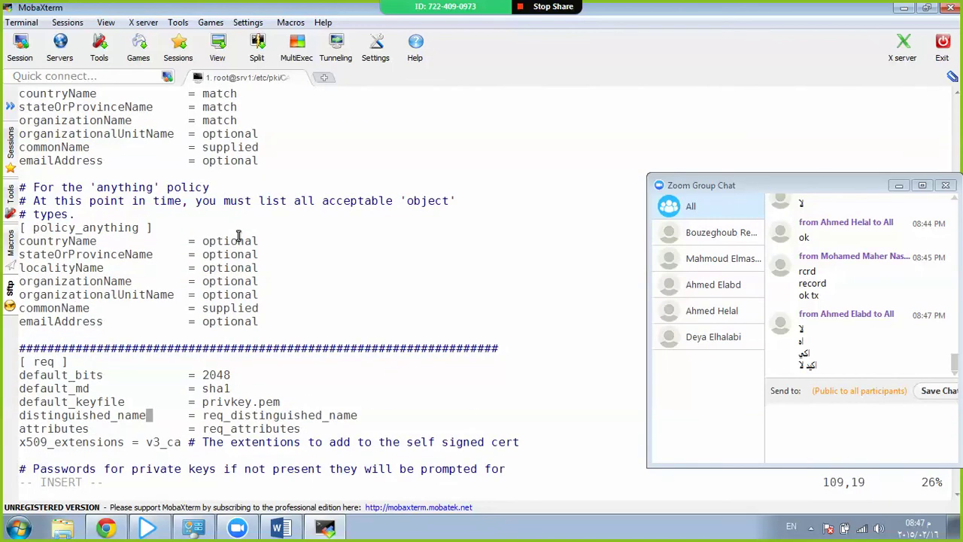
key("Up")
key("Down")
key("Up")
key("Down")
key("Down")
Quit vim with :q! to discard the changes to openssl.cnf.
key("Escape")
type(":q!")
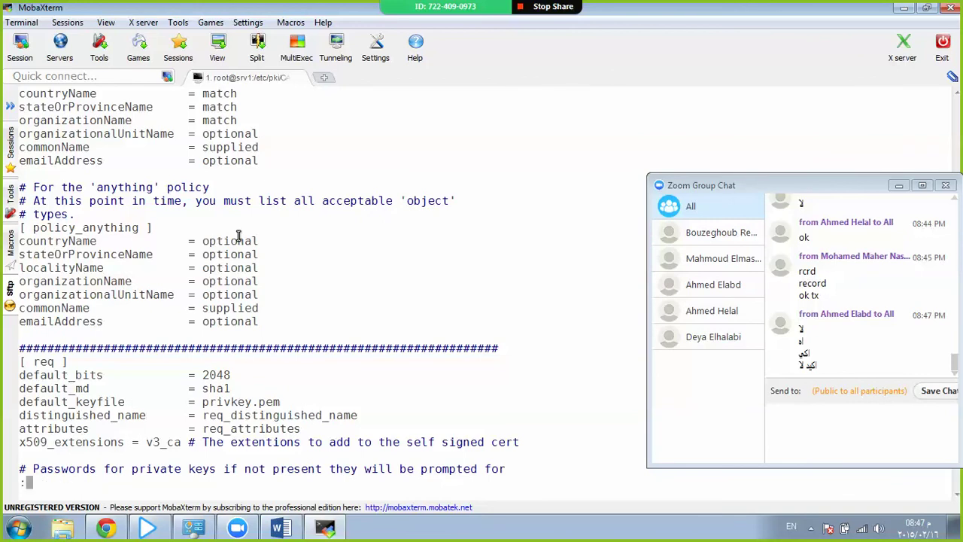
key("Return")
key("Return")
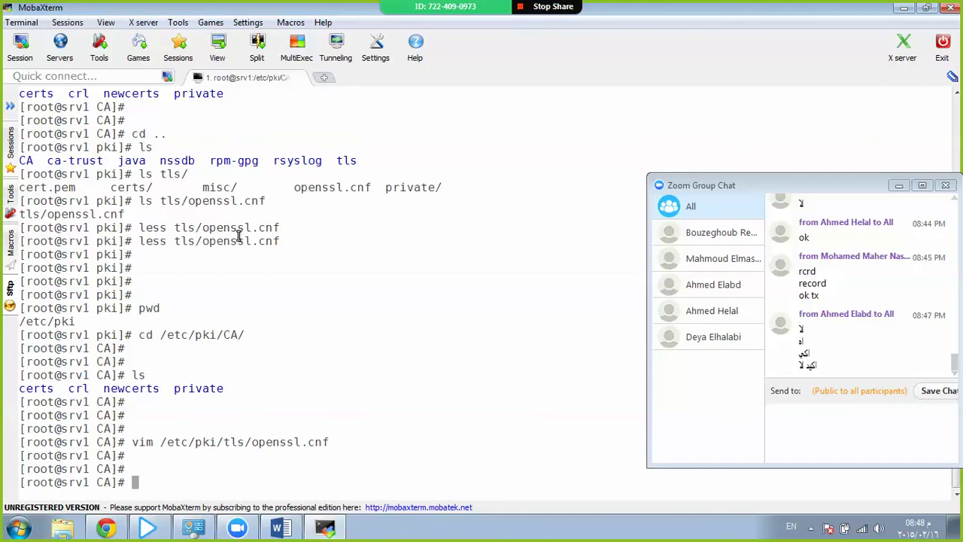
Clear the screen, start openssl interactively, then abort it with Ctrl+C.
key("ctrl+l")
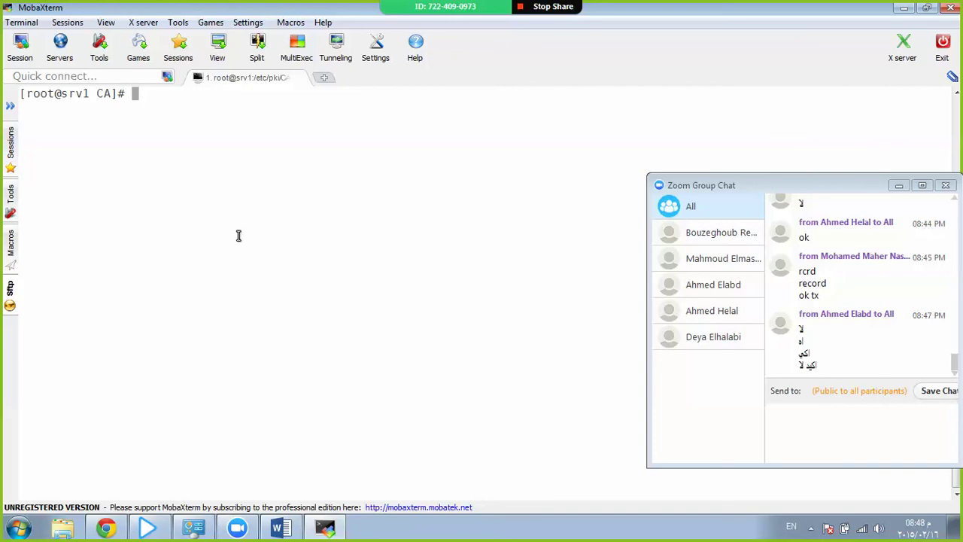
type("op[e")
key("BackSpace")
key("BackSpace")
type("enssl")
key("Return")
key("ctrl+c")
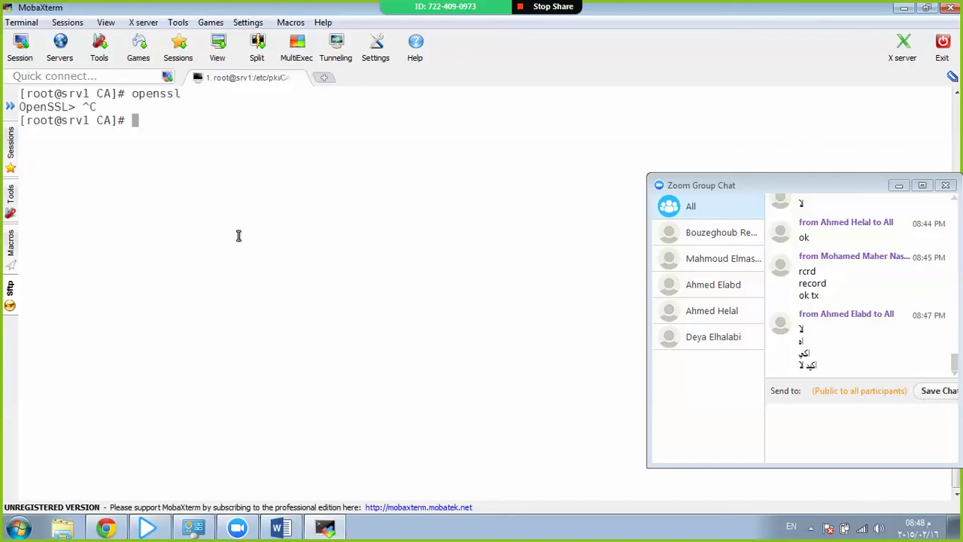
Run openssl --help and select the genrsa entry in its command list.
key("Up")
type("--help")
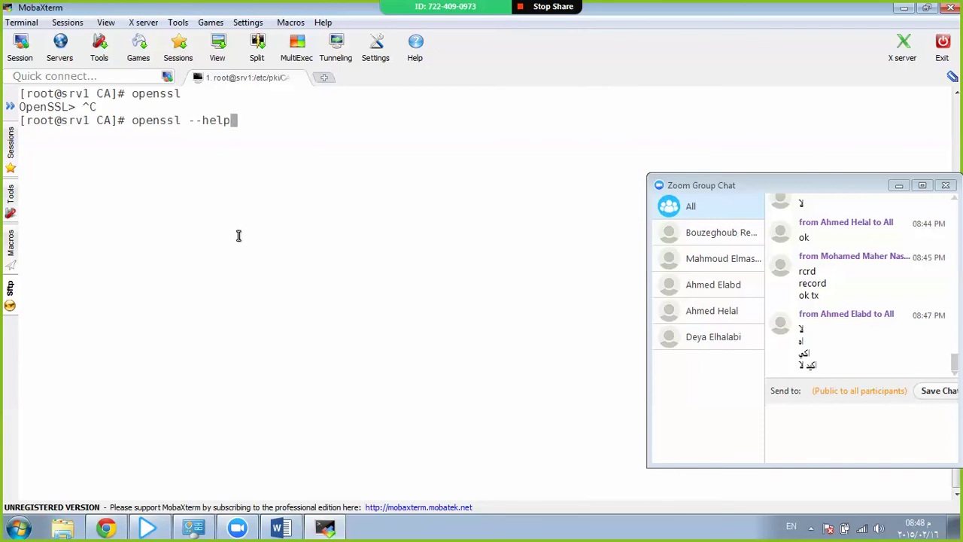
key("ctrl+l")
key("Return")
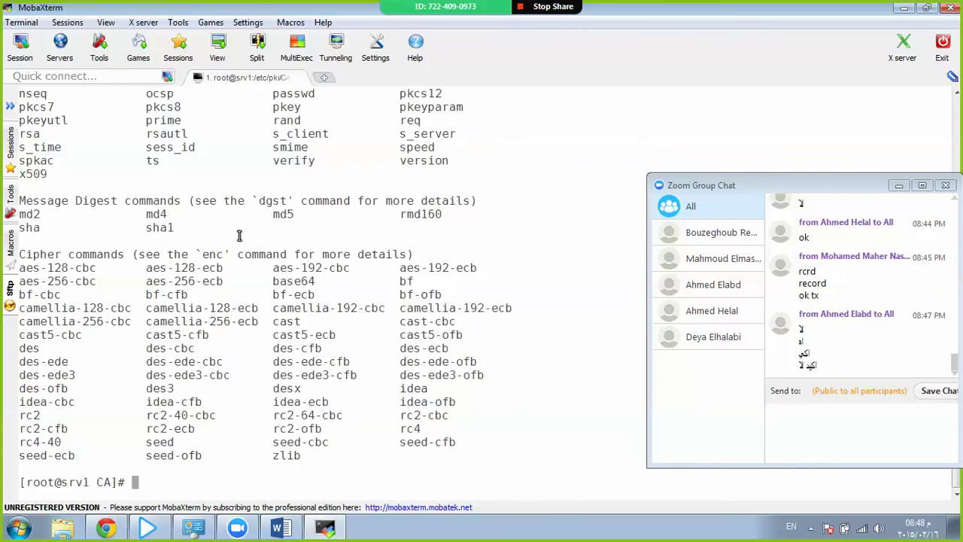
scroll(238, 235, "up", 6)
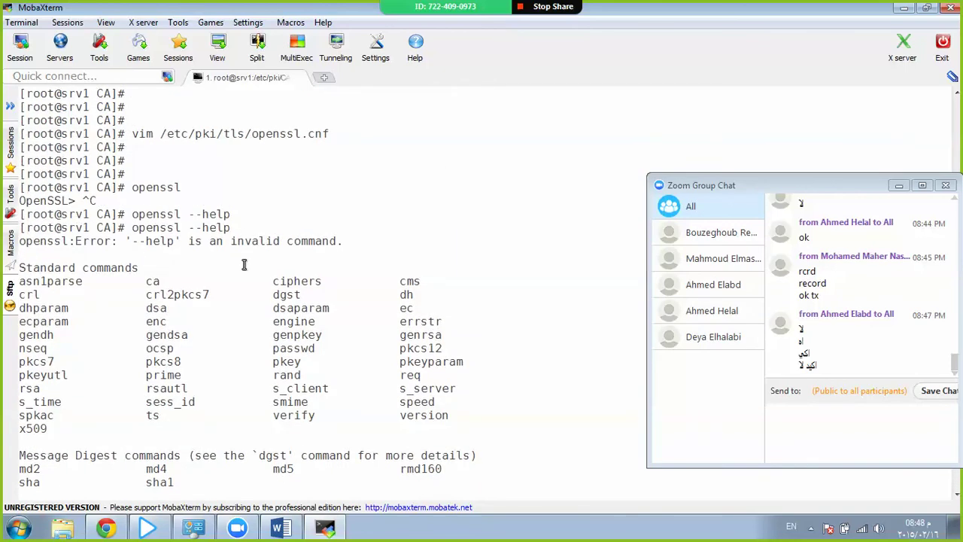
scroll(243, 263, "down", 3)
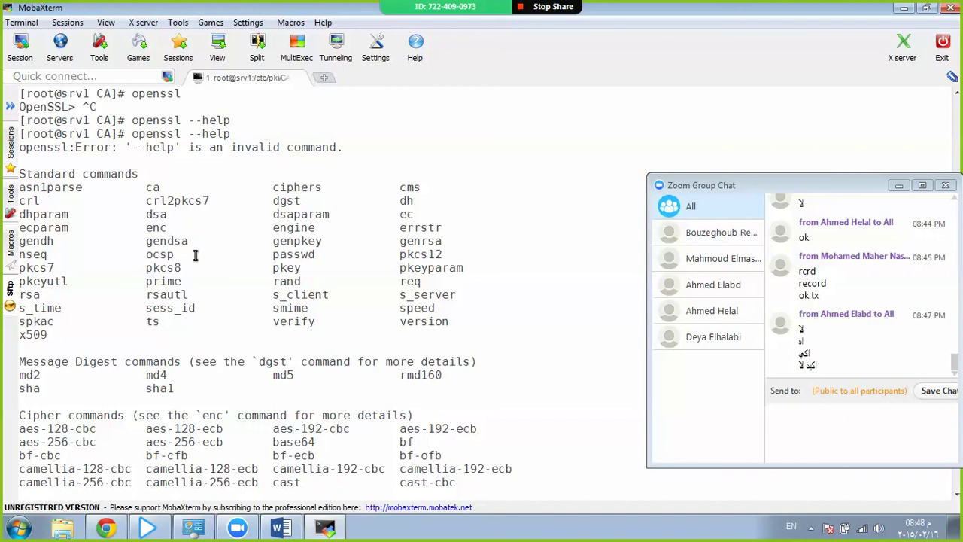
double_click(430, 241)
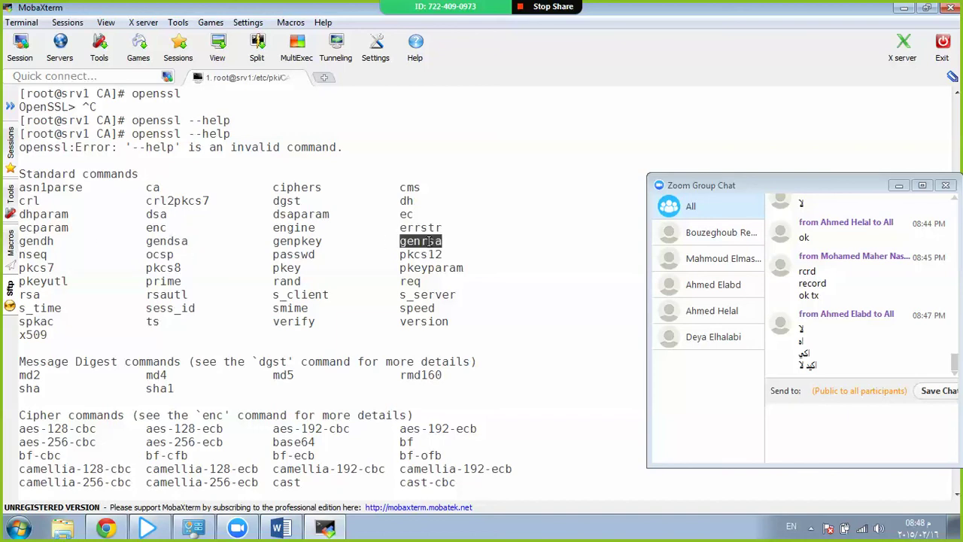
scroll(429, 241, "down", 4)
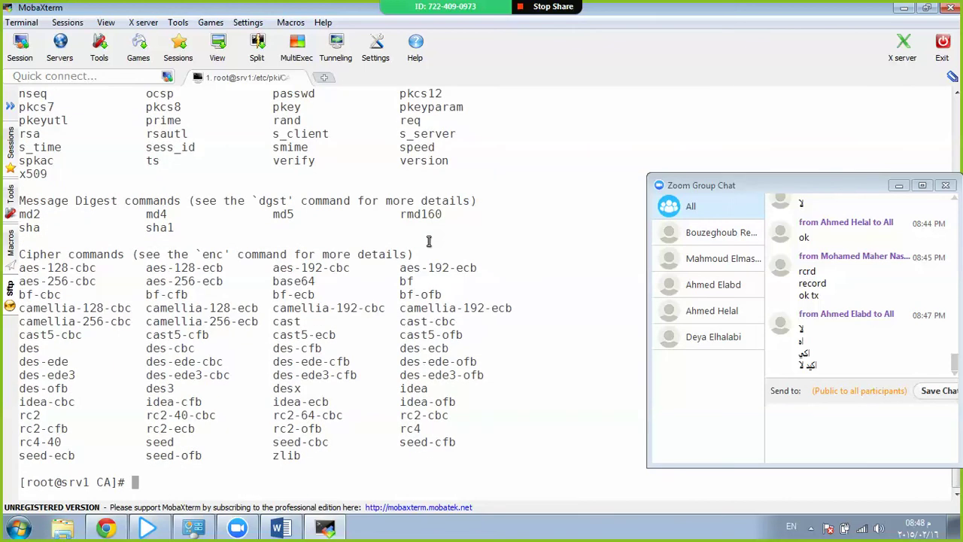
Type openssl genrsa -out root-ca.key 1024 at the prompt, settling on 1024 over 2048, without running it.
type("opens")
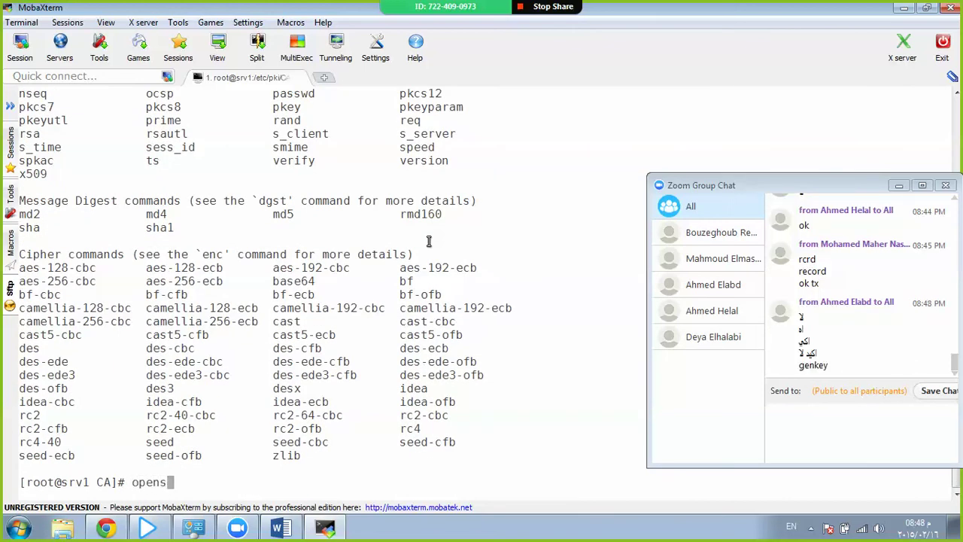
type("sl genrsa")
scroll(429, 241, "up", 3)
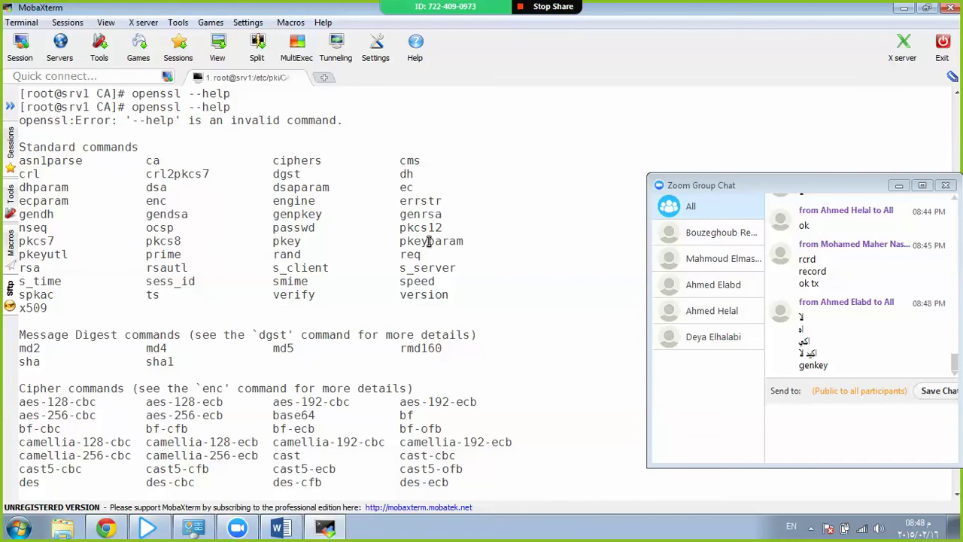
scroll(429, 241, "down", 3)
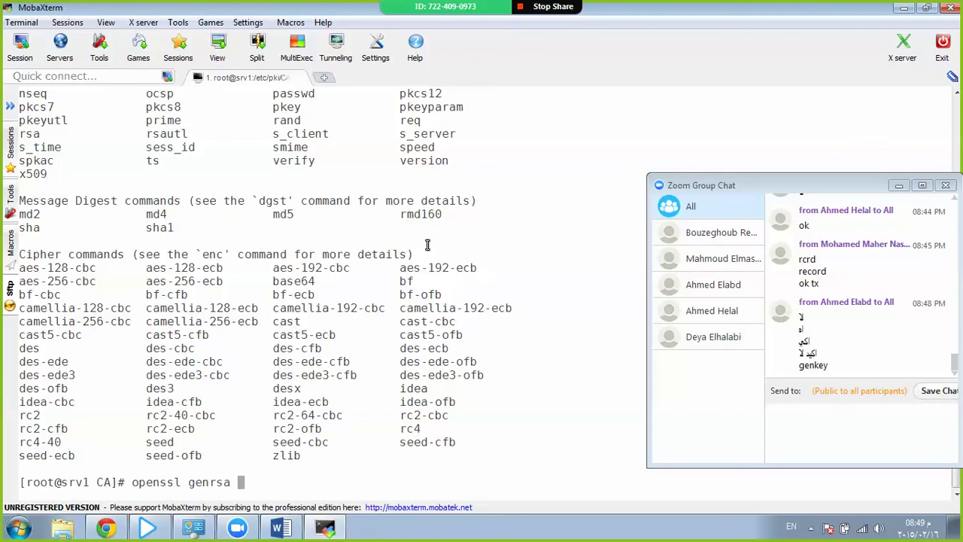
type("-out root-ca")
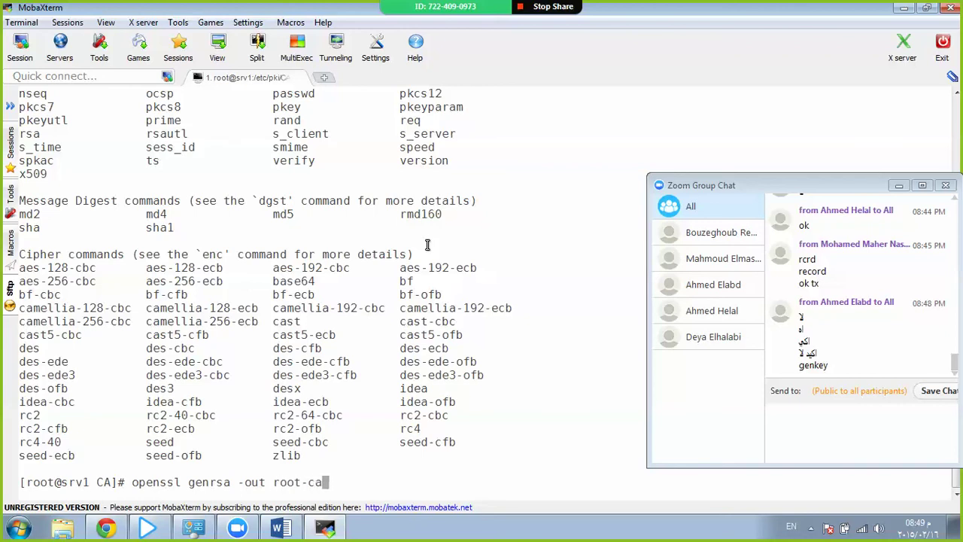
type(".key ")
type("102")
type("4")
key("BackSpace")
key("BackSpace")
key("BackSpace")
key("BackSpace")
type("2048")
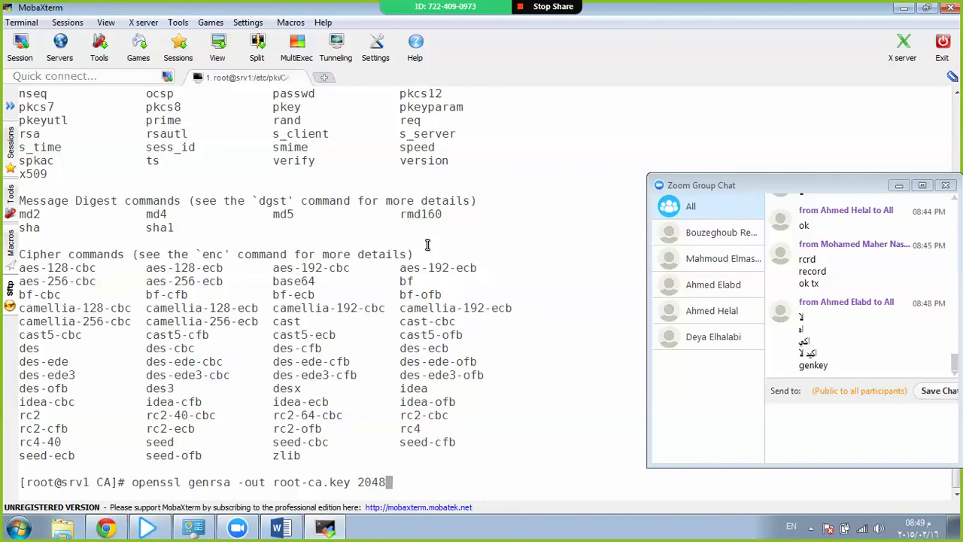
key("BackSpace")
key("BackSpace")
key("BackSpace")
key("BackSpace")
type("1024")
key("Left")
key("Left")
key("Left")
key("Left")
key("Left")
key("Left")
key("Left")
key("Left")
key("Left")
key("Left")
key("Left")
key("Left")
key("Left")
key("Left")
key("Left")
key("Left")
key("Left")
key("Left")
key("Left")
key("Left")
key("Left")
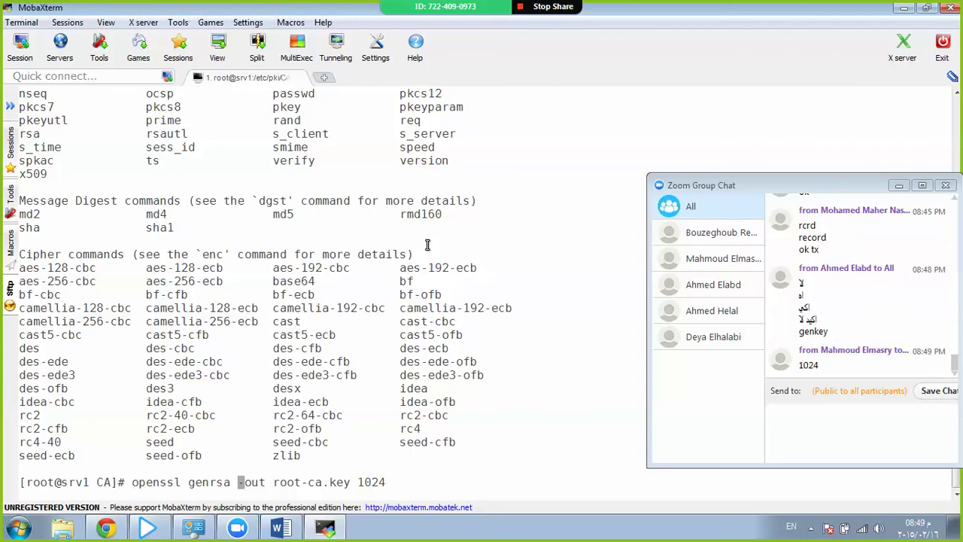
Add the -des3 option and run openssl genrsa -des3 -out root-ca.key 1024.
type("-")
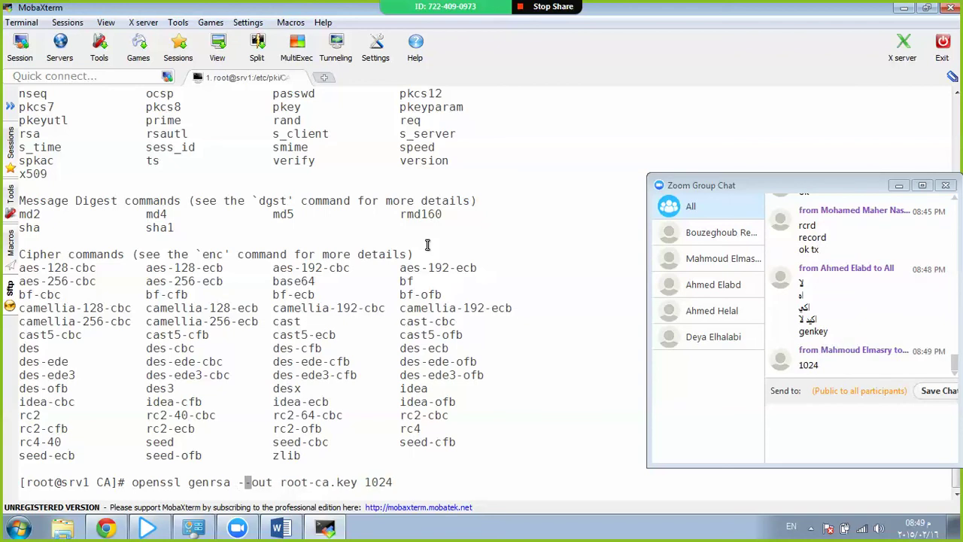
type("des")
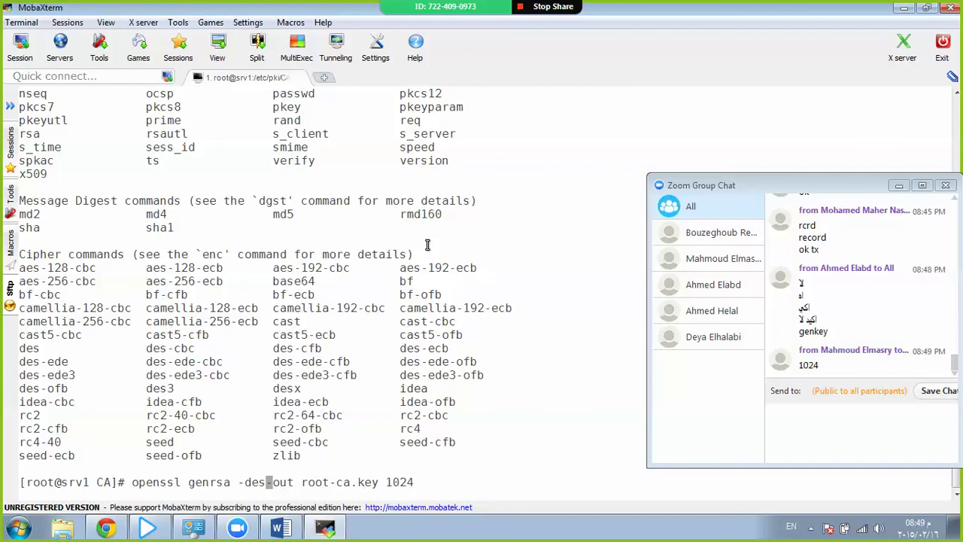
type("3")
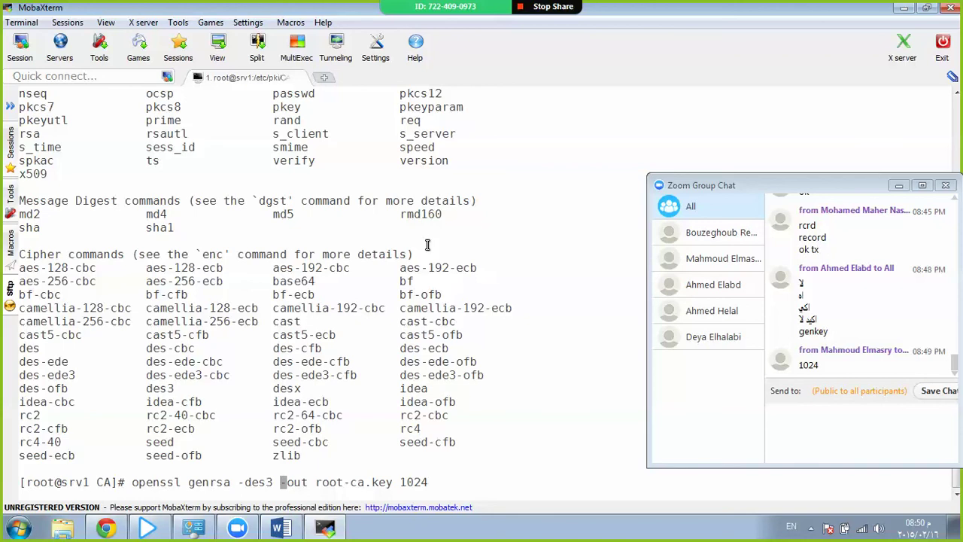
key("BackSpace")
key("BackSpace")
key("BackSpace")
key("BackSpace")
key("BackSpace")
key("BackSpace")
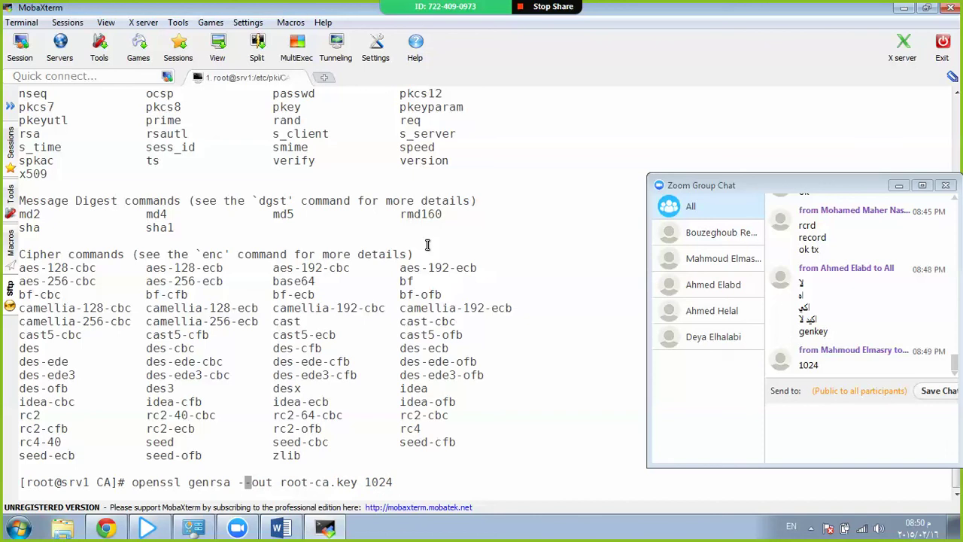
type("nodes -")
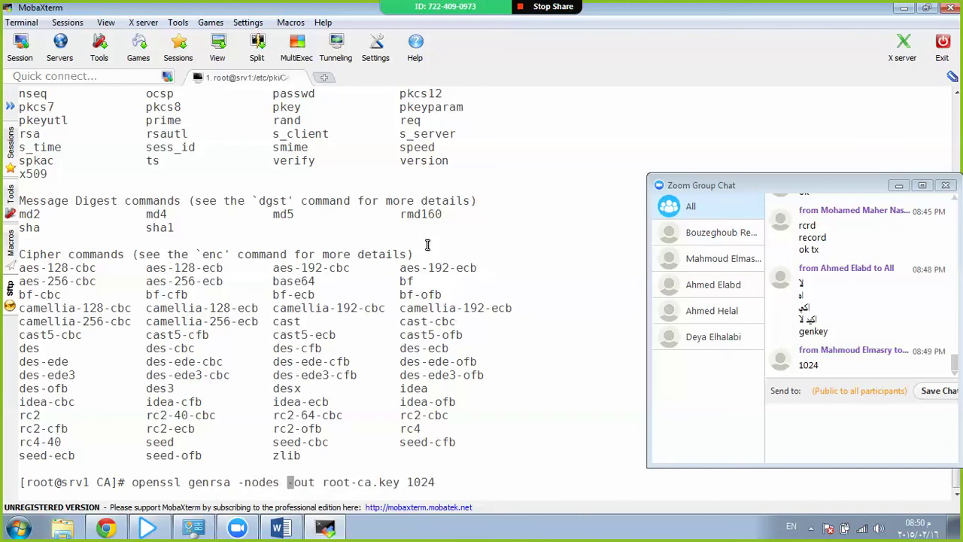
key("Left")
key("BackSpace")
key("BackSpace")
key("BackSpace")
key("BackSpace")
key("BackSpace")
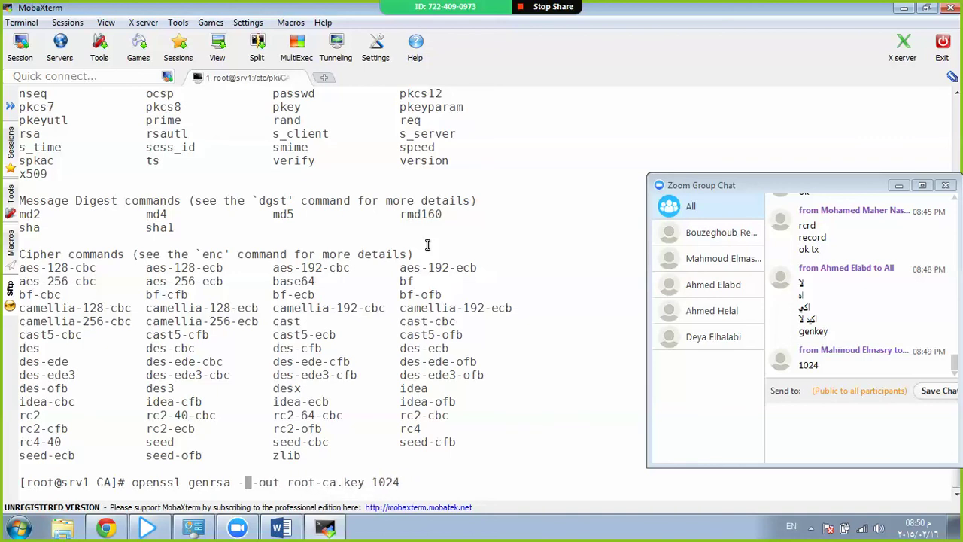
type("des")
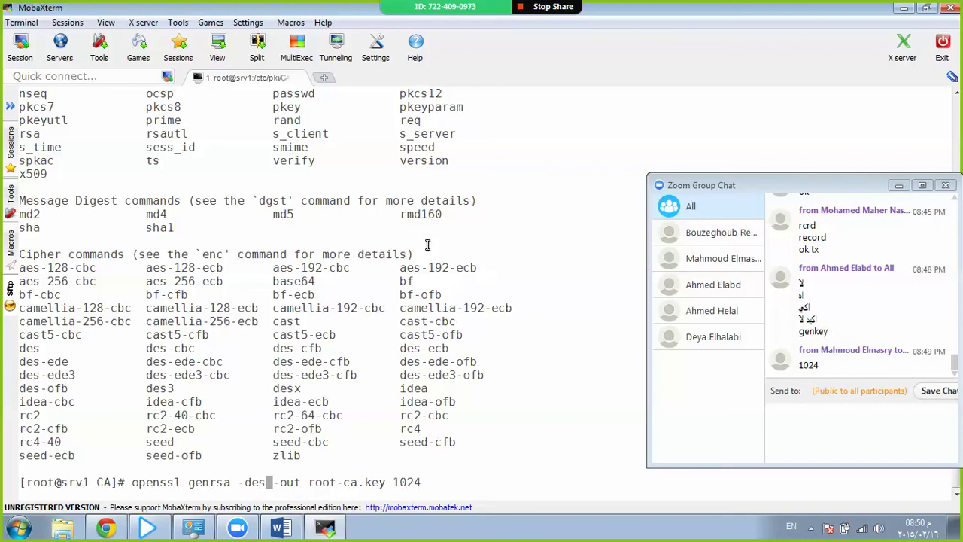
type("3")
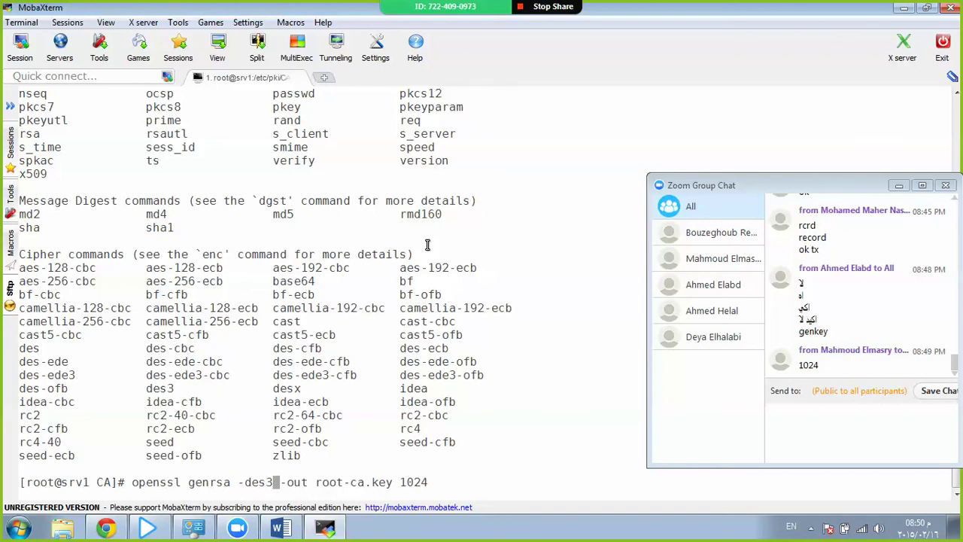
key("Return")
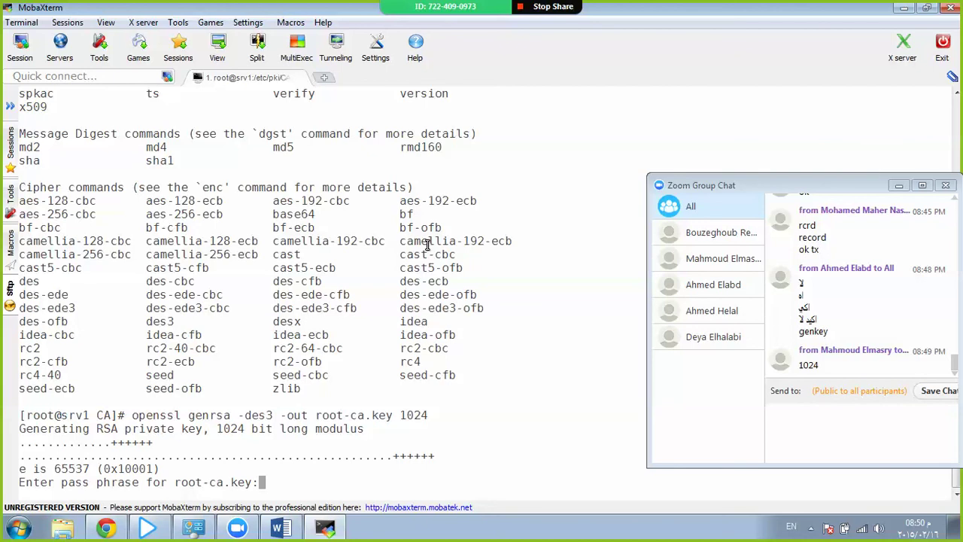
Enter and confirm the key's pass phrase, then list the directory showing root-ca.key.
key("Return")
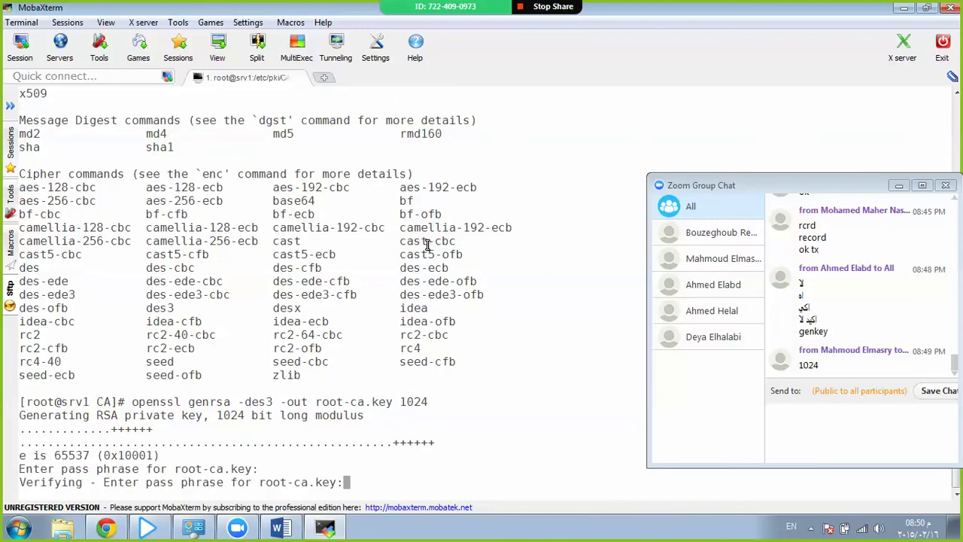
key("Return")
type("ls")
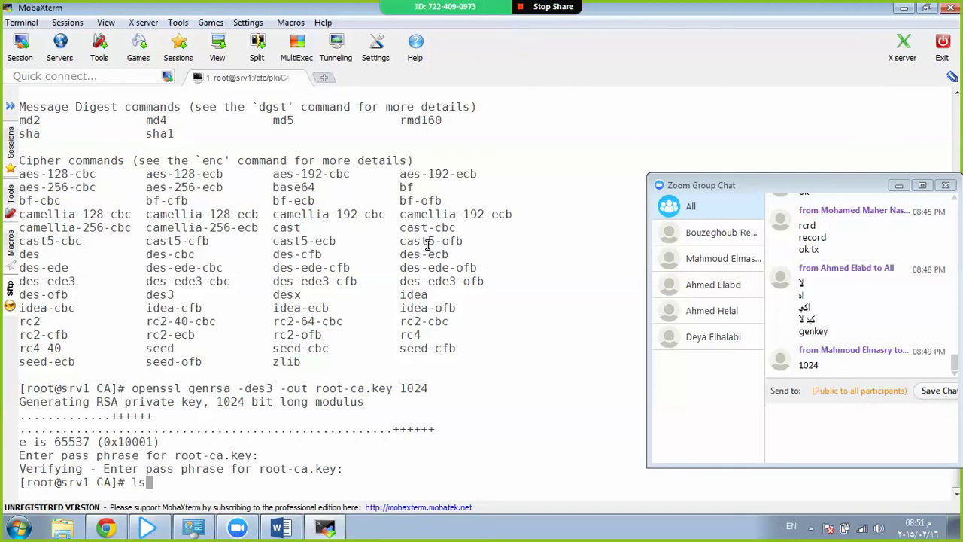
key("Return")
key("Return")
key("Return")
key("Return")
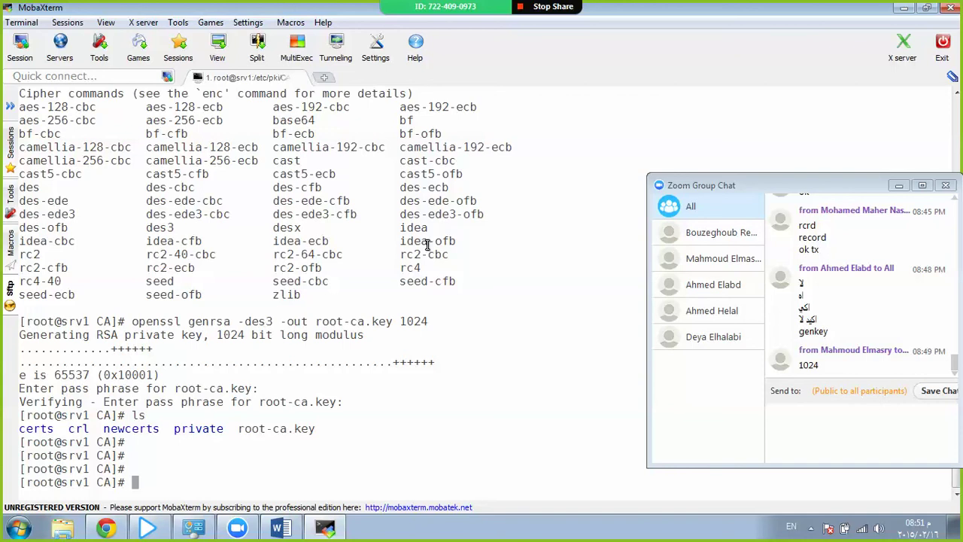
View root-ca.key in less, highlighting its PRIVATE KEY header, then quit the pager.
type("less r")
key("Tab")
key("Return")
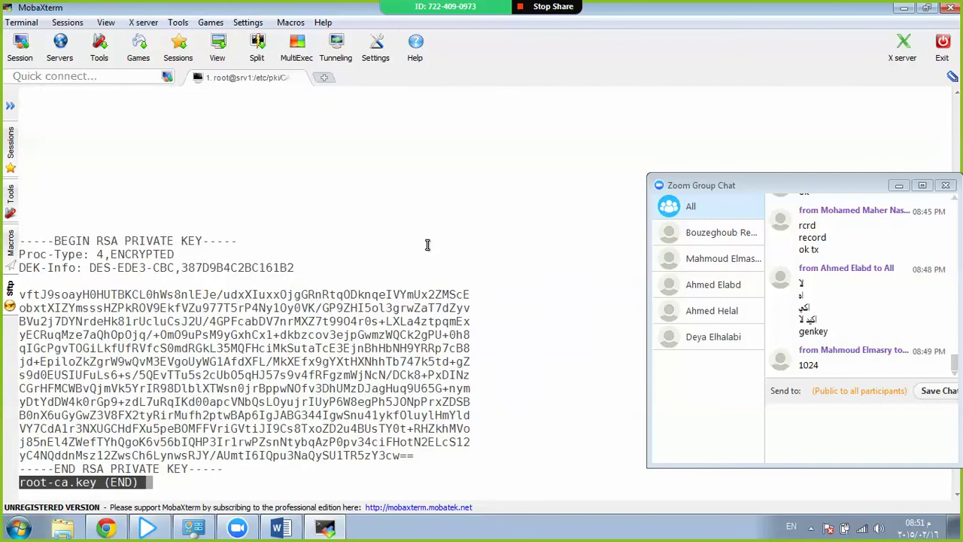
key("Down")
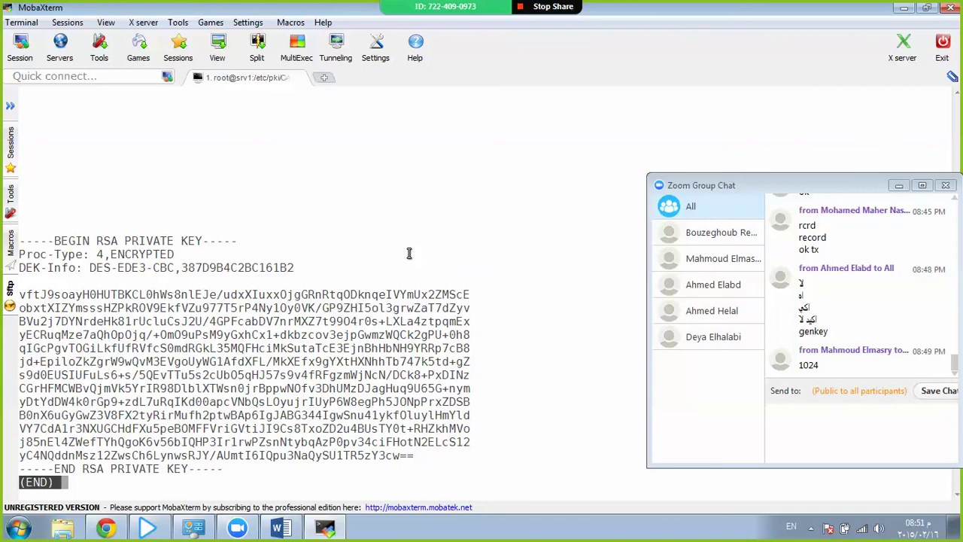
left_click_drag(19, 241, 339, 440)
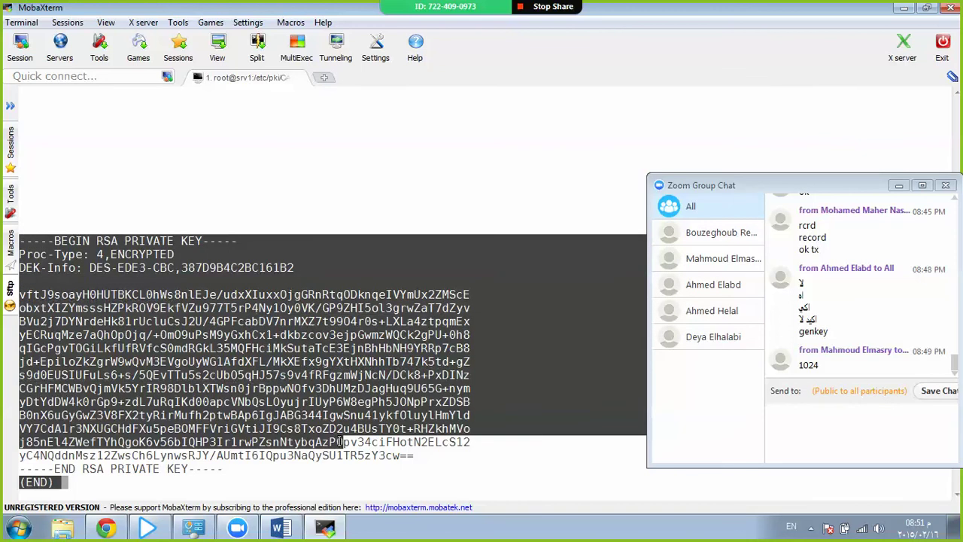
left_click(152, 251)
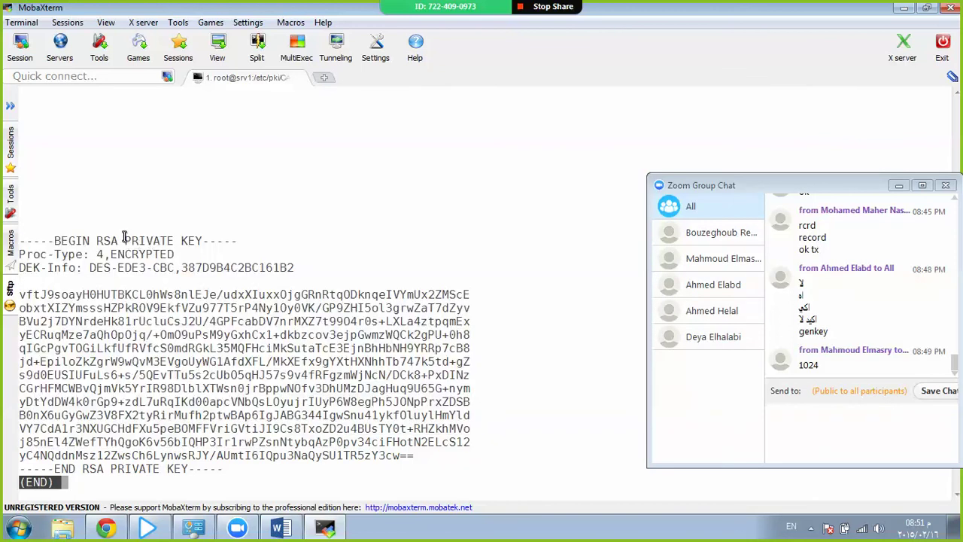
left_click_drag(125, 241, 201, 238)
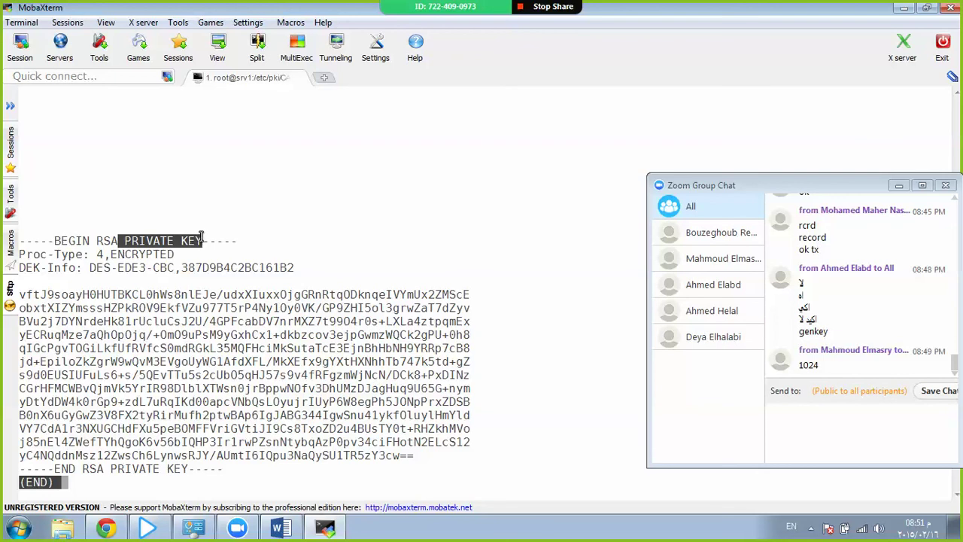
key("q")
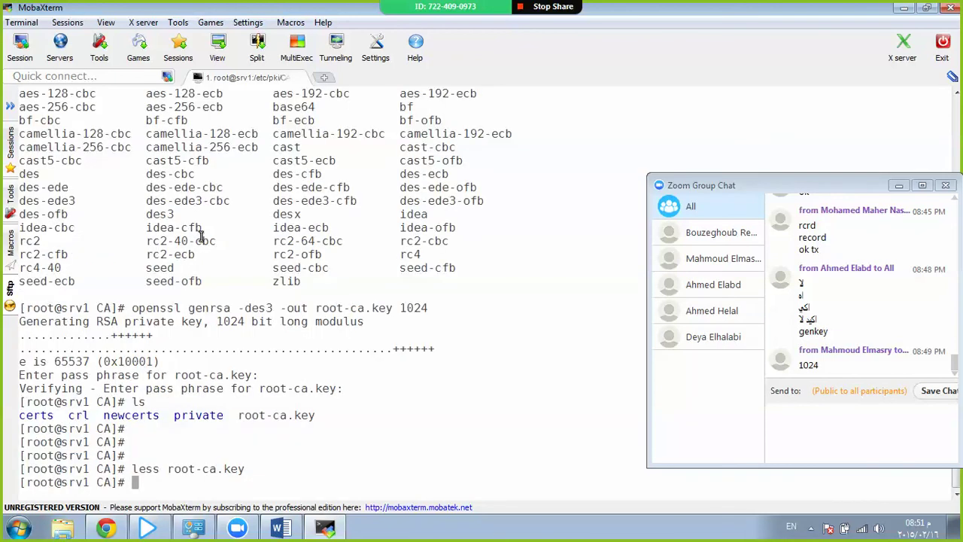
key("Return")
key("Return")
key("Return")
key("Return")
key("Return")
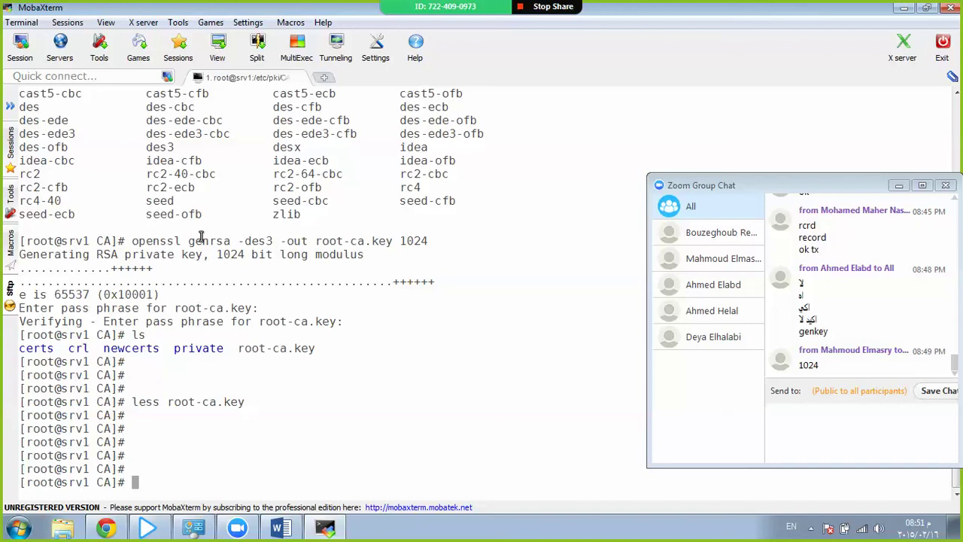
Enter openssl req -new -x509 -days 3650 -key root-ca.key -out root-ca.crt at the prompt.
type("openssl req -new")
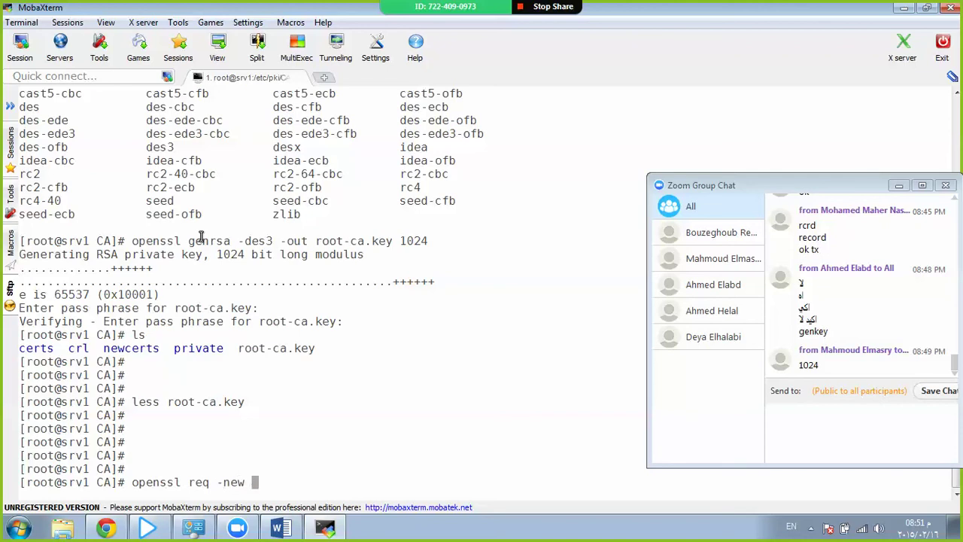
type(" -x509 -days ")
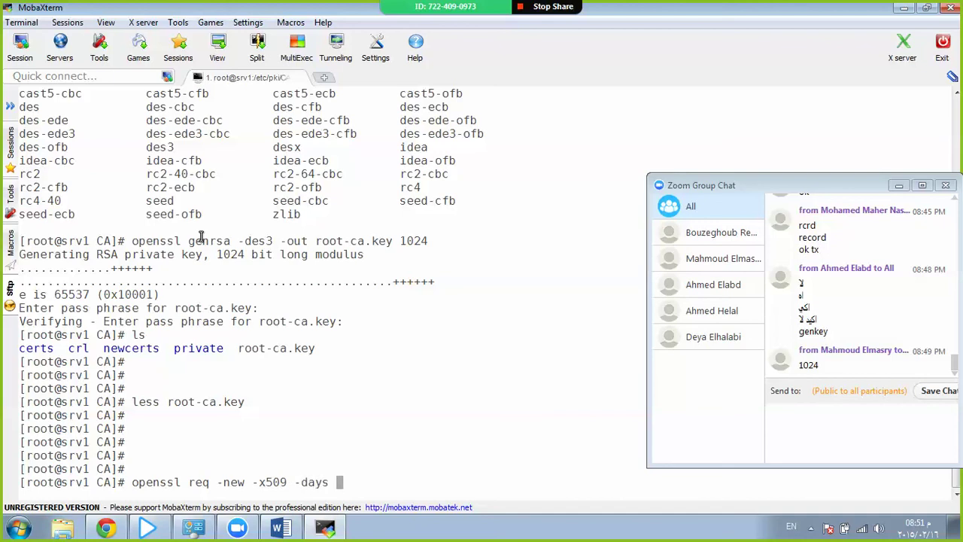
type("3650 ")
type("-key")
type(" ro")
key("Tab")
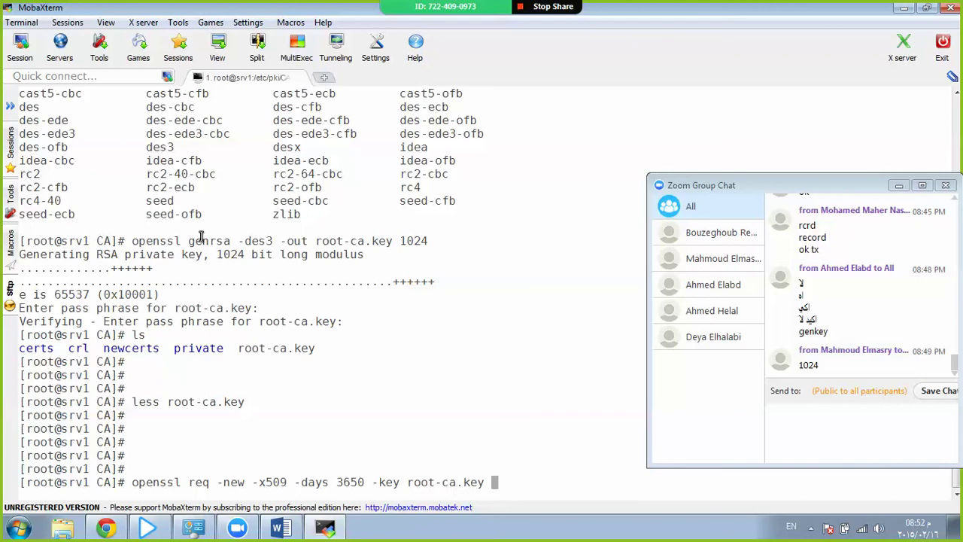
type("-out root-ca.crt")
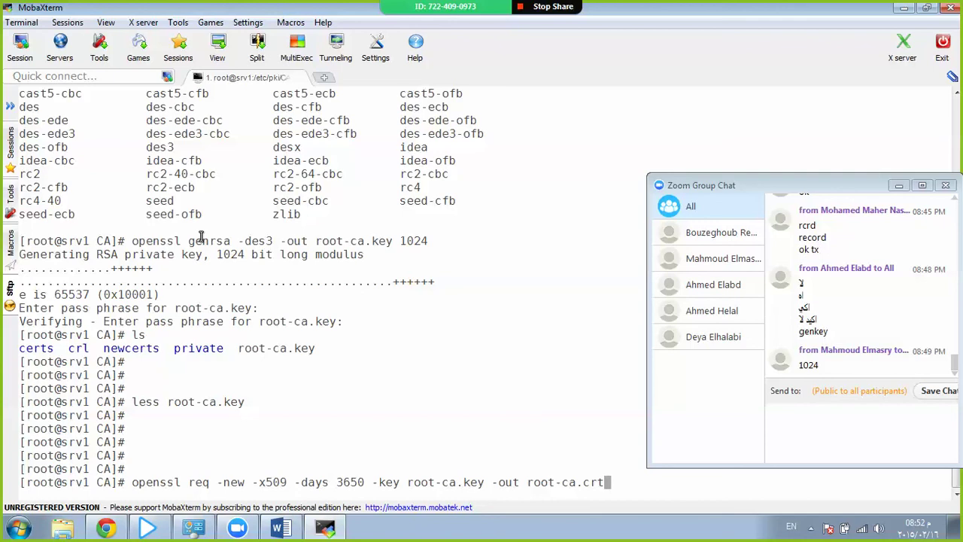
Run the certificate command, give the pass phrase, country EG, and CAIRO for state and locality.
key("Return")
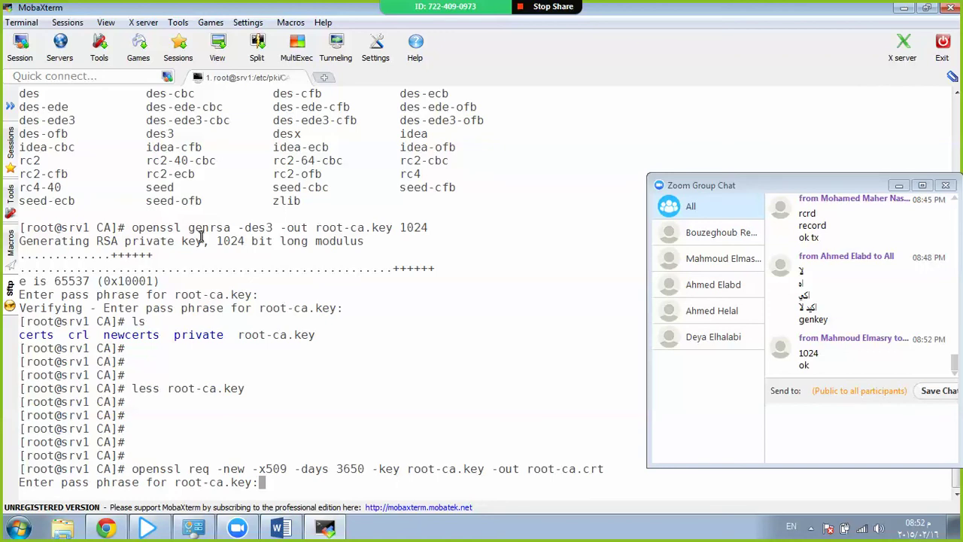
key("Return")
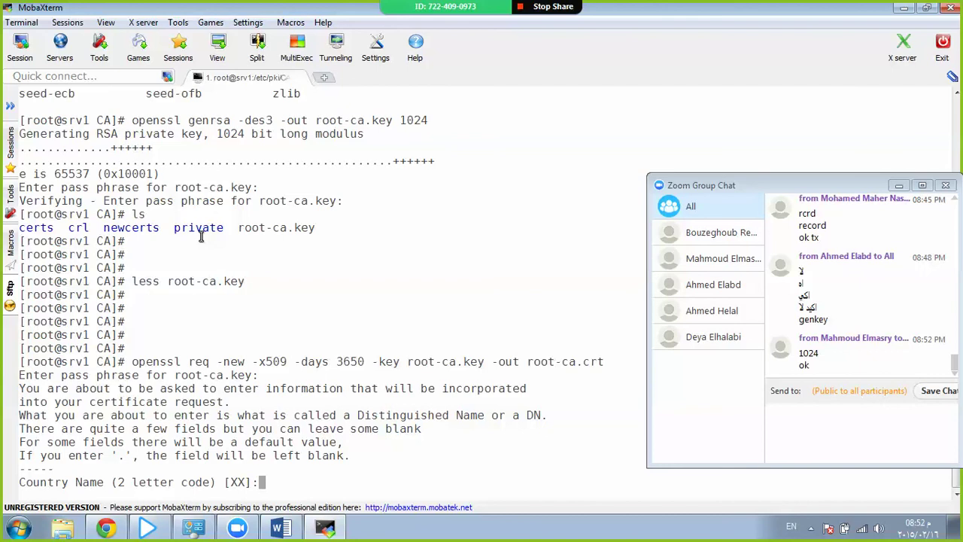
type("EG")
key("Return")
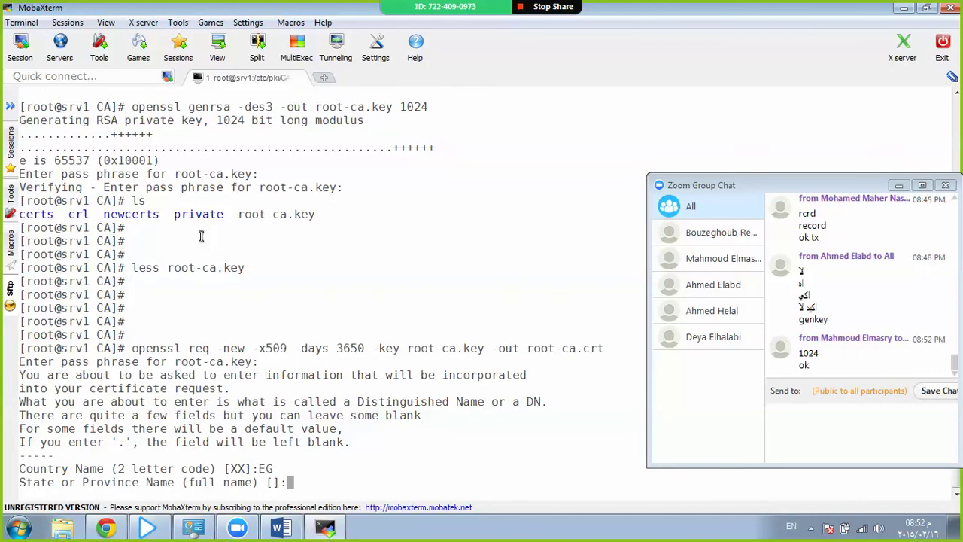
type("CAIRO")
key("Return")
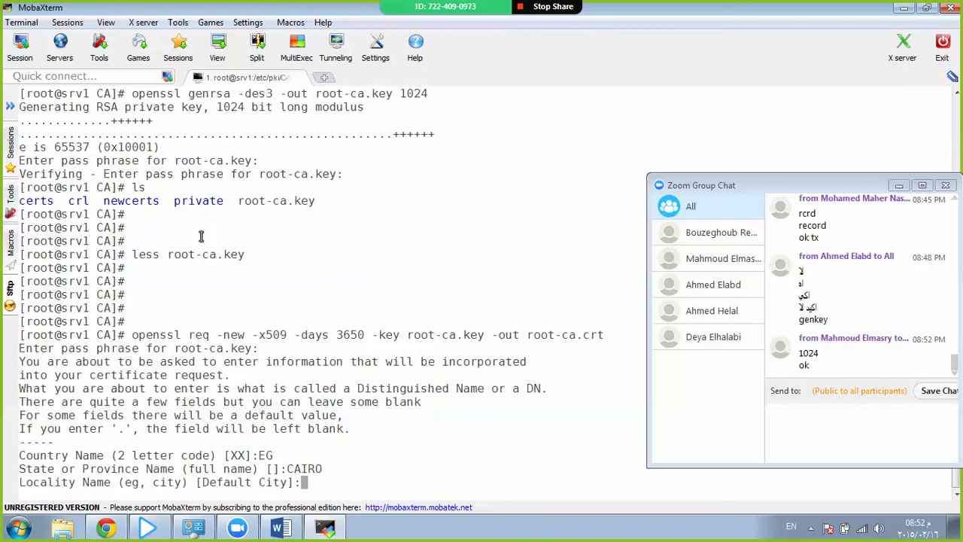
type("CAIRO")
key("Return")
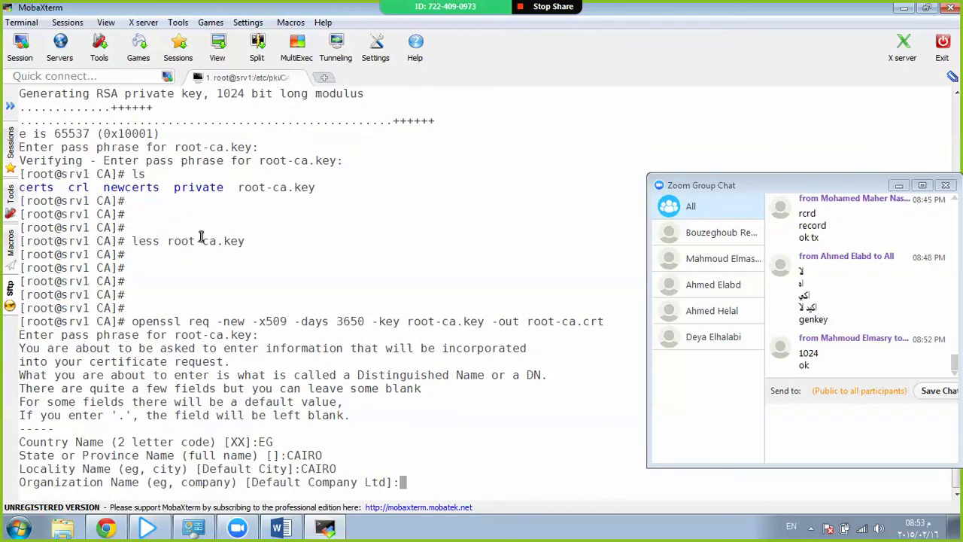
Enter organization MOSTAFA.COM, unit IT, common name srv1.mostafa.com and the support e-mail address.
type("MOSTAFA.COM")
key("Return")
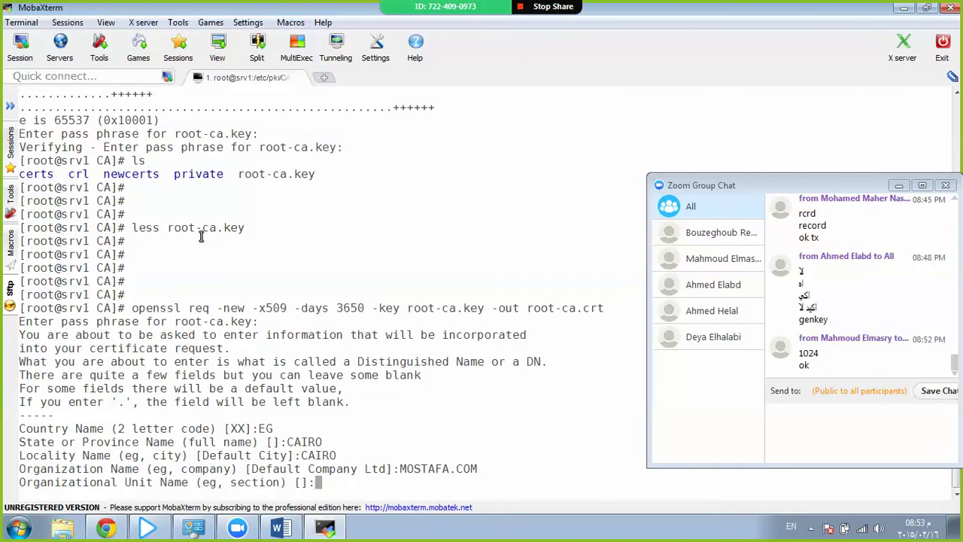
type("IT")
key("Return")
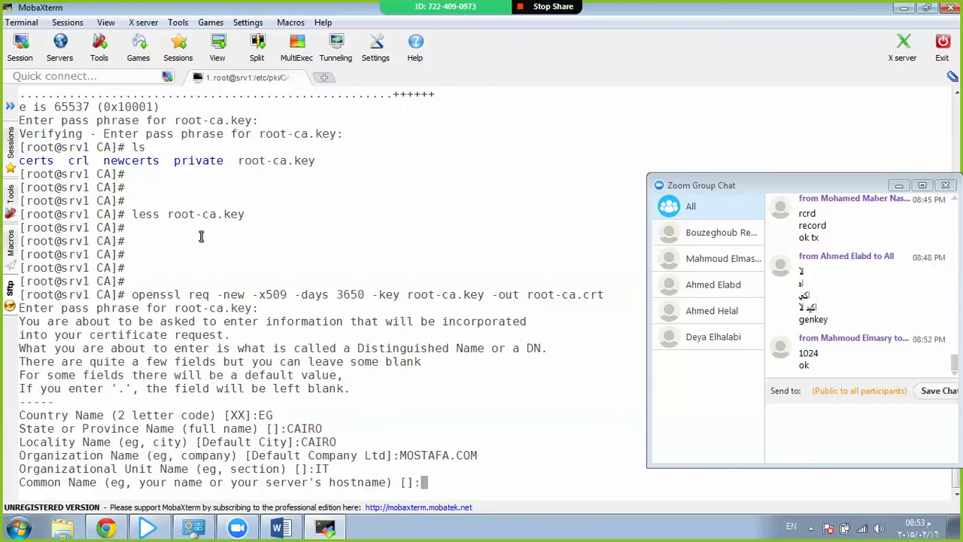
type("srv1.m")
type("ostafa.c")
type("om")
key("Return")
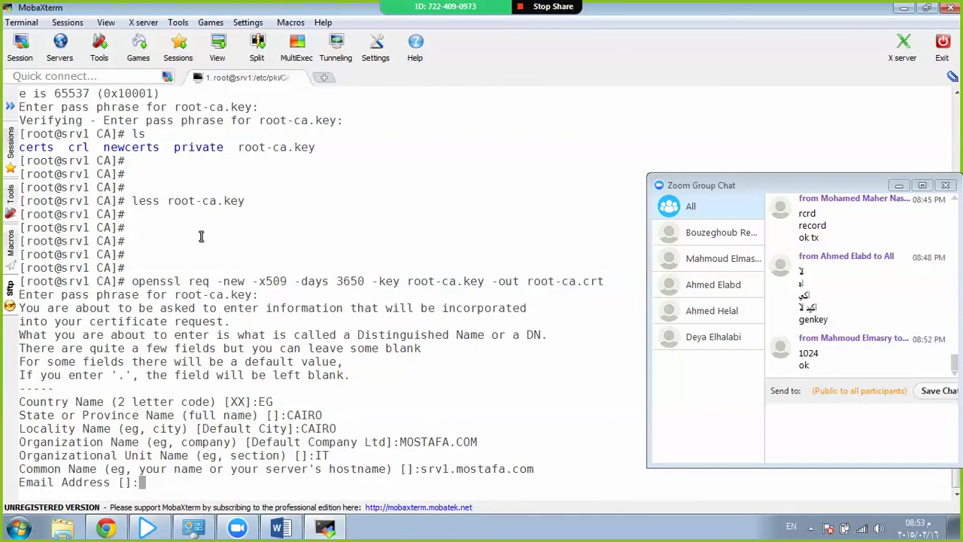
key("Return")
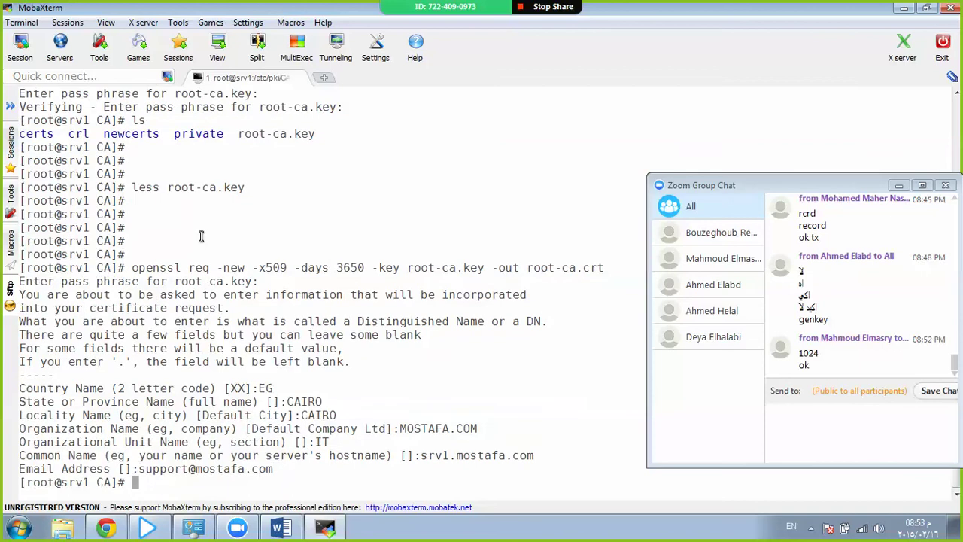
key("Return")
key("Return")
List the CA folder and view root-ca.crt in less, then quit the pager.
type("ls")
key("Return")
key("Return")
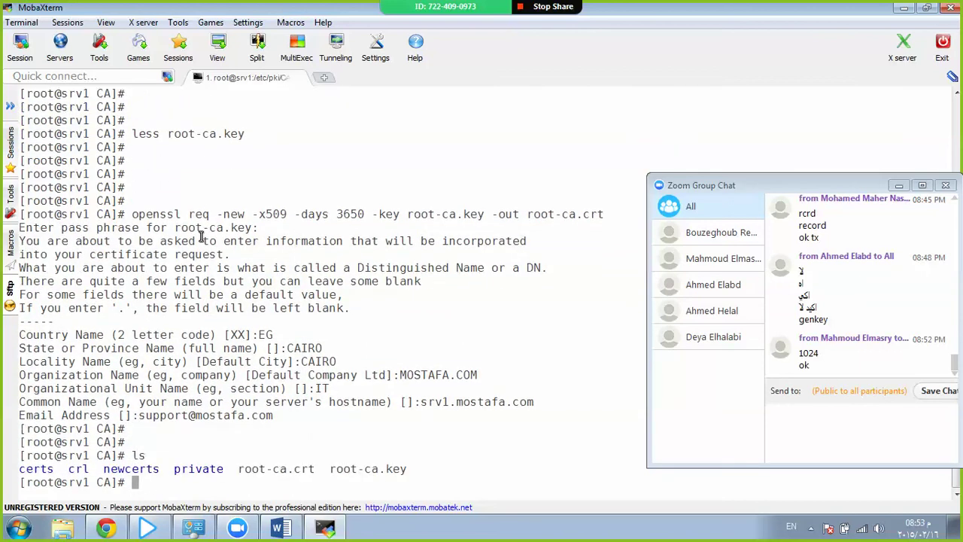
key("Return")
key("Return")
type("less ro")
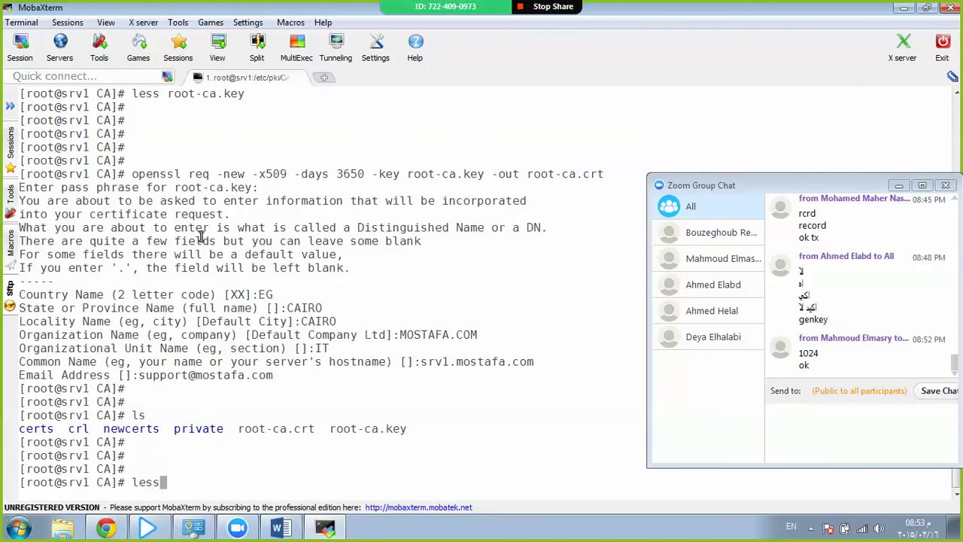
key("Tab")
type("c")
key("Tab")
key("Return")
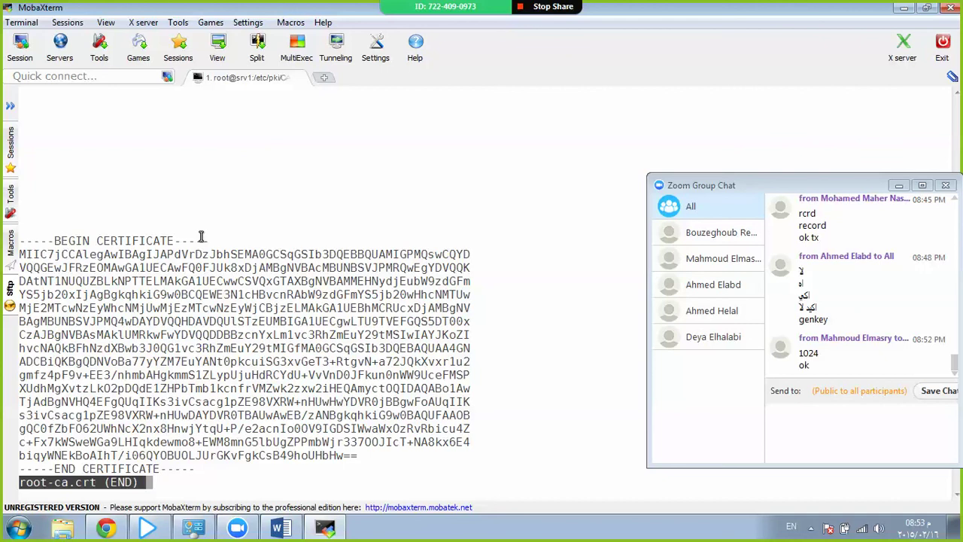
key("q")
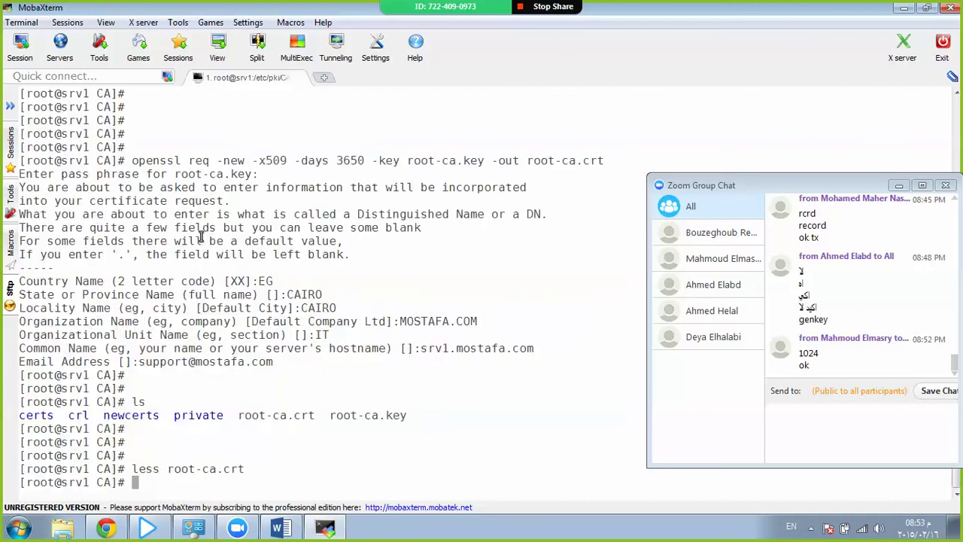
key("Return")
key("Return")
key("Return")
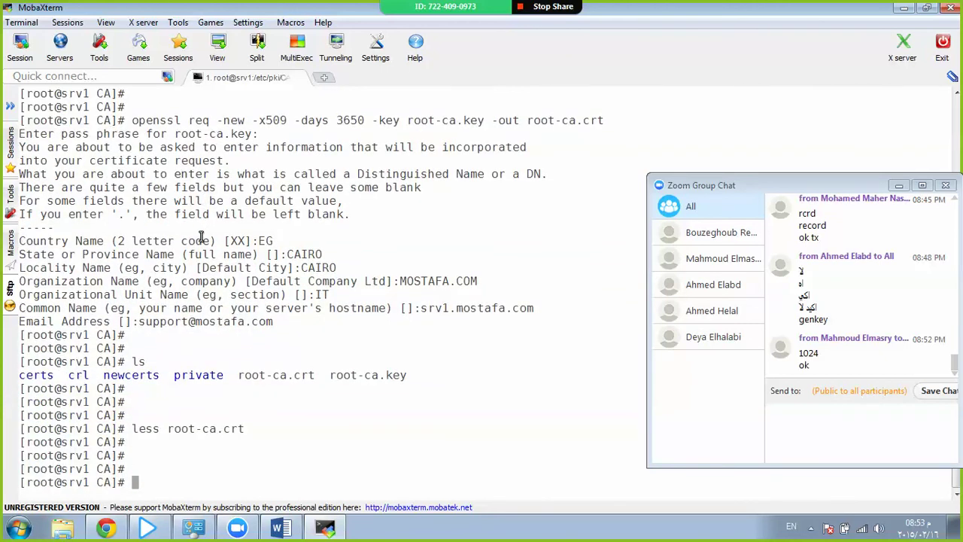
View root-ca.key in less, then launch the 389-console management console.
type("ls")
key("Return")
key("Return")
key("Return")
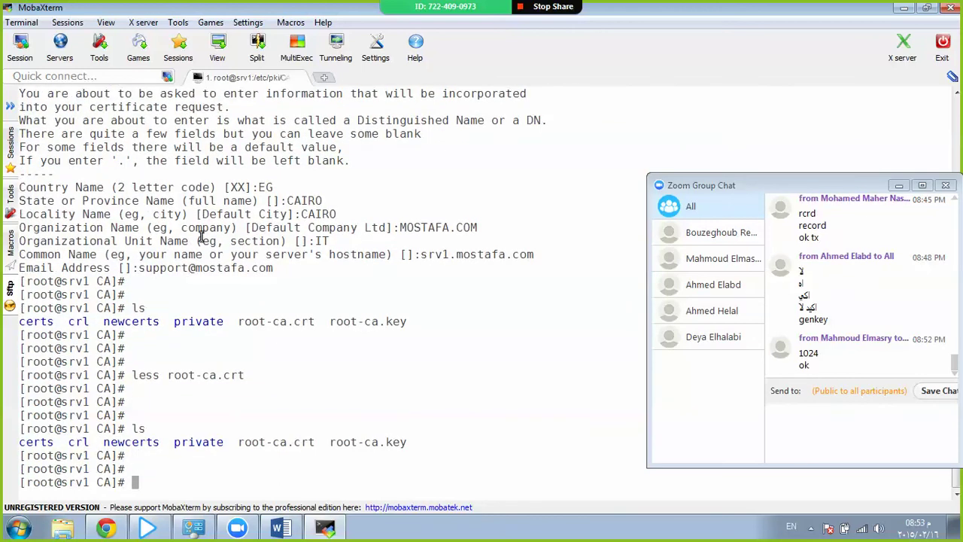
type("less root-ca.key")
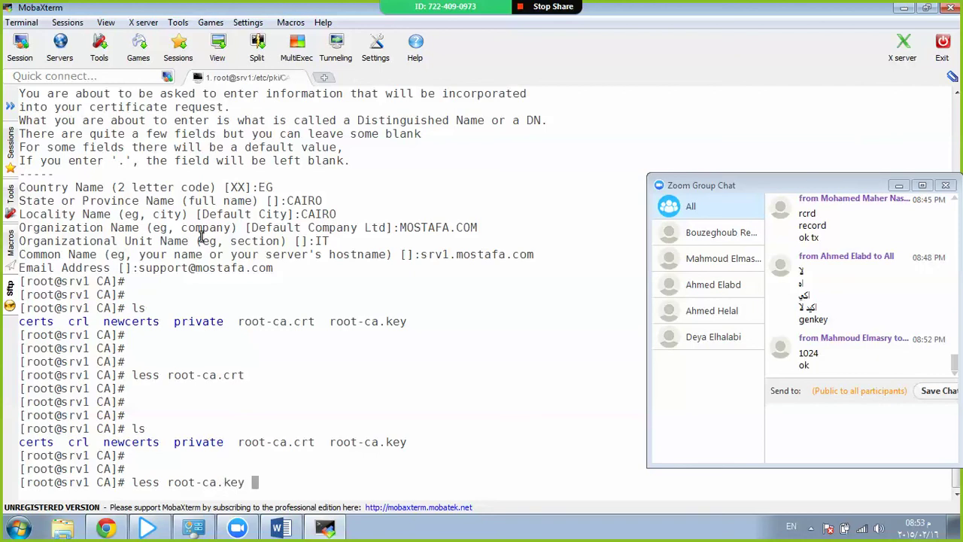
key("Return")
key("q")
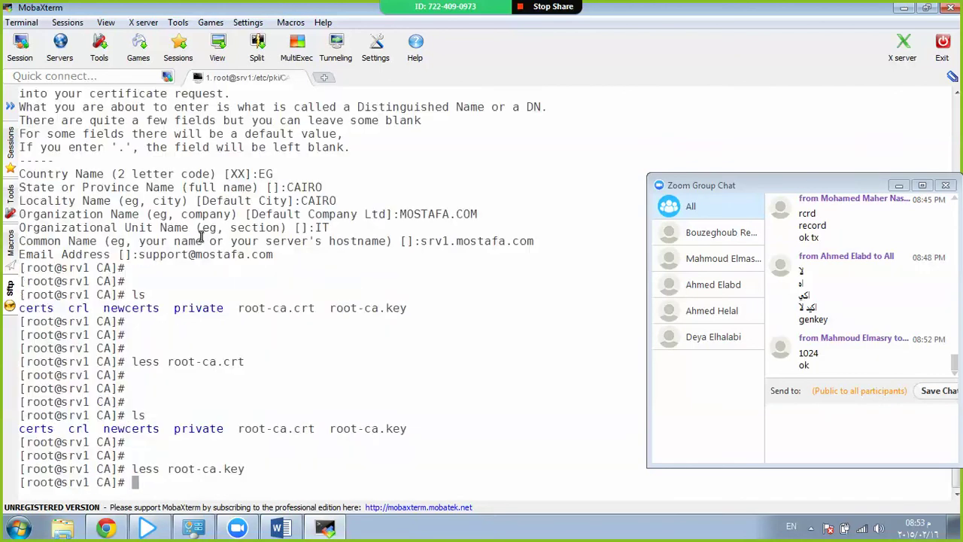
key("Up")
key("BackSpace")
key("BackSpace")
key("BackSpace")
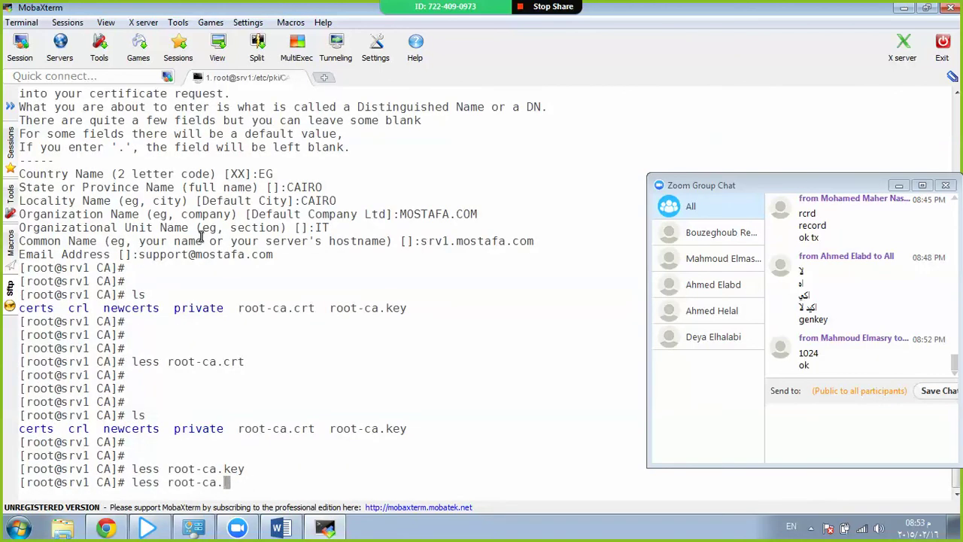
type("crt")
key("ctrl+c")
key("ctrl+c")
key("ctrl+c")
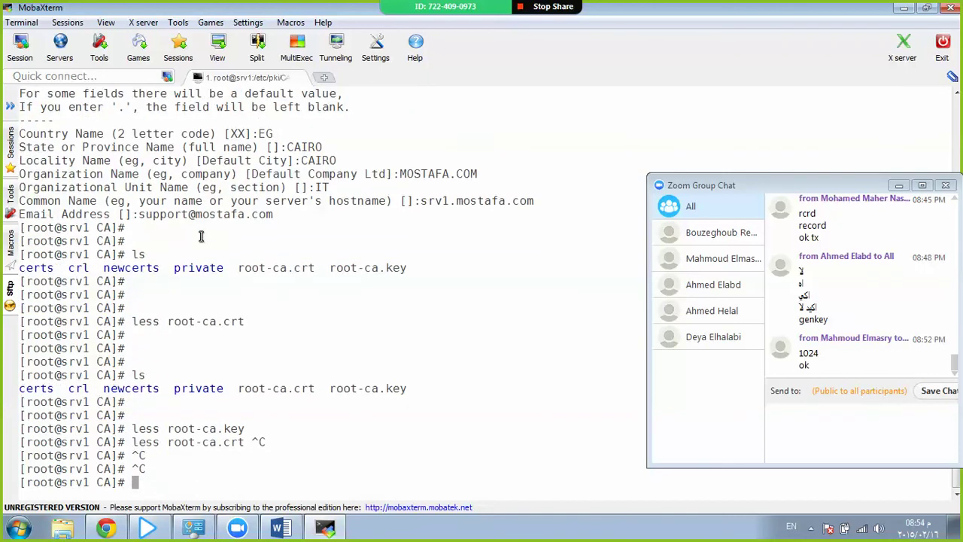
type("389-console")
key("Return")
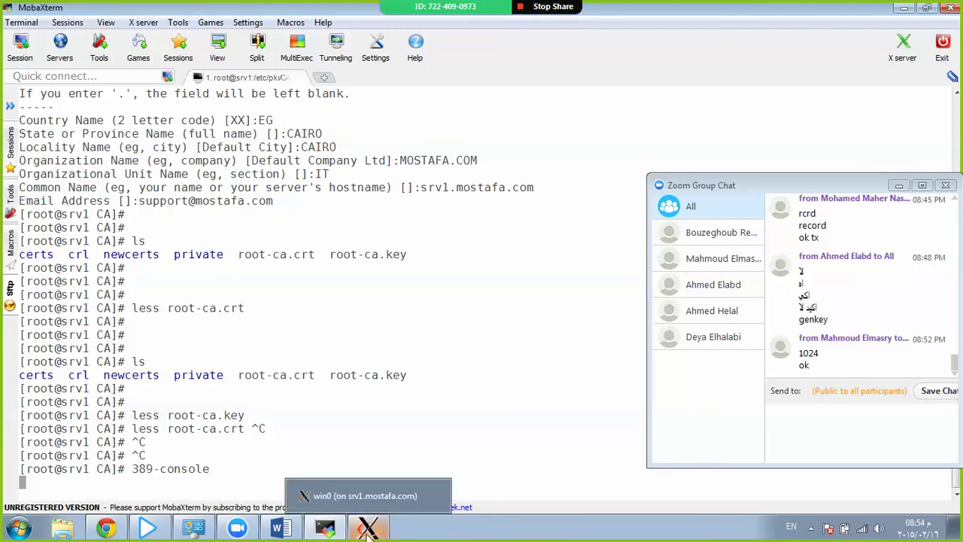
Log in as Directory Manager and open Directory Server (srv1) under srv1.mostafa.com > Server Group.
type("•••••")
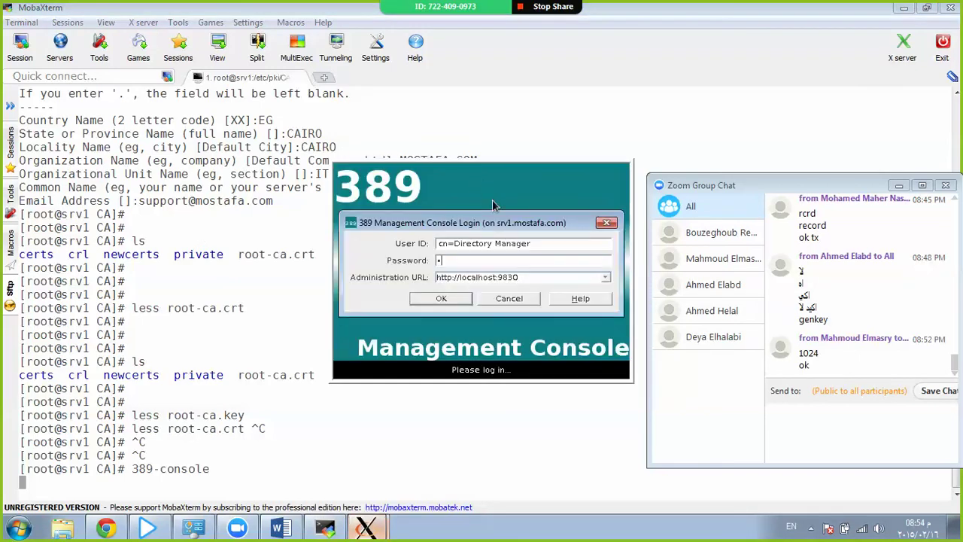
type("••••")
key("Return")
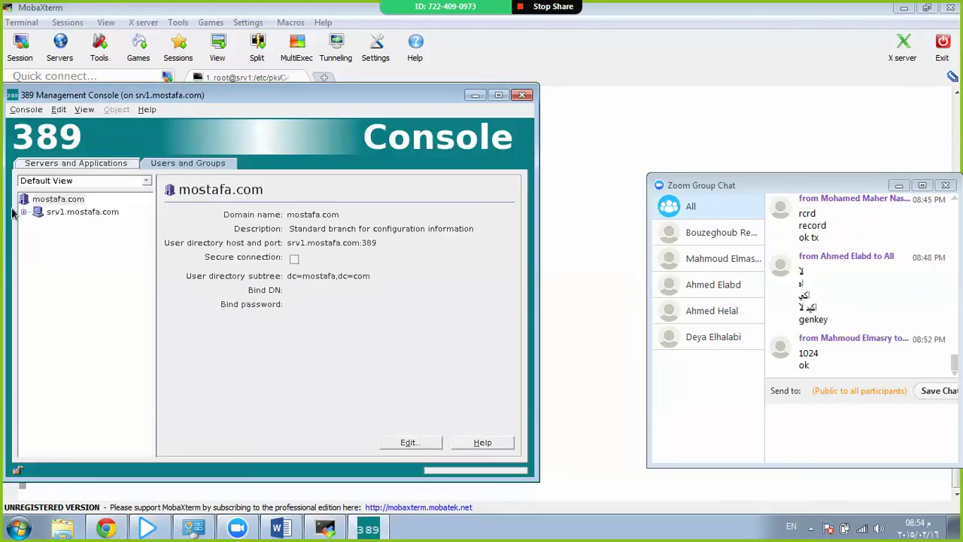
left_click(24, 213)
double_click(67, 226)
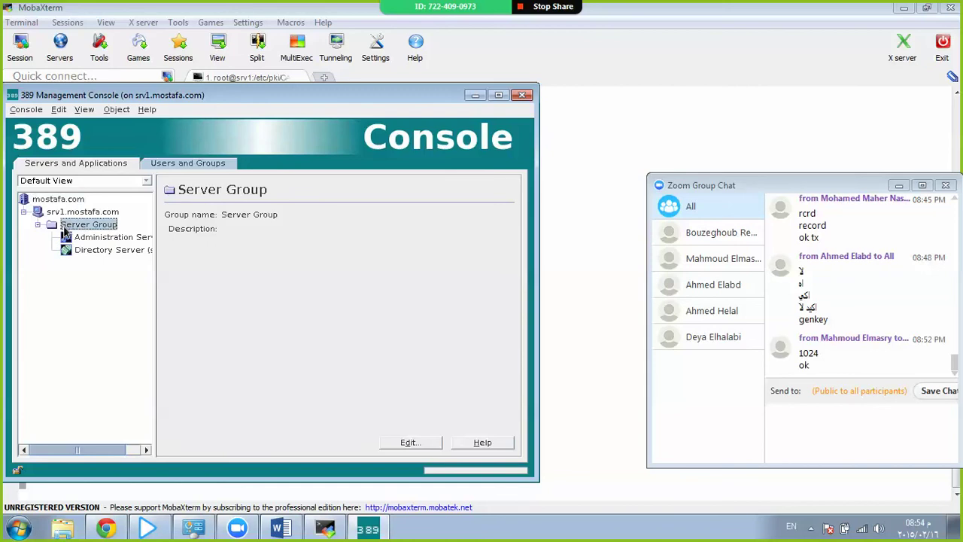
left_click(80, 250)
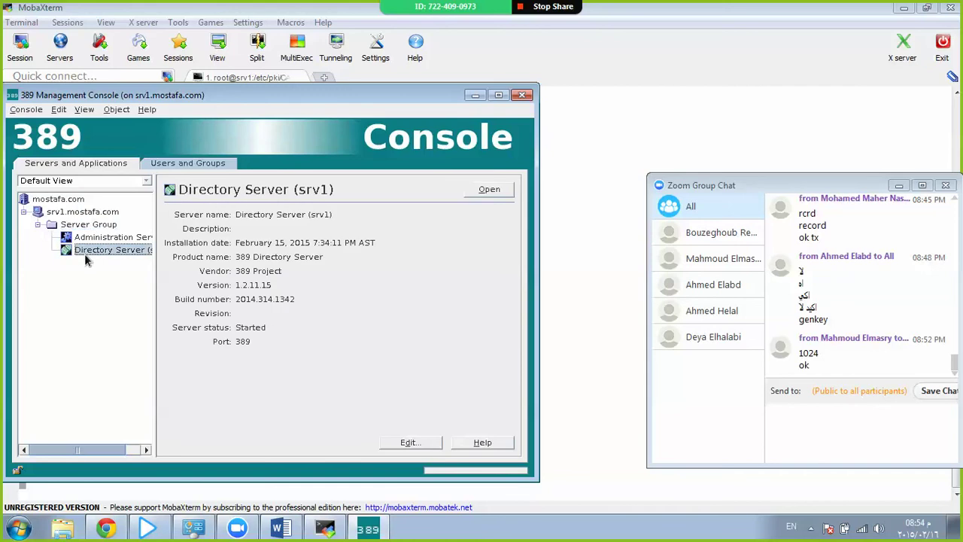
left_click(488, 189)
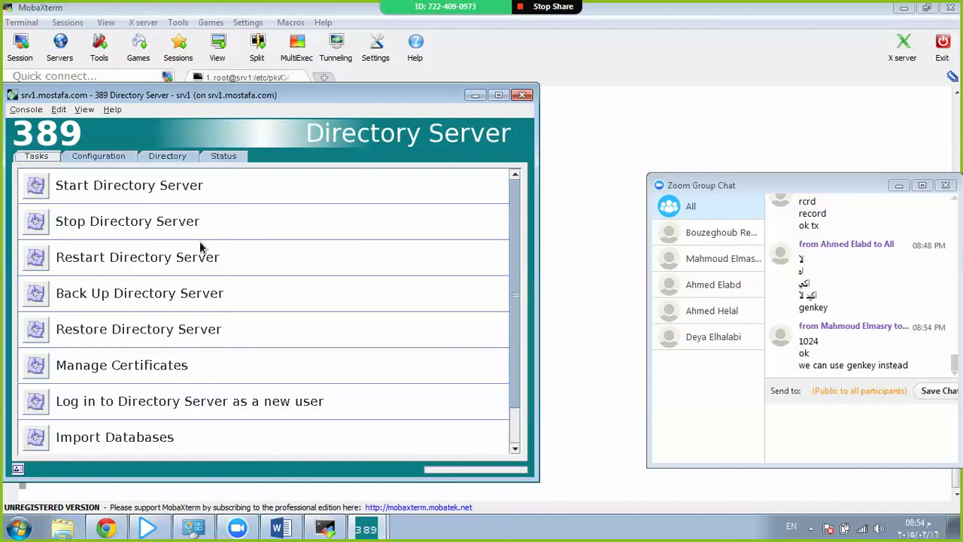
mouse_move(195, 98)
left_mouse_down()
mouse_move(307, 112)
mouse_move(213, 85)
mouse_move(206, 94)
mouse_move(219, 101)
mouse_move(196, 101)
left_mouse_up()
left_click(34, 366)
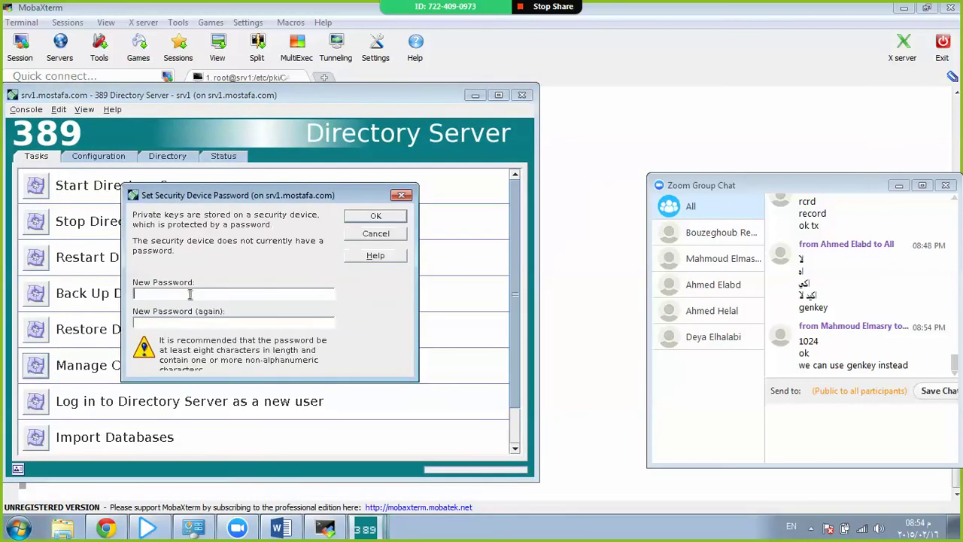
left_click_drag(221, 195, 327, 175)
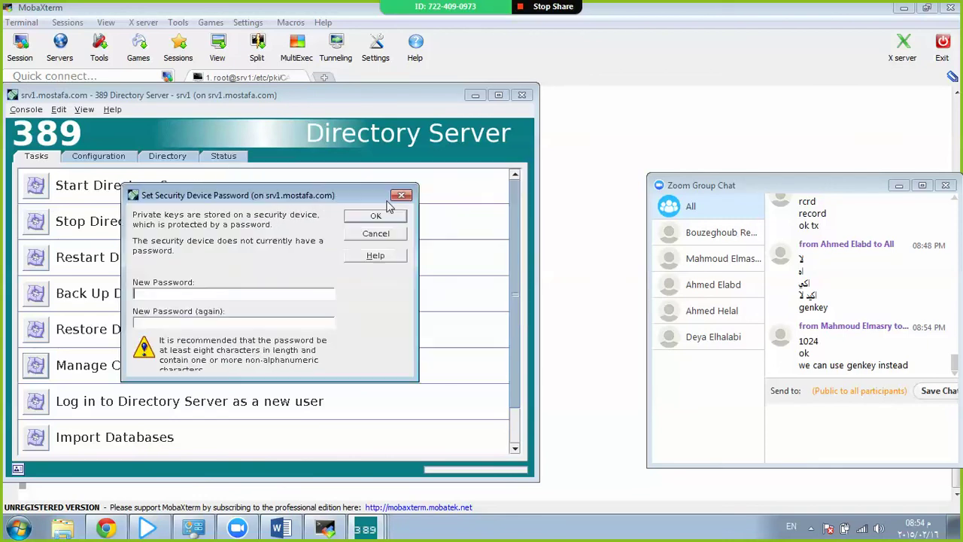
left_click(216, 294)
left_click(359, 239)
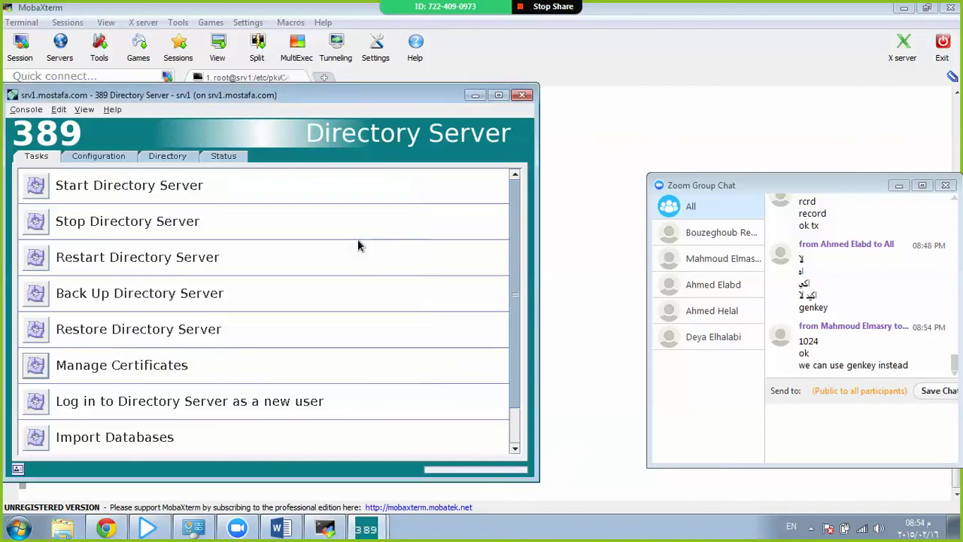
scroll(221, 304, "down", 1)
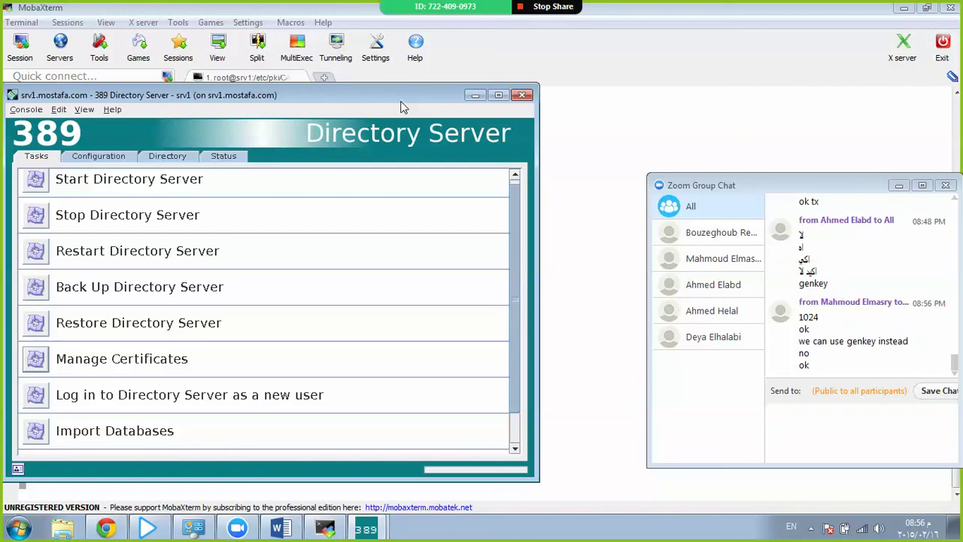
left_click_drag(380, 96, 435, 98)
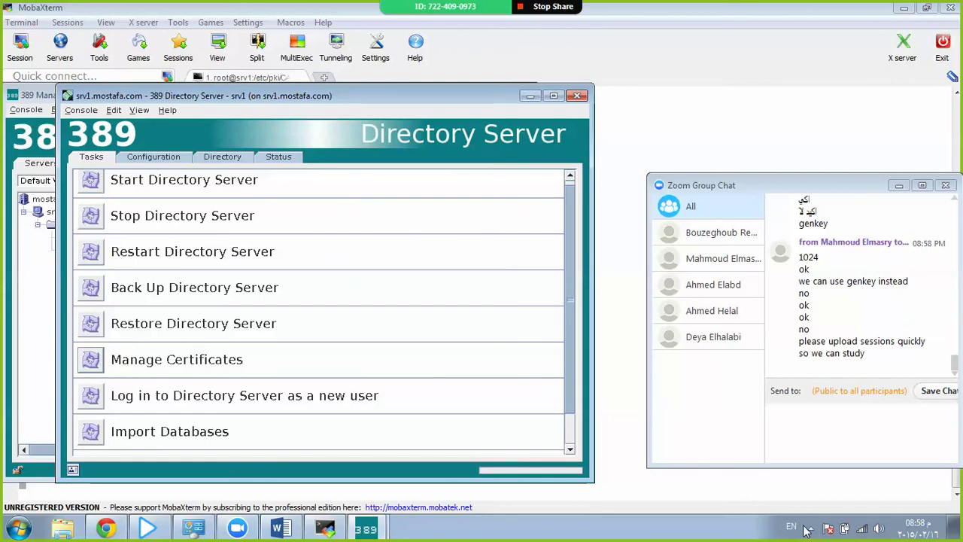
left_click(811, 528)
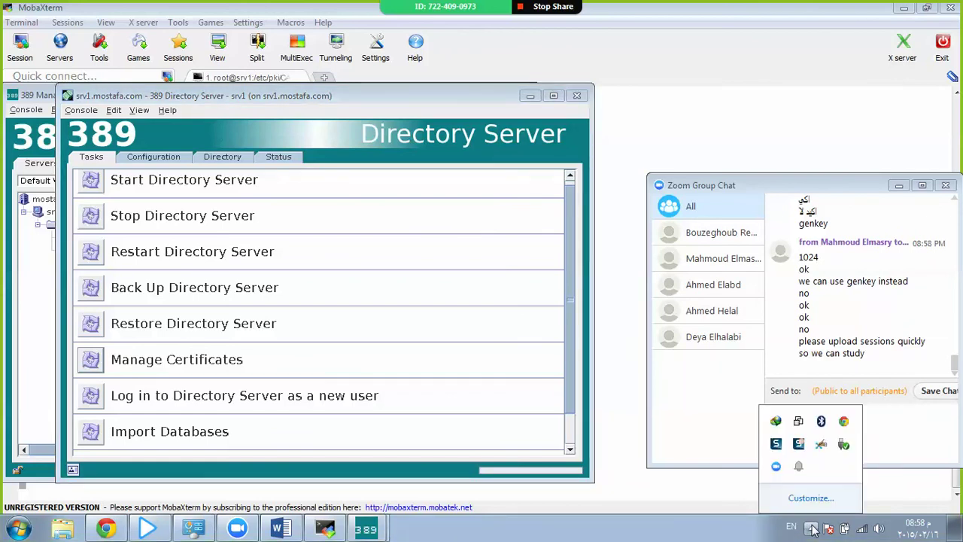